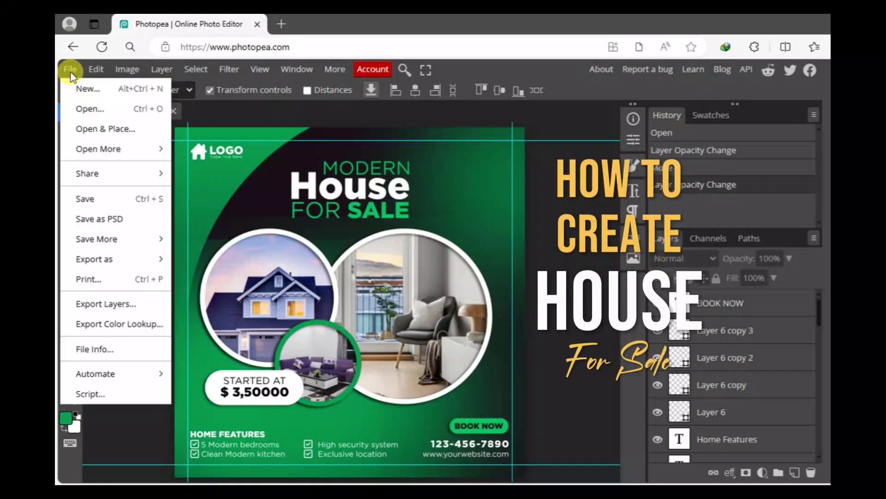
# Create a new 1080 x 1080 px document from the Instagram preset.
pyautogui.click(79, 87)
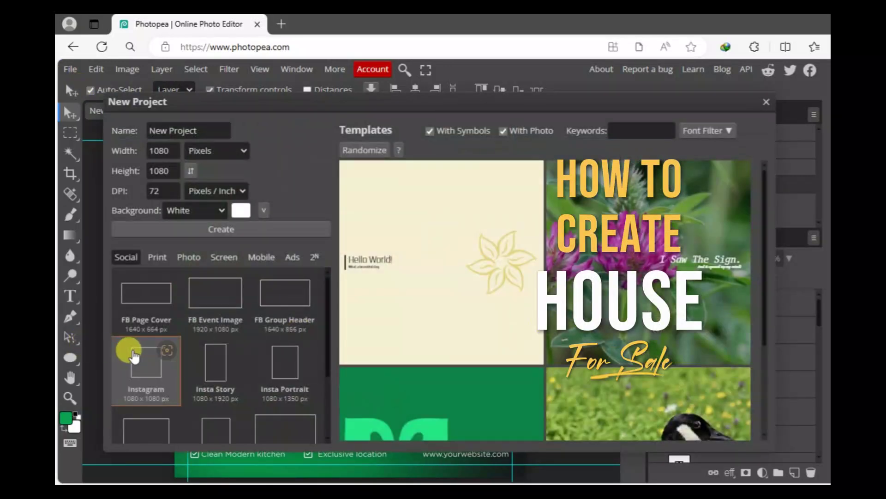
pyautogui.doubleClick(156, 151)
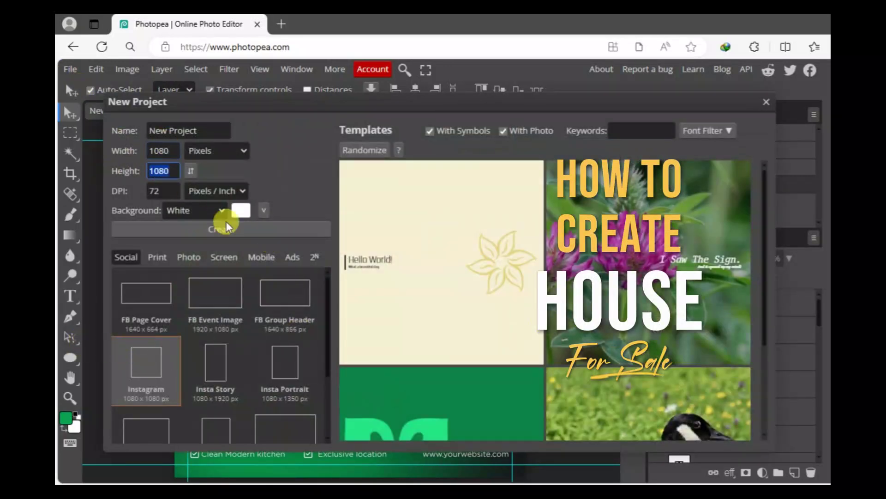
pyautogui.click(293, 231)
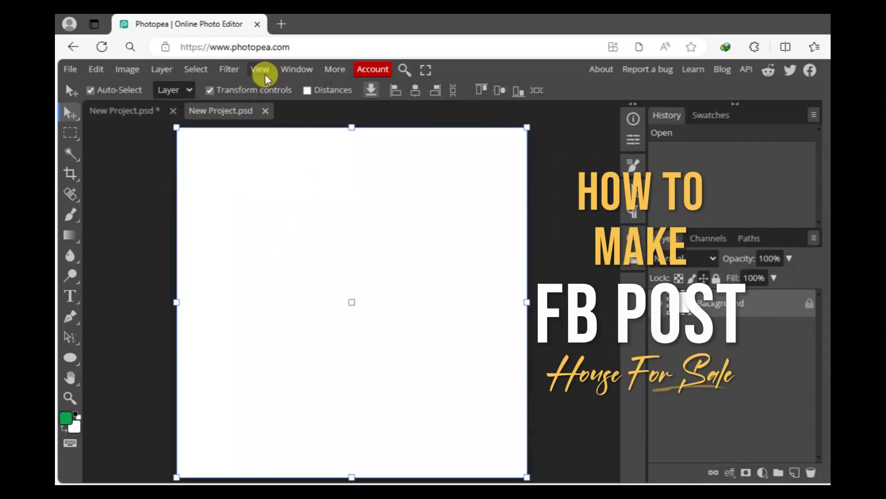
# Add guides at the canvas edges and drag the top, left and bottom guides inward as margins.
pyautogui.click(260, 71)
pyautogui.click(280, 394)
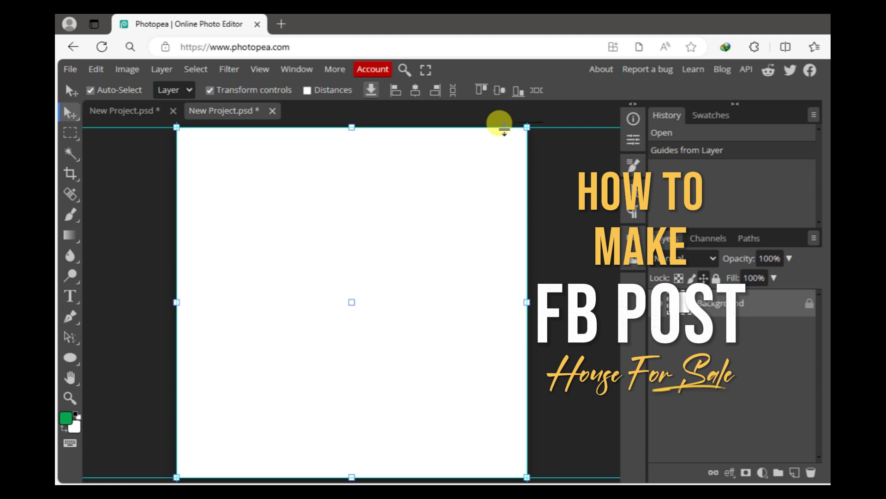
pyautogui.moveTo(504, 126); pyautogui.dragTo(515, 162)
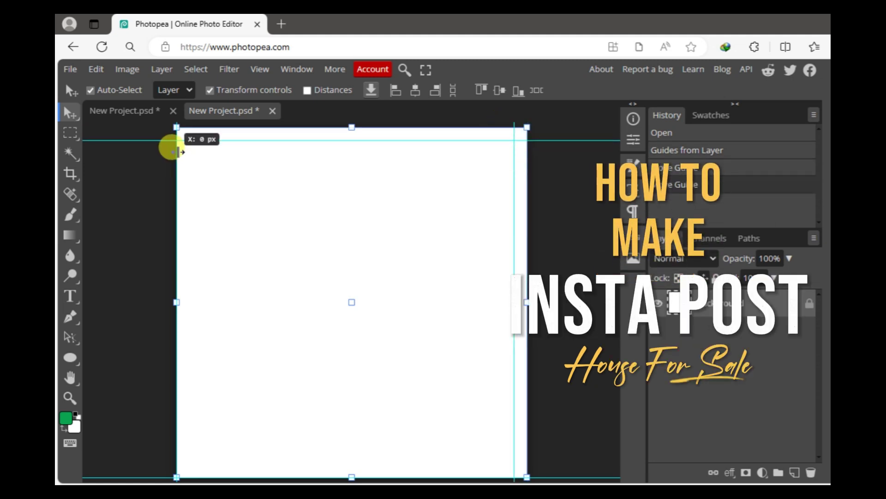
pyautogui.moveTo(178, 151); pyautogui.dragTo(189, 152)
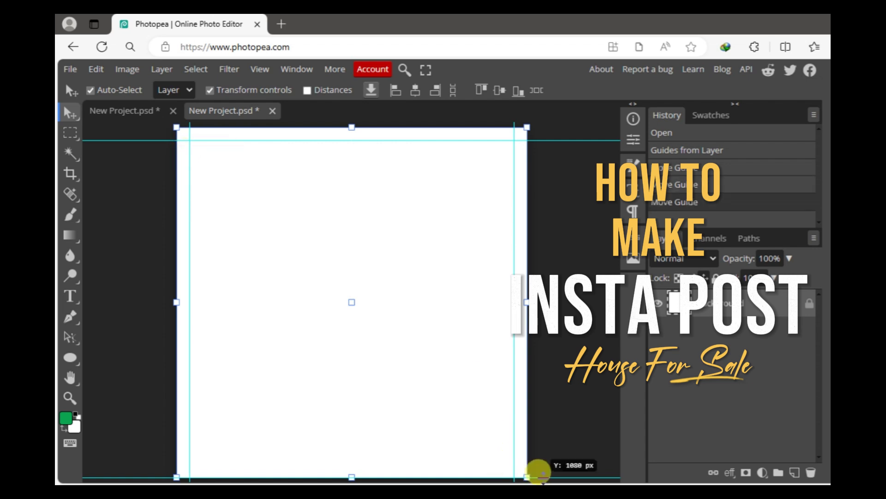
pyautogui.moveTo(543, 472); pyautogui.dragTo(538, 459)
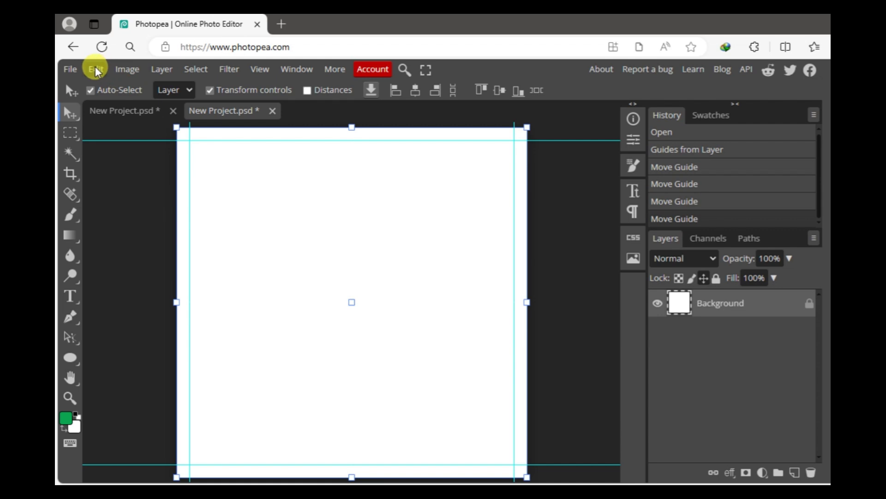
pyautogui.click(135, 230)
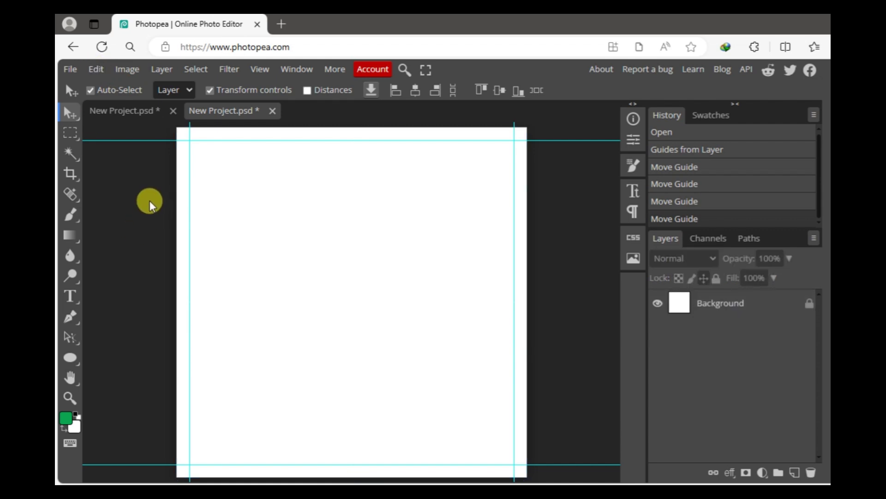
# Draw a large black circle over the canvas, shift it slightly left, and remove its outline.
pyautogui.hotkey('ctrl', '-')
pyautogui.click(71, 359)
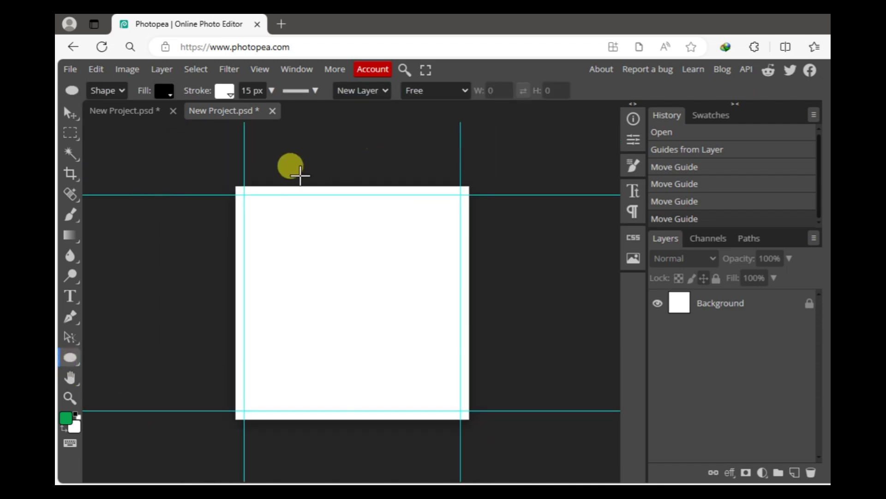
pyautogui.moveTo(265, 149); pyautogui.dragTo(614, 480)
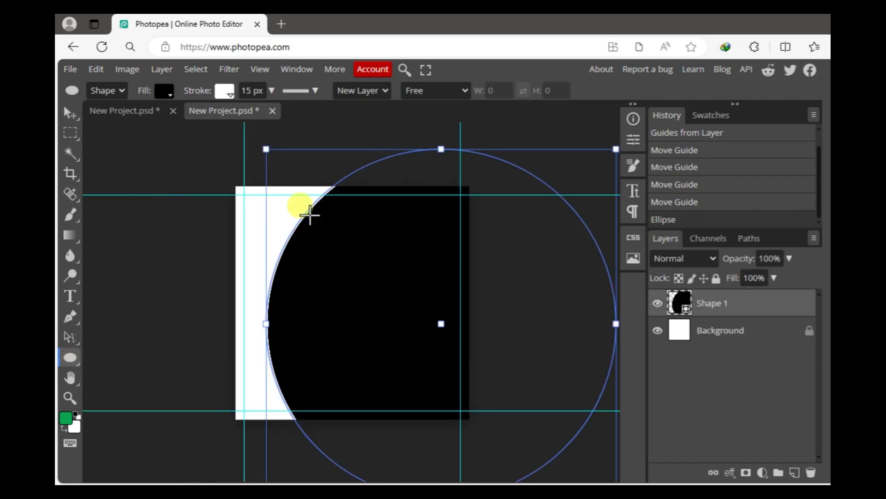
pyautogui.click(70, 113)
pyautogui.moveTo(375, 289); pyautogui.dragTo(366, 290)
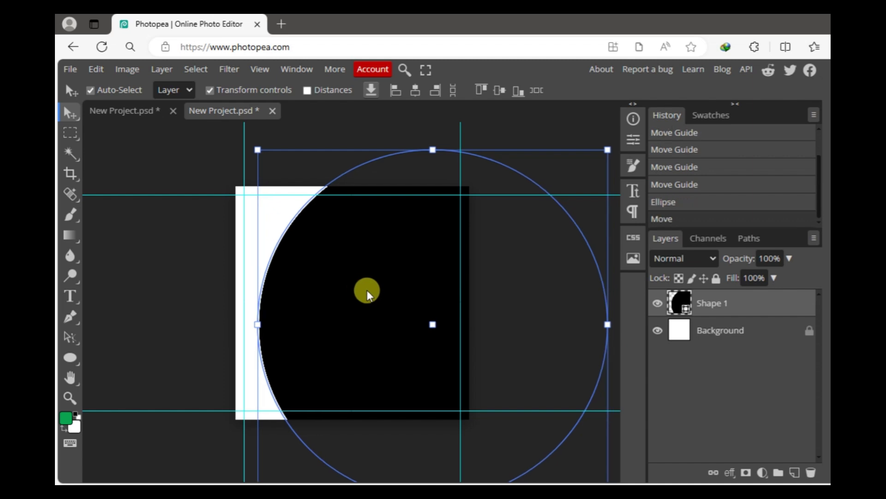
pyautogui.click(72, 355)
pyautogui.click(215, 89)
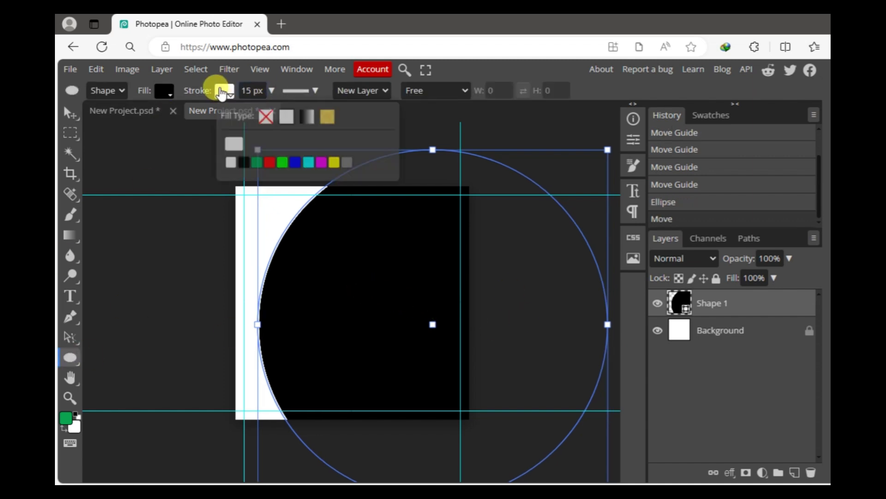
pyautogui.click(263, 113)
pyautogui.press('v')
pyautogui.click(127, 170)
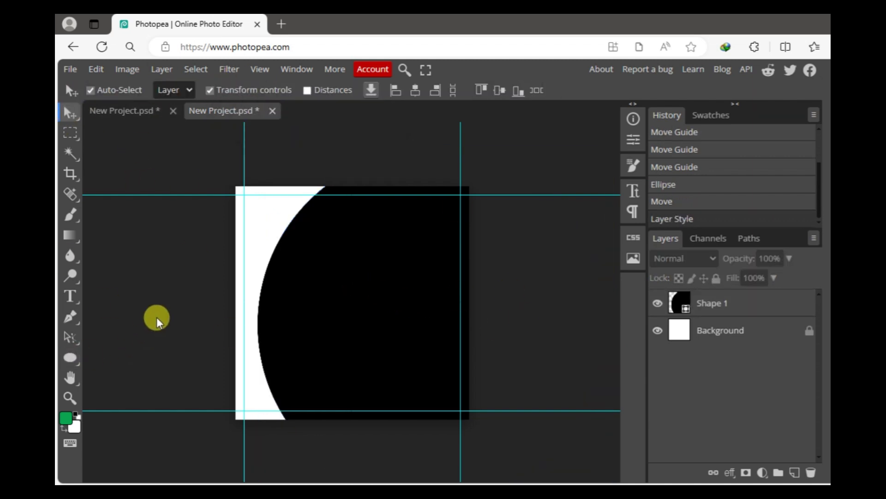
# Draw a smaller circle on a new layer inside the black shape.
pyautogui.click(71, 358)
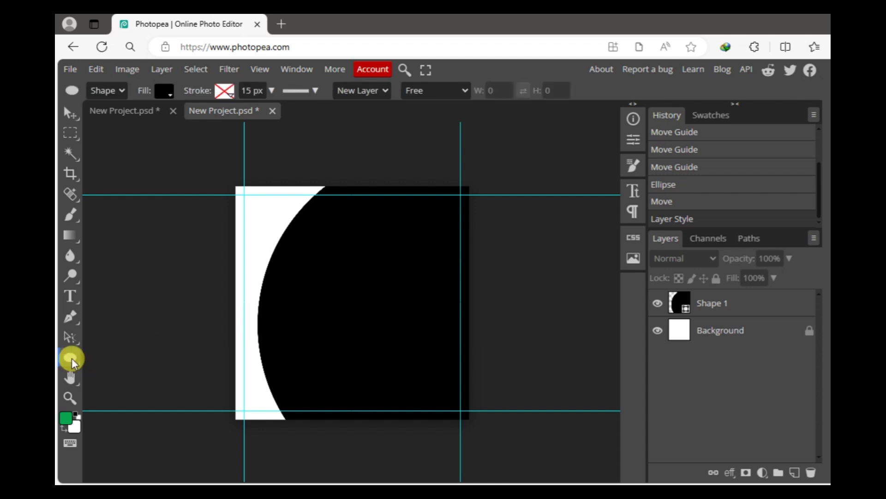
pyautogui.click(806, 473)
pyautogui.moveTo(343, 252); pyautogui.dragTo(462, 364)
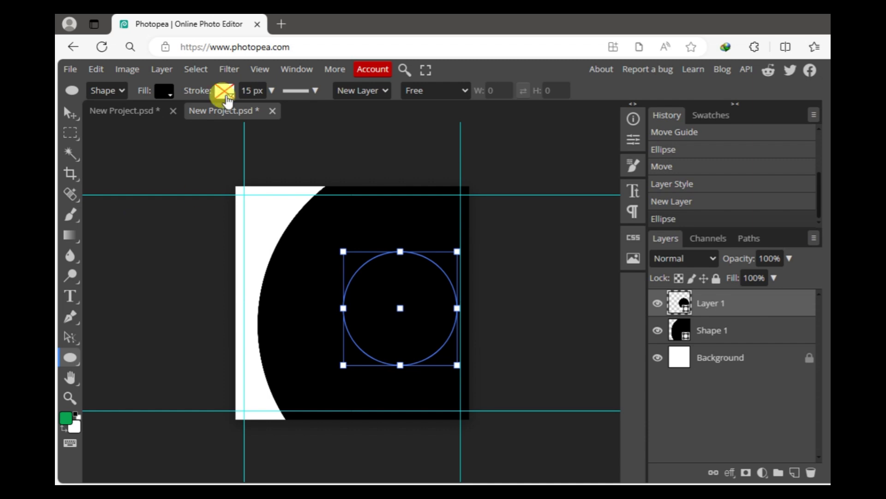
# Give the smaller circle a solid white outline.
pyautogui.click(223, 91)
pyautogui.click(289, 115)
pyautogui.click(70, 113)
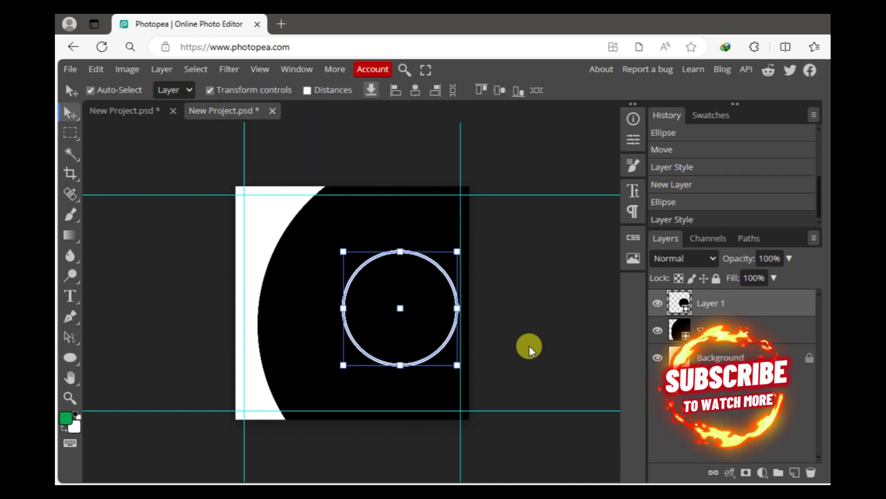
pyautogui.click(81, 360)
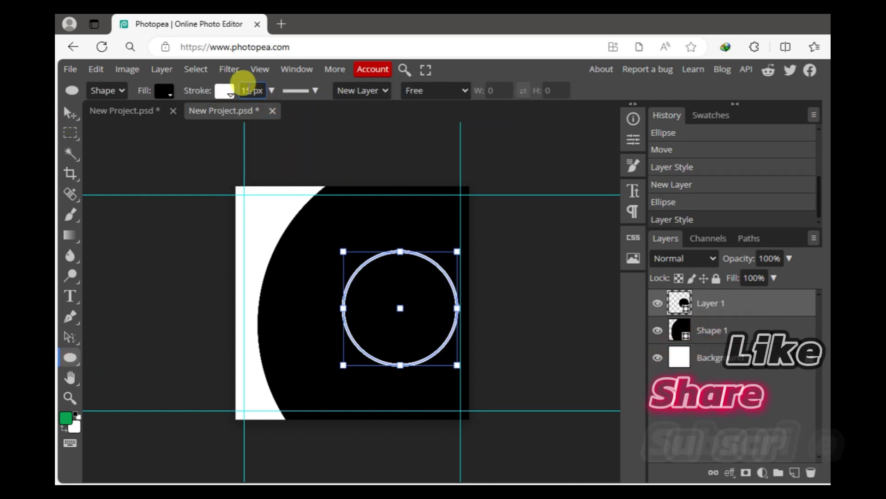
pyautogui.click(70, 112)
# Duplicate the white ring twice, moving and shrinking each copy into left and small rings.
pyautogui.hotkey('ctrl', 'j')
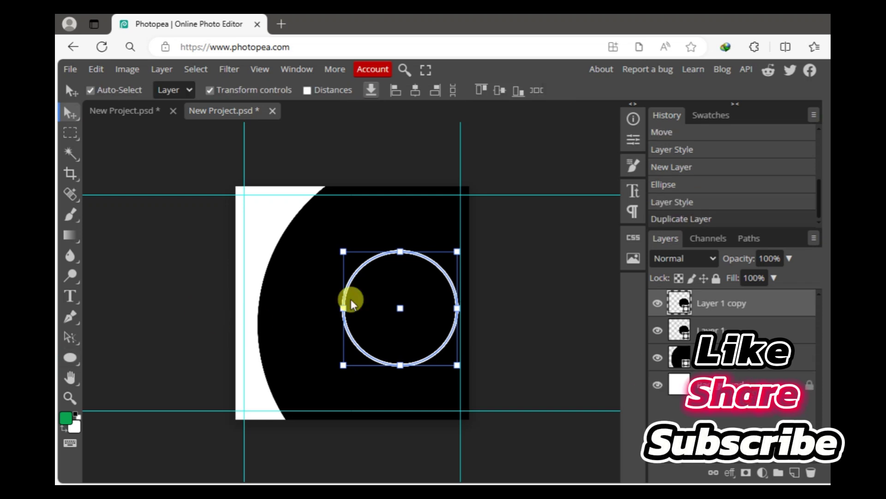
pyautogui.moveTo(418, 296); pyautogui.dragTo(333, 297)
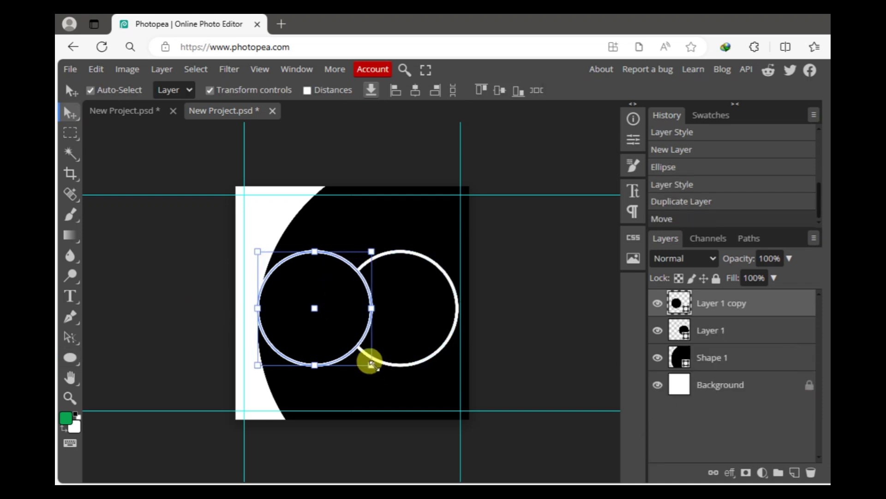
pyautogui.moveTo(371, 365); pyautogui.dragTo(352, 345)
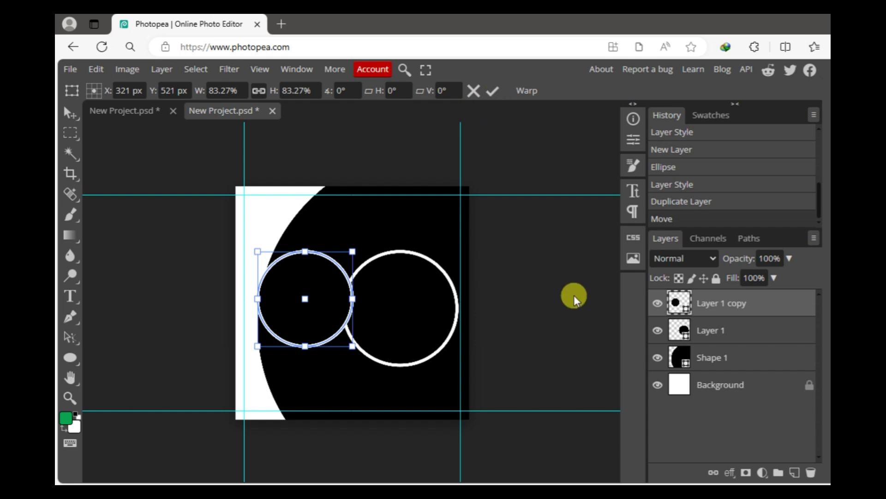
pyautogui.click(492, 91)
pyautogui.hotkey('ctrl', 'j')
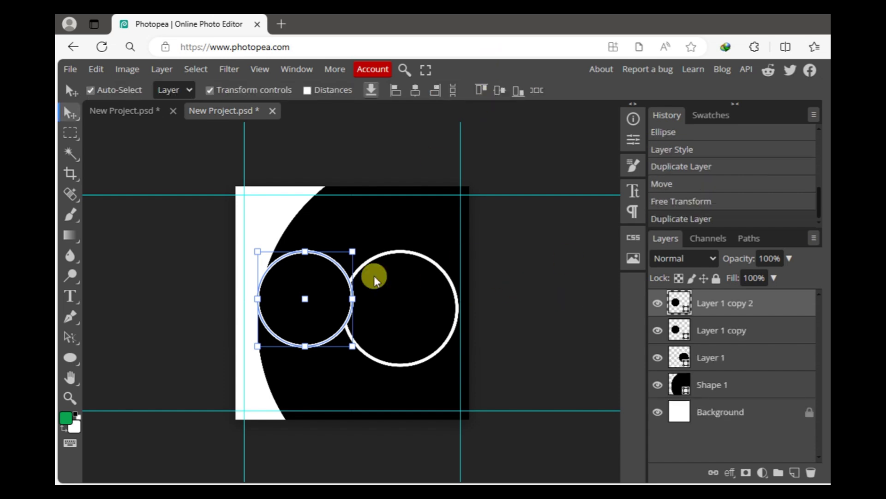
pyautogui.moveTo(311, 276); pyautogui.dragTo(353, 298)
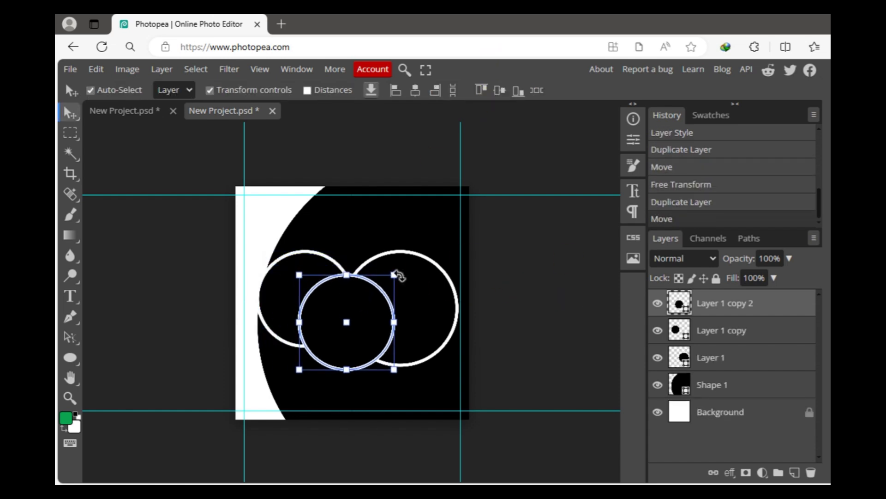
pyautogui.moveTo(394, 275); pyautogui.dragTo(347, 319)
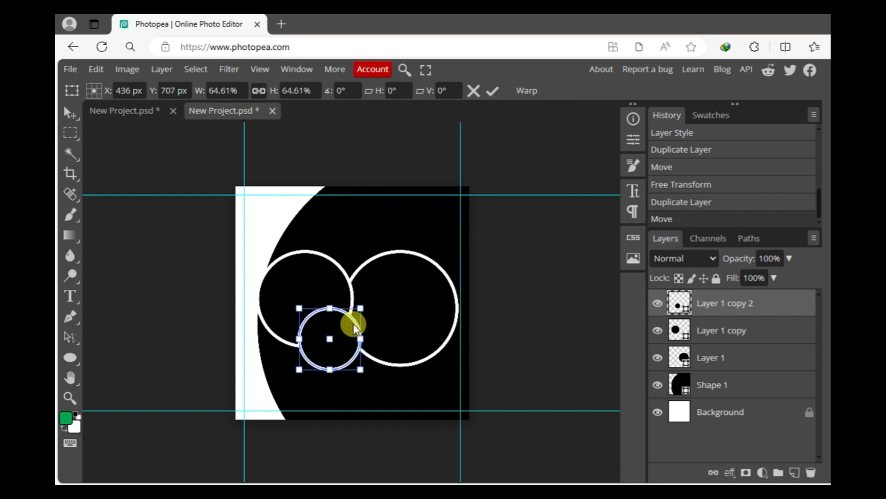
pyautogui.click(492, 90)
# Resize the left ring, align the two large rings' tops, and align the small and right rings' bottoms.
pyautogui.click(280, 300)
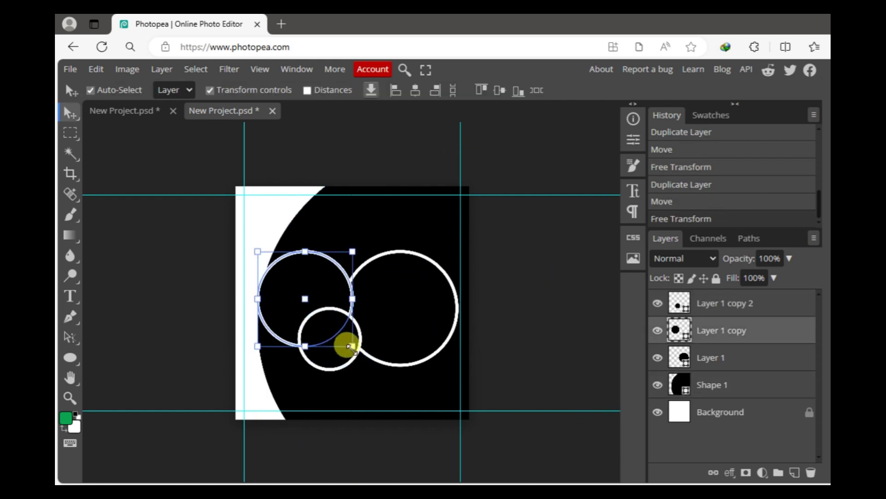
pyautogui.moveTo(352, 345); pyautogui.dragTo(350, 343)
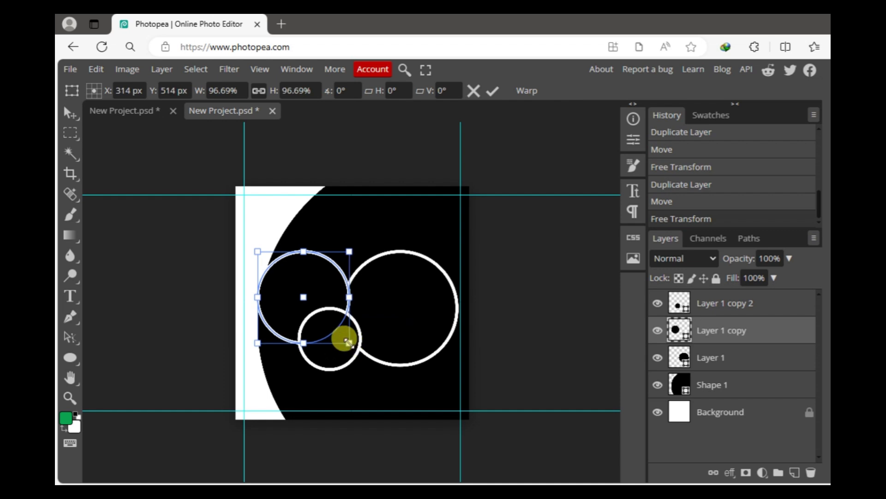
pyautogui.click(493, 90)
pyautogui.moveTo(307, 279); pyautogui.dragTo(317, 284)
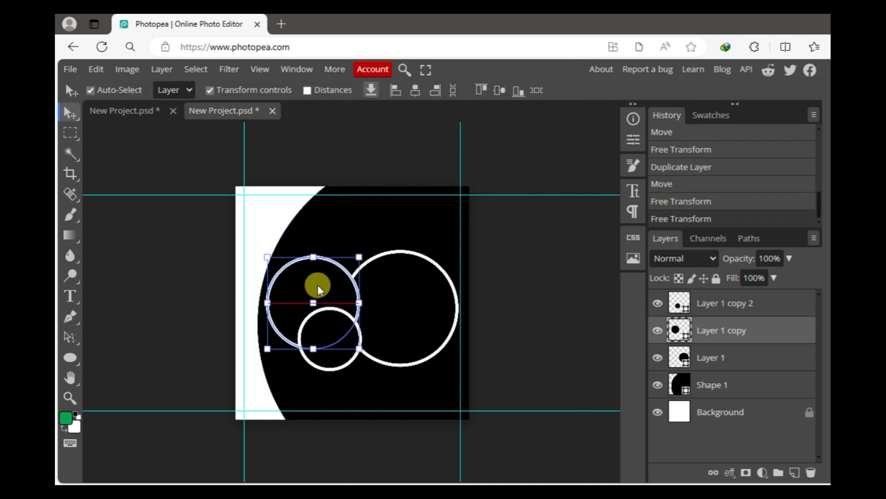
pyautogui.keyDown('shift'); pyautogui.click(406, 306); pyautogui.keyUp('shift')
pyautogui.click(489, 93)
pyautogui.click(445, 341)
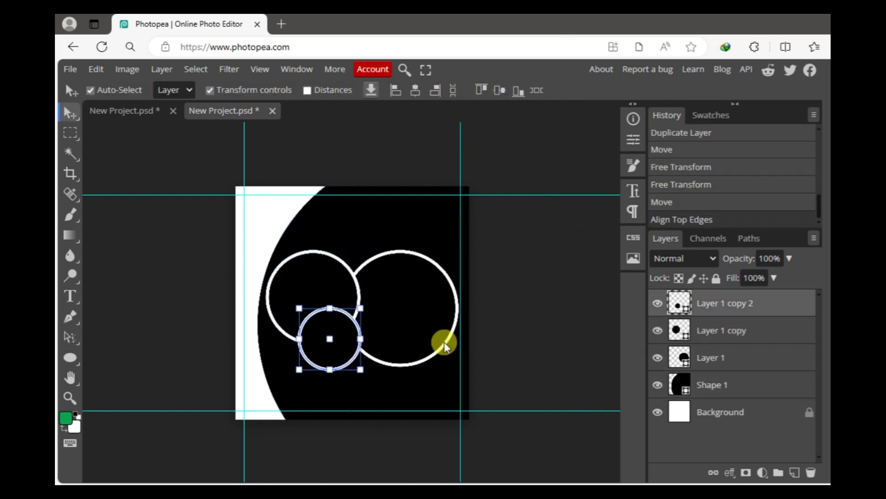
pyautogui.moveTo(340, 344); pyautogui.dragTo(347, 340)
pyautogui.keyDown('shift'); pyautogui.click(369, 281); pyautogui.keyUp('shift')
pyautogui.click(517, 91)
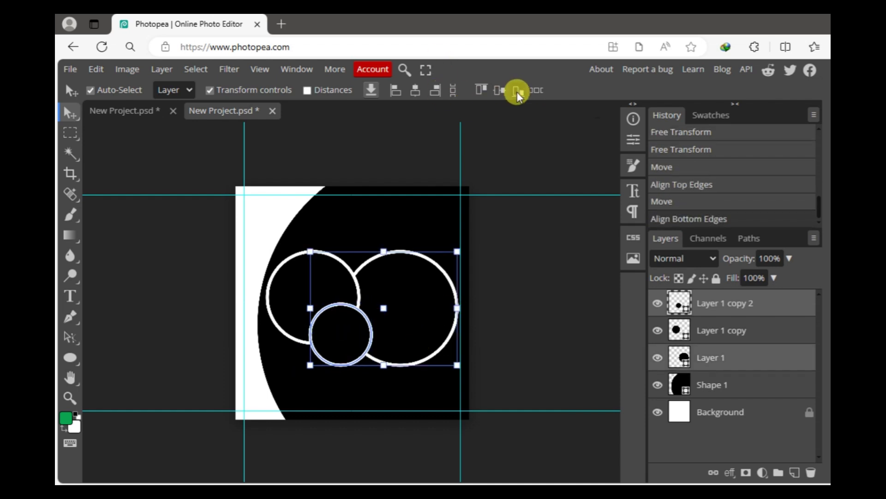
pyautogui.click(553, 302)
pyautogui.click(140, 275)
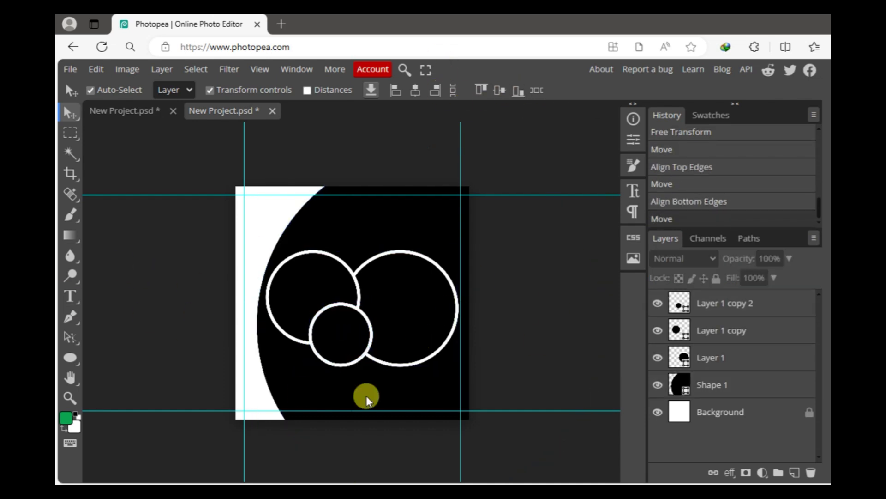
# Move and scale all three rings together slightly smaller and further left.
pyautogui.click(351, 351)
pyautogui.keyDown('shift'); pyautogui.click(422, 306); pyautogui.keyUp('shift')
pyautogui.keyDown('shift'); pyautogui.click(287, 283); pyautogui.keyUp('shift')
pyautogui.moveTo(400, 299); pyautogui.dragTo(387, 296)
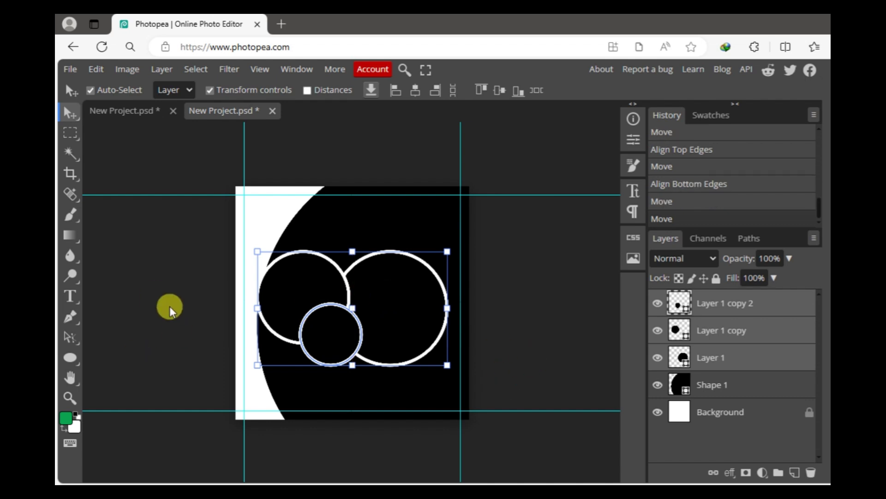
pyautogui.moveTo(253, 371); pyautogui.dragTo(249, 333)
pyautogui.moveTo(414, 333); pyautogui.dragTo(400, 330)
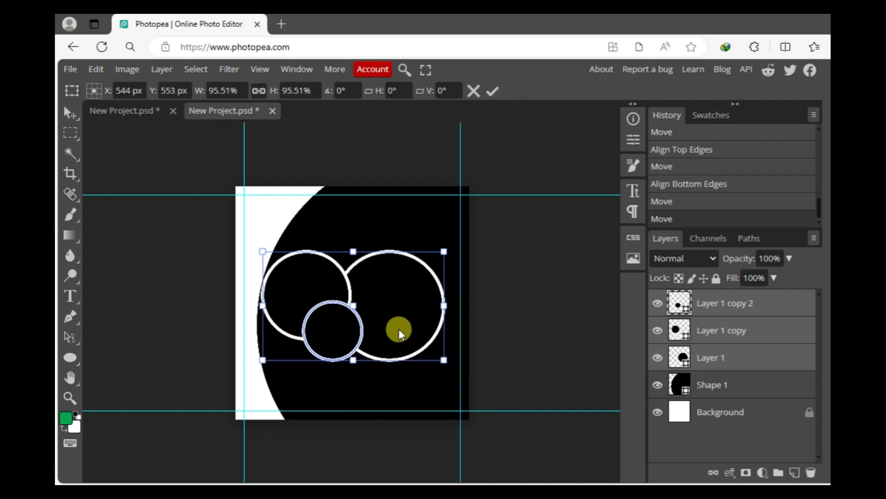
pyautogui.click(492, 91)
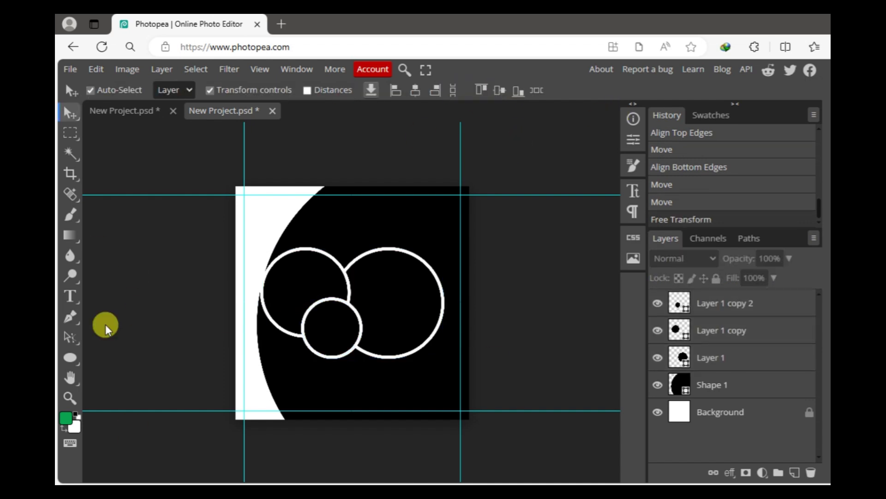
# Add a Gradient Overlay effect to the Background layer.
pyautogui.click(733, 422)
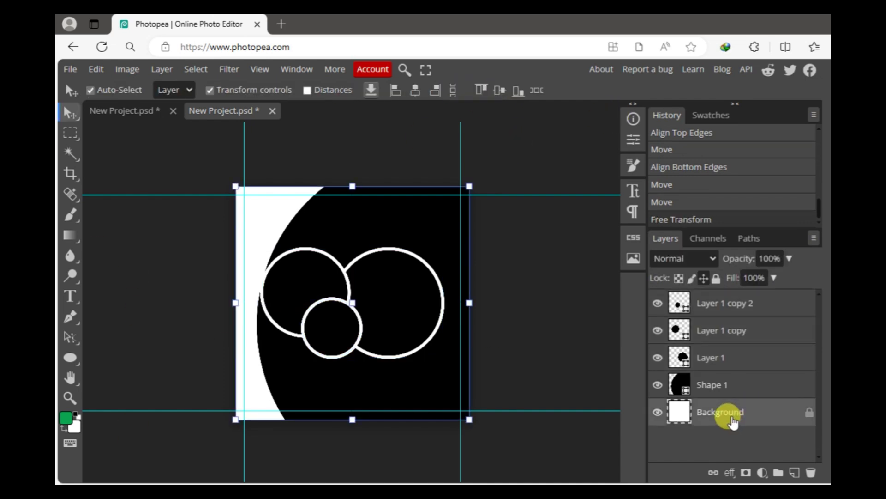
pyautogui.click(731, 474)
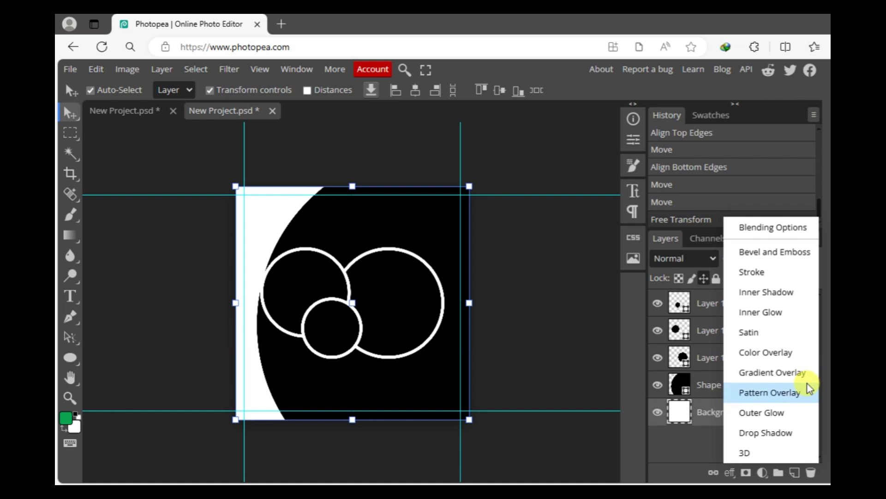
pyautogui.click(775, 377)
pyautogui.click(369, 261)
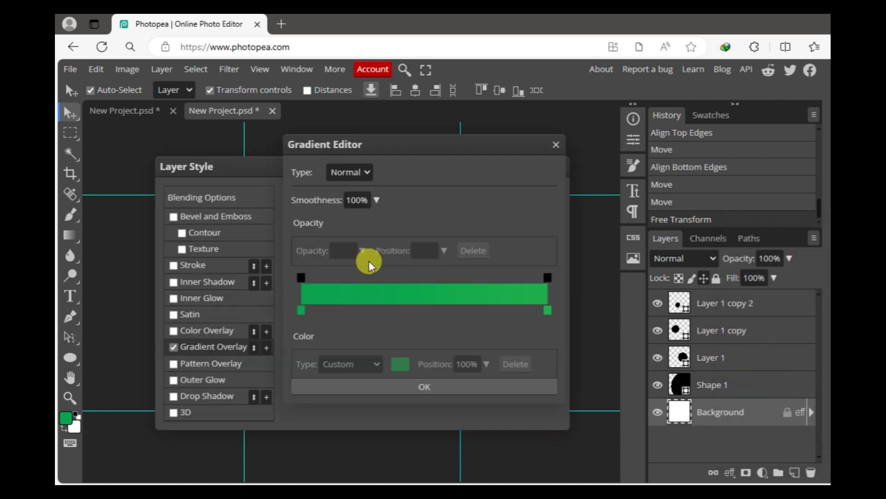
# Set the gradient's left stop to green with cyan 100 and yellow 100.
pyautogui.click(301, 311)
pyautogui.click(402, 372)
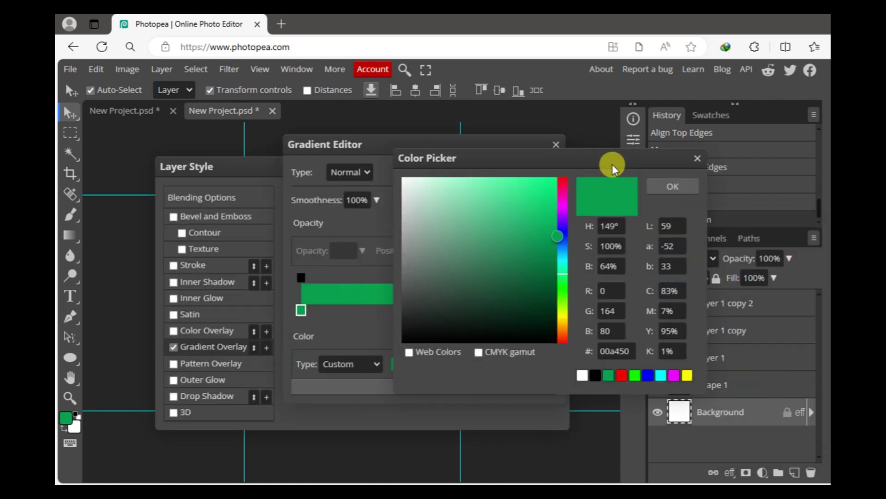
pyautogui.click(503, 305)
pyautogui.write('100')
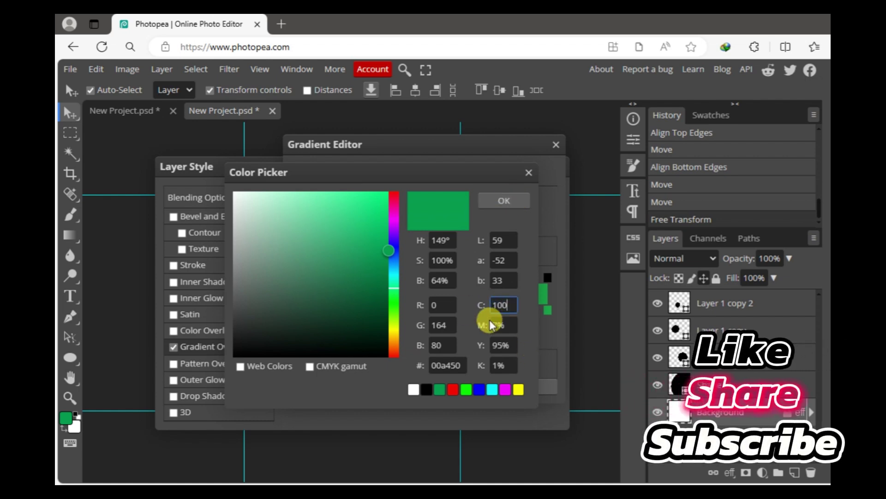
pyautogui.click(505, 345)
pyautogui.write('100')
pyautogui.press('Tab')
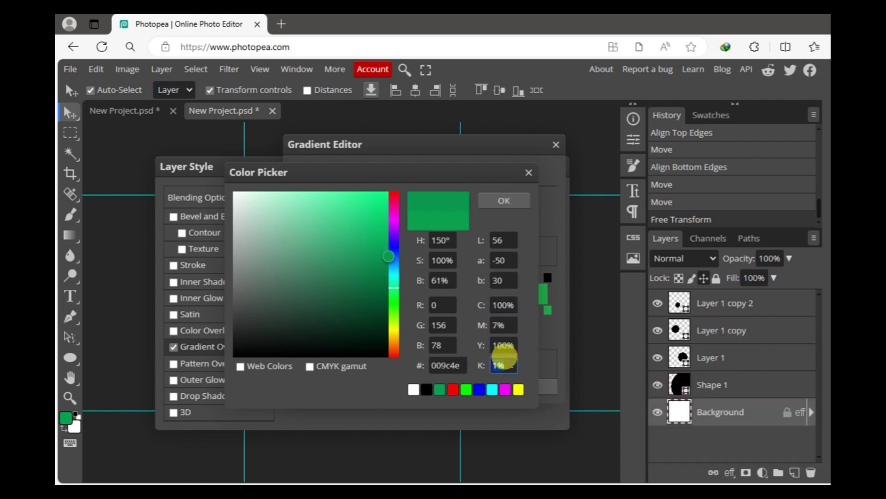
pyautogui.click(504, 200)
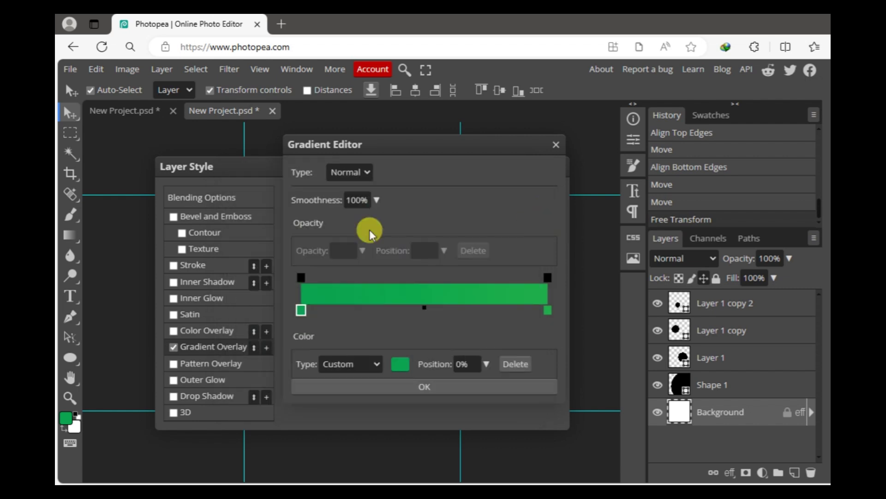
# Set the right stop to a lighter green and apply the green gradient overlay.
pyautogui.doubleClick(547, 310)
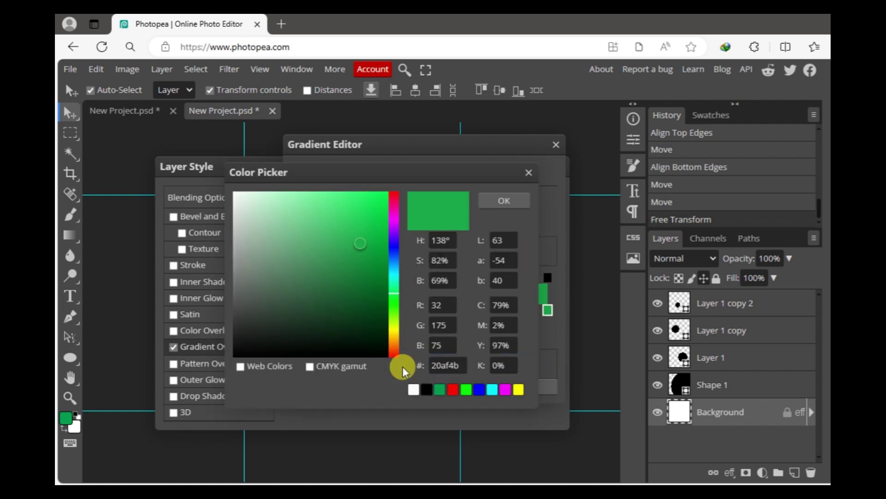
pyautogui.click(505, 200)
pyautogui.click(425, 395)
pyautogui.click(515, 194)
pyautogui.click(440, 406)
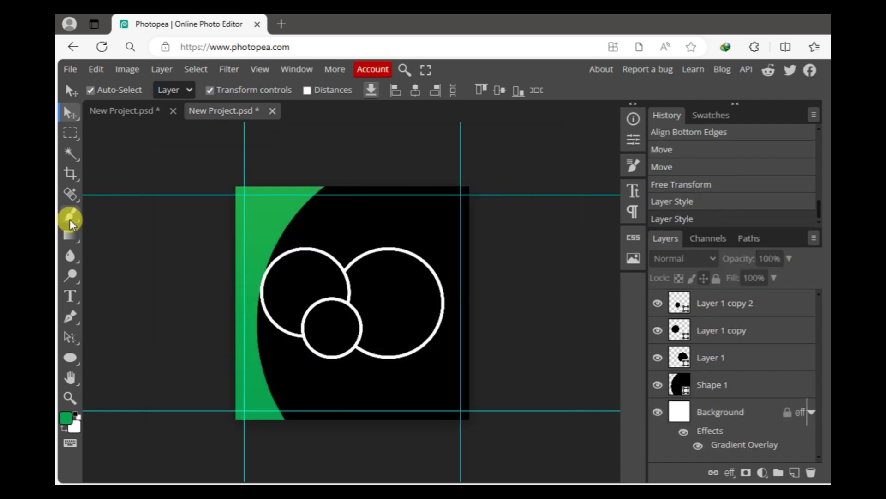
# Brush a green circle on a new layer and apply about 75 px Gaussian Blur.
pyautogui.click(71, 216)
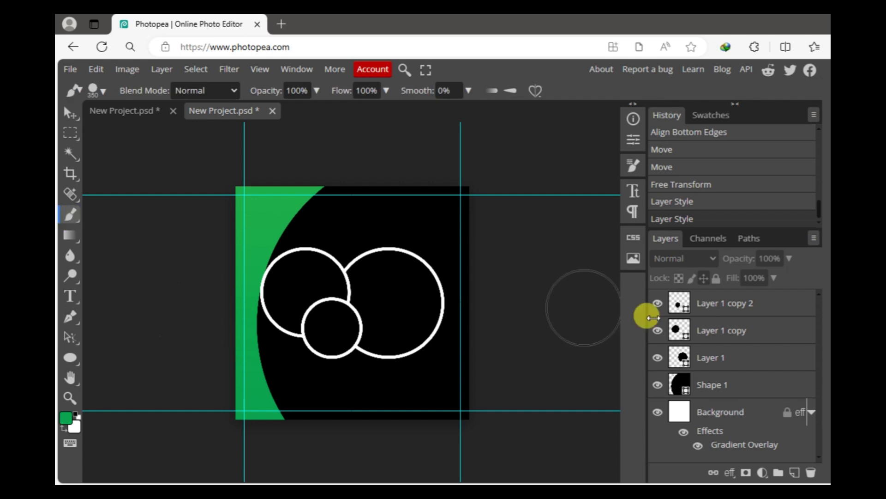
pyautogui.click(790, 471)
pyautogui.click(404, 250)
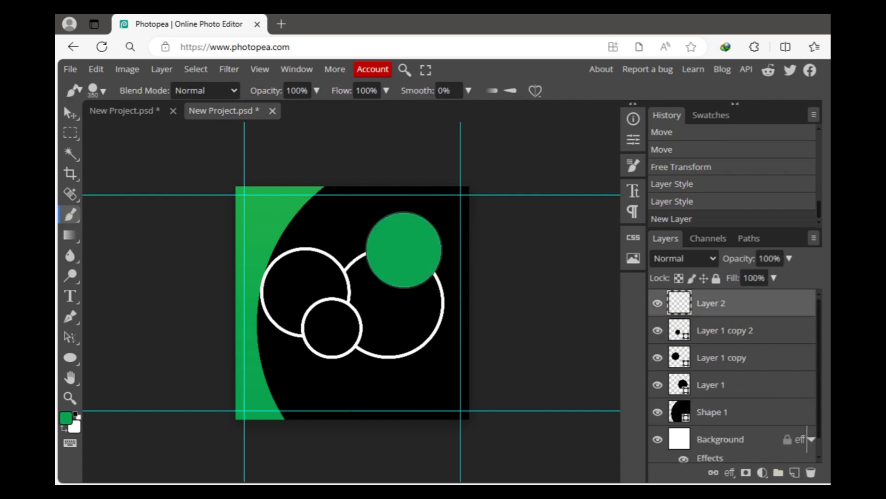
pyautogui.click(231, 72)
pyautogui.moveTo(240, 238)
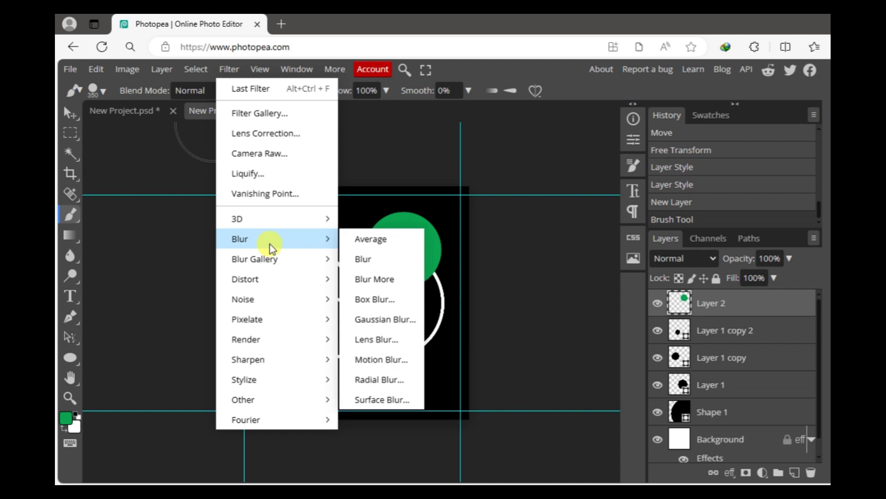
pyautogui.click(378, 318)
pyautogui.moveTo(211, 212); pyautogui.dragTo(265, 212)
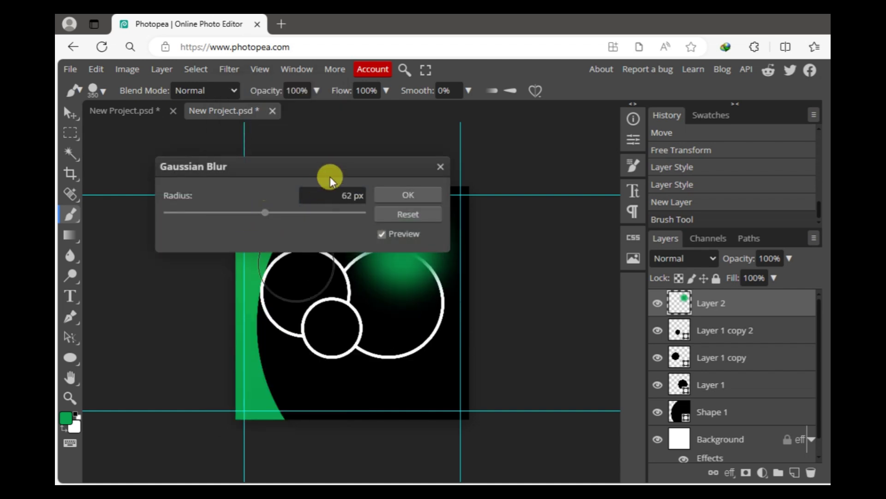
pyautogui.moveTo(330, 167); pyautogui.dragTo(234, 131)
pyautogui.moveTo(171, 182); pyautogui.dragTo(175, 179)
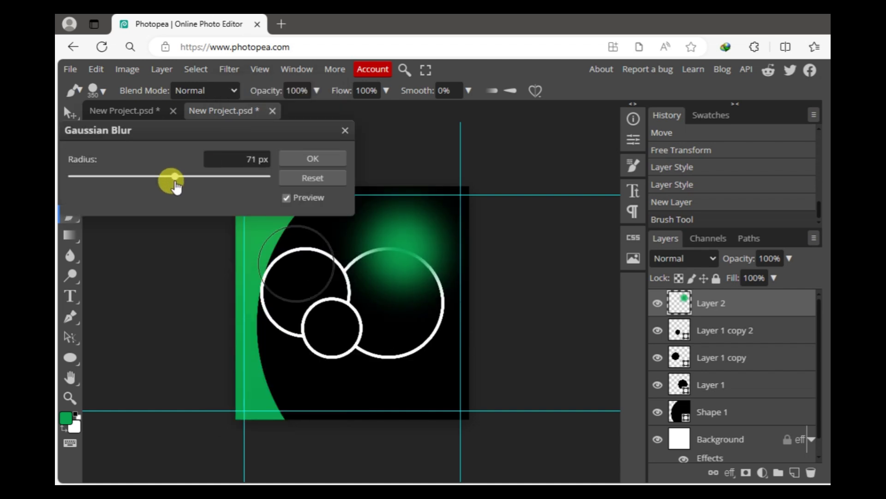
pyautogui.press('Return')
# Move the green glow to the top right corner and enlarge it to about 124%.
pyautogui.press('v')
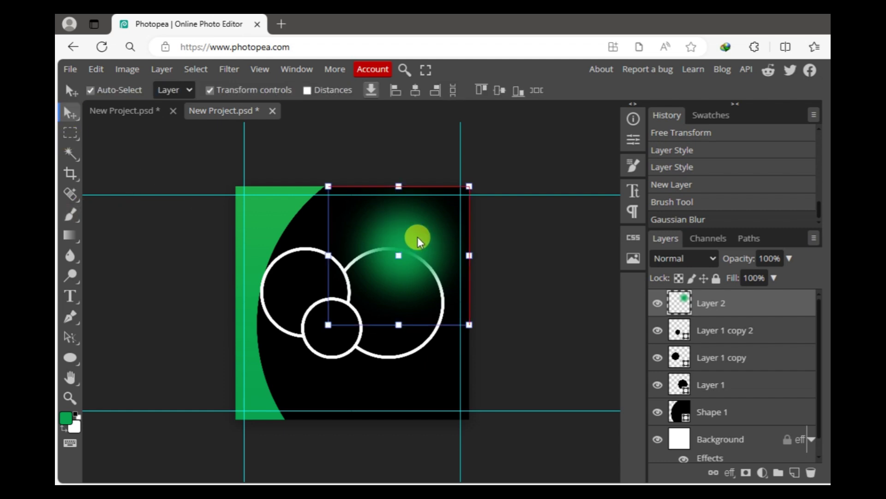
pyautogui.moveTo(417, 236); pyautogui.dragTo(453, 206)
pyautogui.moveTo(508, 291); pyautogui.dragTo(541, 317)
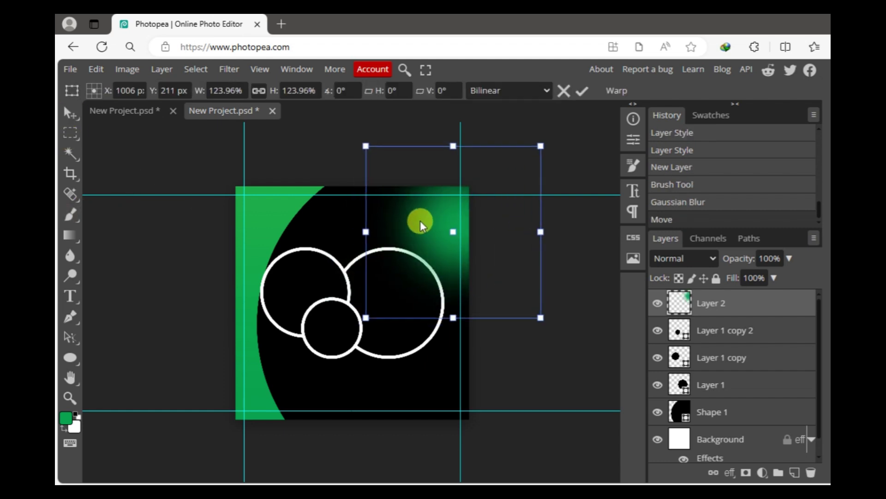
pyautogui.click(713, 411)
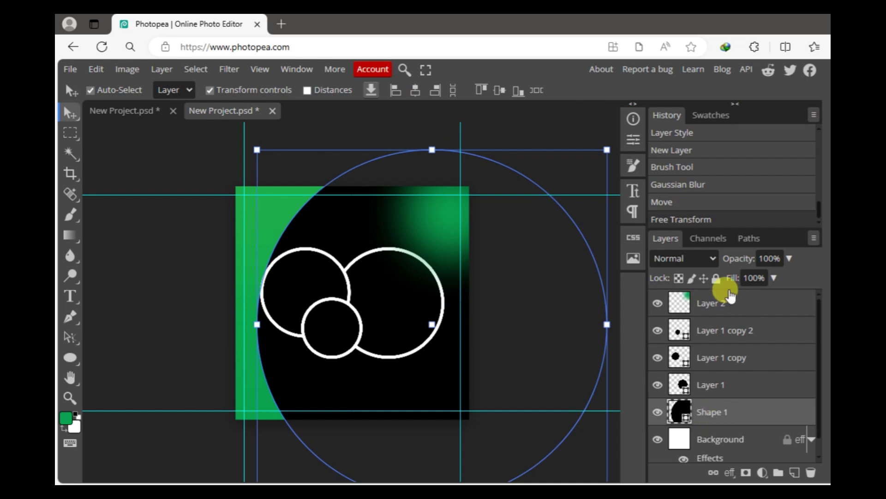
# Lock the black curved shape layer against changes.
pyautogui.click(716, 278)
pyautogui.click(811, 439)
pyautogui.click(178, 304)
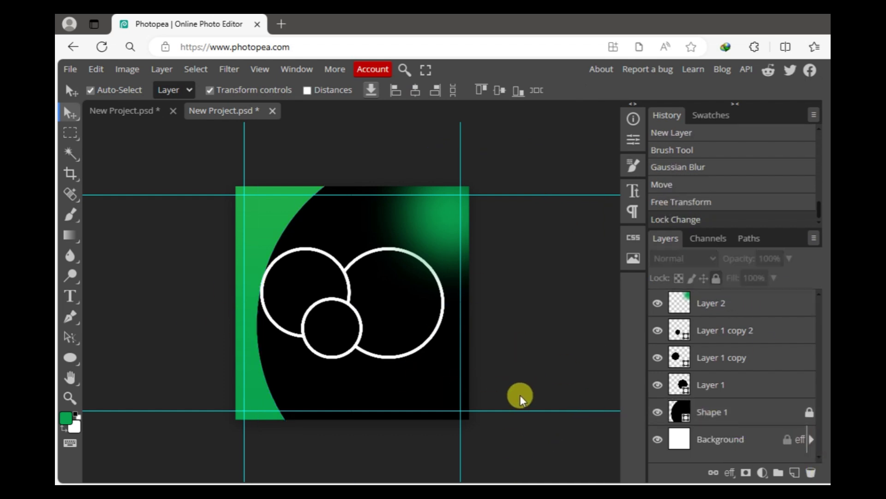
# Duplicate the glow, move the copy to the lower left and enlarge it to about 160%.
pyautogui.click(442, 223)
pyautogui.hotkey('ctrl', 'j')
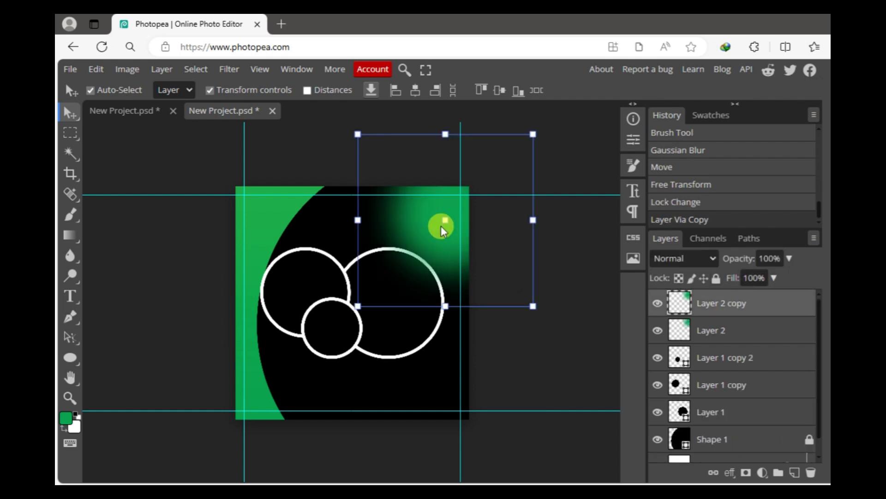
pyautogui.moveTo(442, 226); pyautogui.dragTo(278, 412)
pyautogui.moveTo(385, 300); pyautogui.dragTo(497, 222)
pyautogui.moveTo(371, 340)
pyautogui.mouseDown()
pyautogui.moveTo(344, 360)
pyautogui.moveTo(347, 374)
pyautogui.mouseUp()
pyautogui.press('Return')
# Make two more glow copies and move the newest one upward.
pyautogui.hotkey('ctrl', 'j')
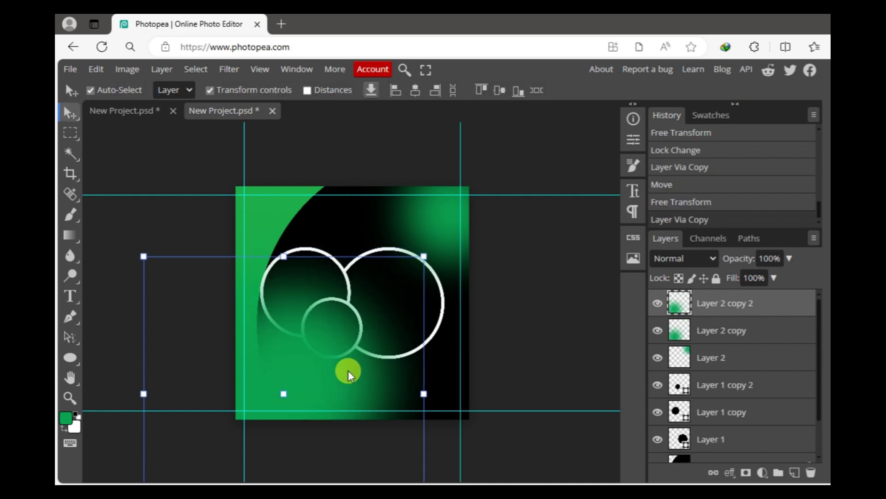
pyautogui.hotkey('ctrl', 'j')
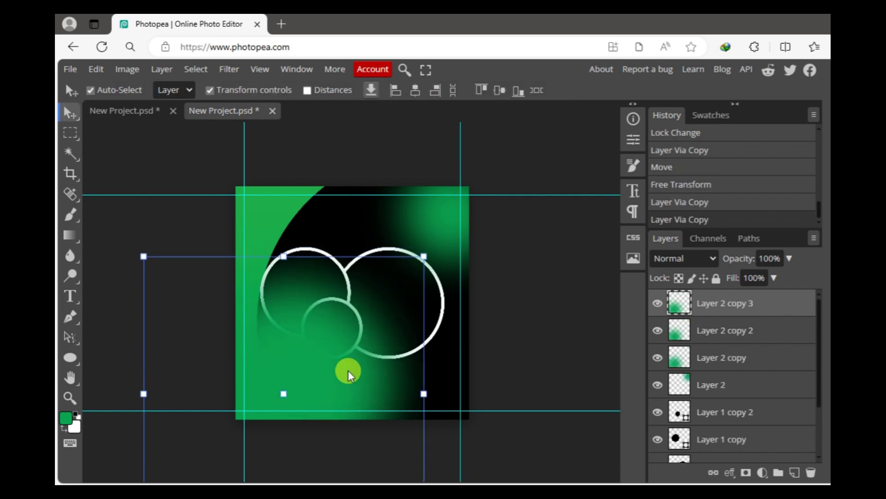
pyautogui.moveTo(348, 370); pyautogui.dragTo(313, 298)
pyautogui.click(533, 334)
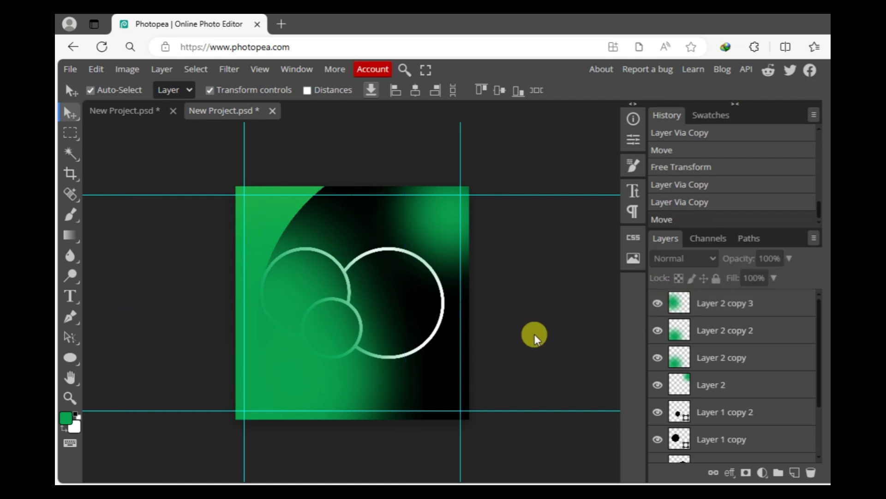
# Enlarge the Layer 2 copy glow to about 116% and shift it slightly left.
pyautogui.click(283, 354)
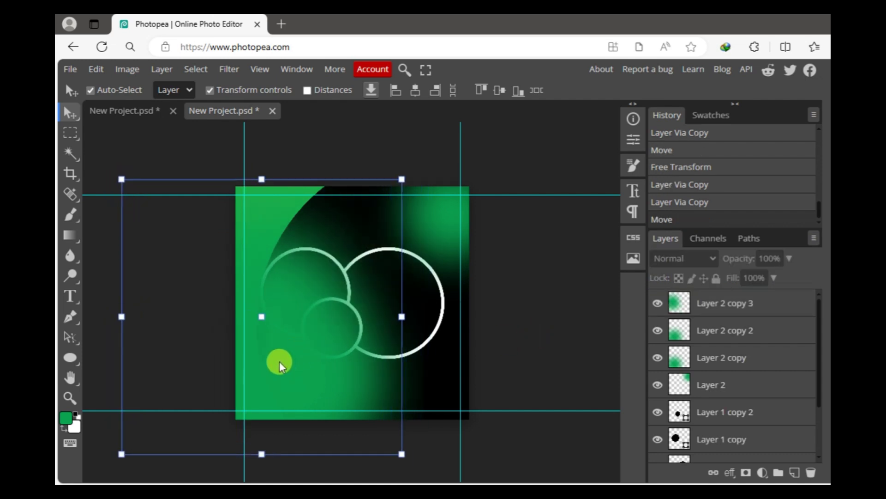
pyautogui.click(278, 361)
pyautogui.click(402, 394)
pyautogui.click(732, 363)
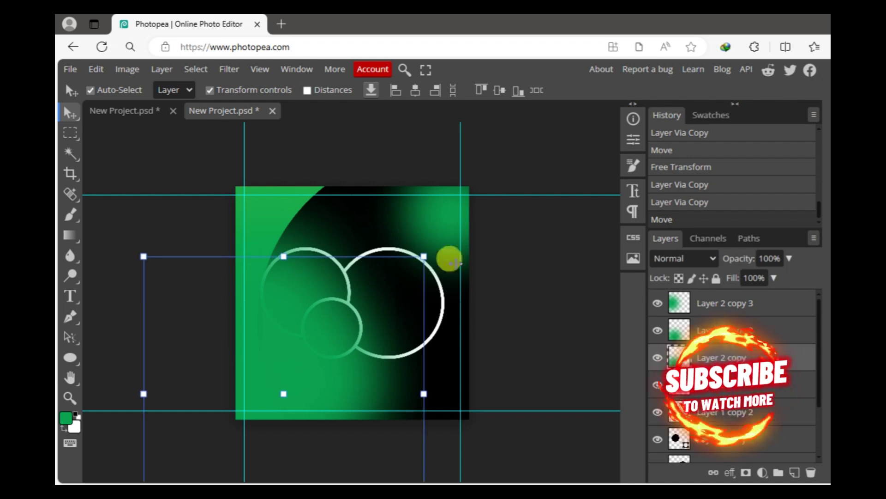
pyautogui.moveTo(450, 256); pyautogui.dragTo(492, 223)
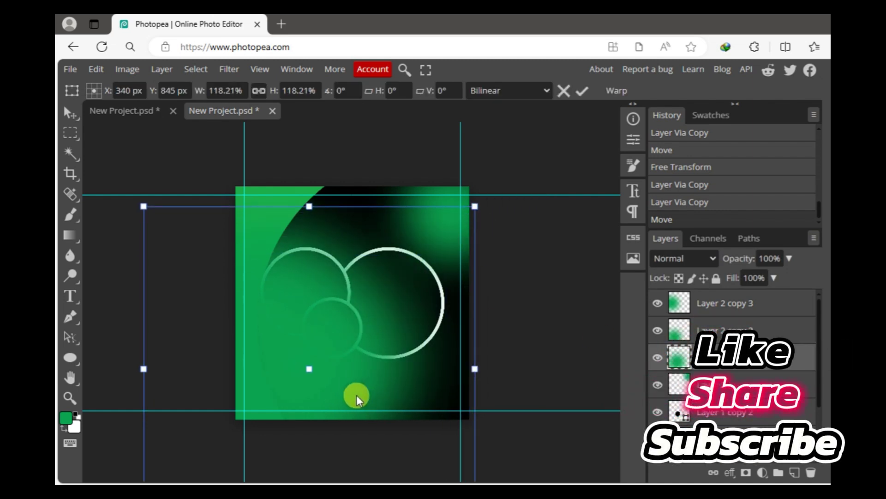
pyautogui.press('Return')
pyautogui.moveTo(311, 386); pyautogui.dragTo(304, 391)
pyautogui.click(564, 347)
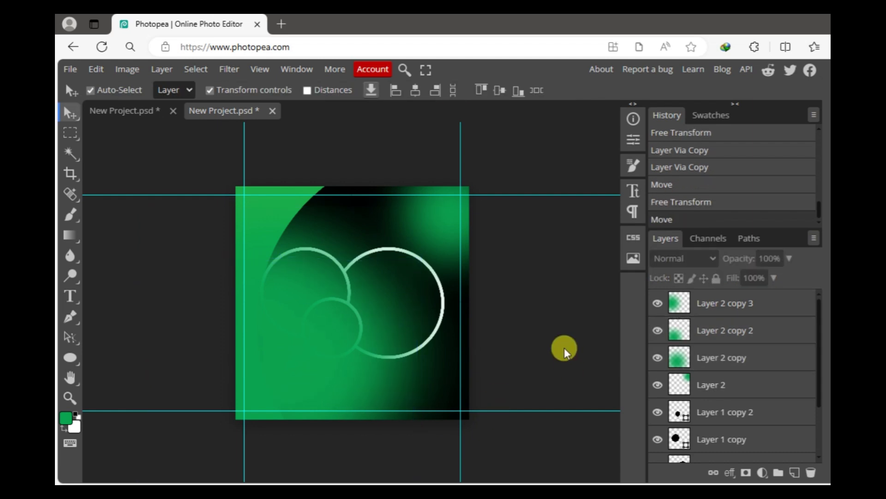
# Bring the three circle layers to the front, above the glows.
pyautogui.click(735, 413)
pyautogui.scroll(-3, 734, 412)
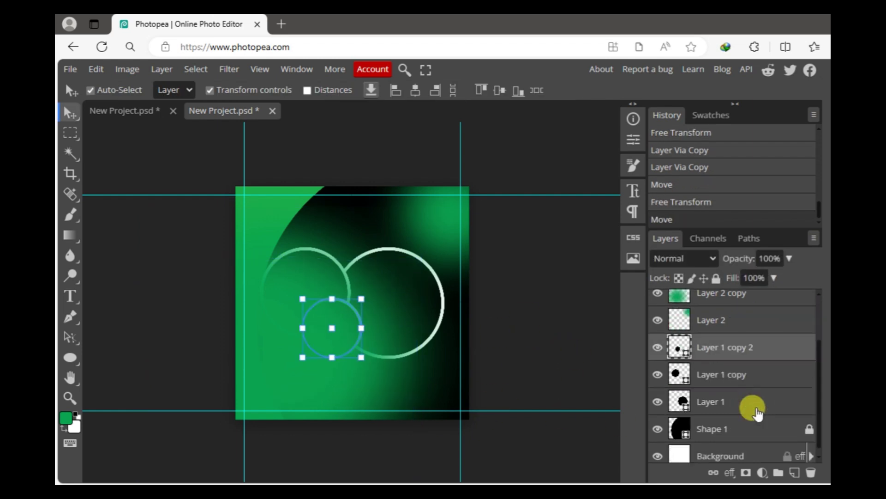
pyautogui.keyDown('shift'); pyautogui.click(716, 406); pyautogui.keyUp('shift')
pyautogui.scroll(3, 767, 392)
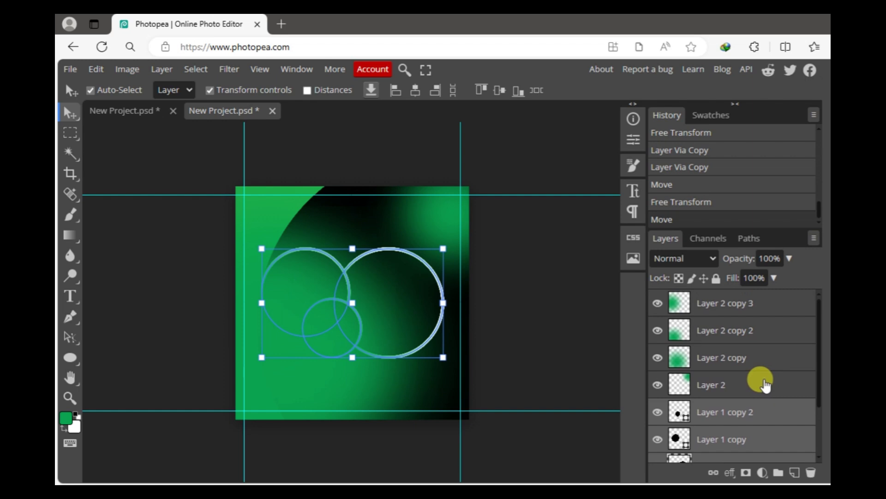
pyautogui.hotkey('ctrl', 'shift', ']')
# Change the small circle's outline colour to green.
pyautogui.click(558, 296)
pyautogui.click(345, 332)
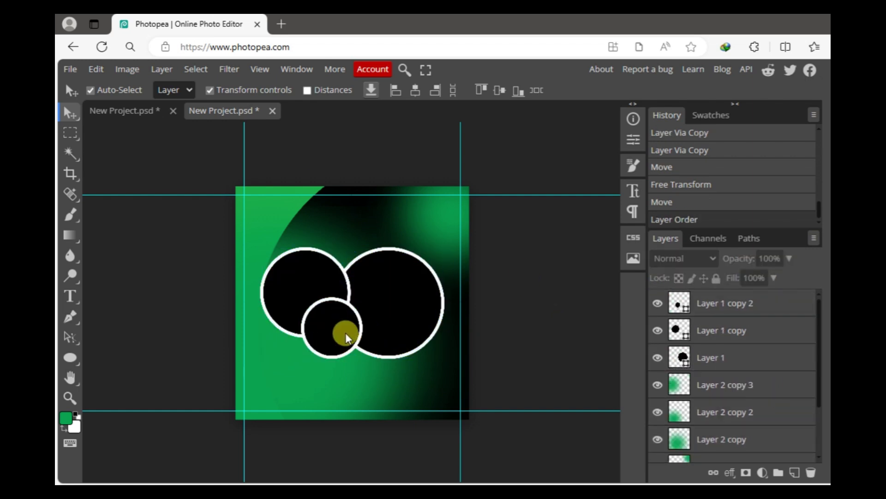
pyautogui.click(71, 359)
pyautogui.click(222, 90)
pyautogui.click(254, 162)
pyautogui.click(69, 113)
pyautogui.click(558, 343)
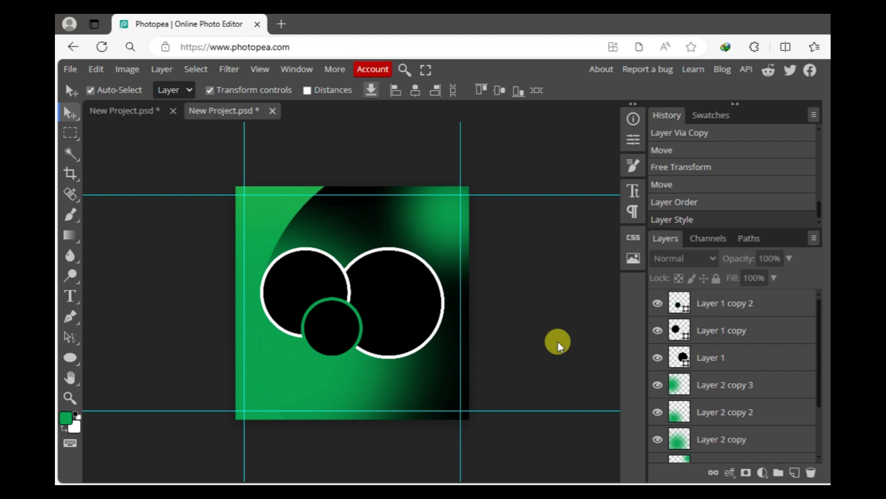
# Add a drop shadow with distance 7 to the large circle.
pyautogui.click(417, 338)
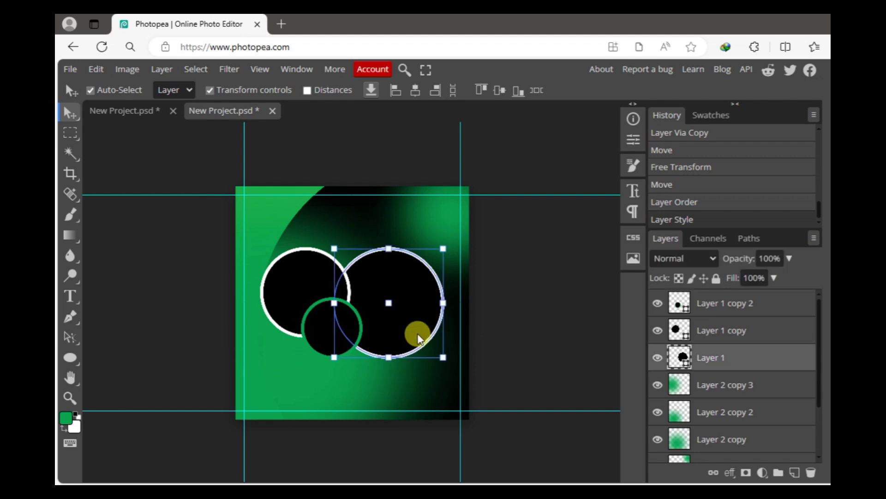
pyautogui.click(733, 474)
pyautogui.click(765, 428)
pyautogui.click(630, 287)
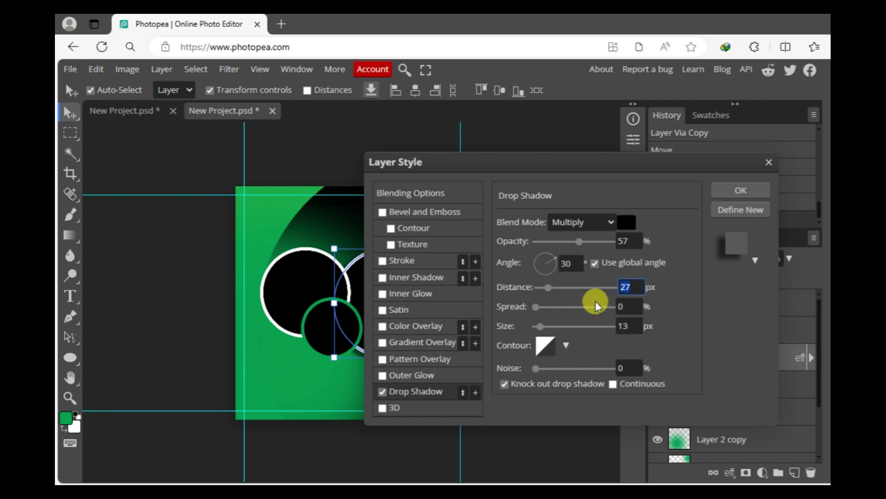
pyautogui.write('7')
pyautogui.press('Return')
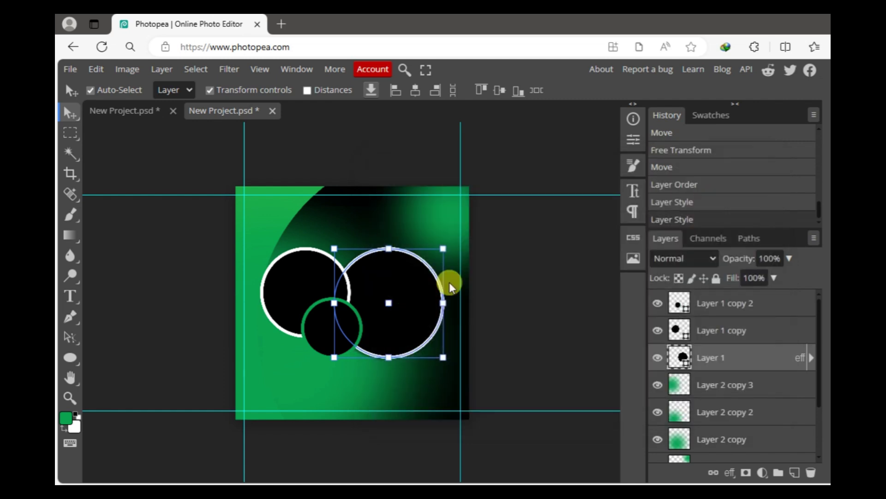
pyautogui.hotkey('ctrl', 't')
pyautogui.click(492, 91)
# Add matching drop shadows to the left circle and the small green-ringed circle.
pyautogui.click(272, 281)
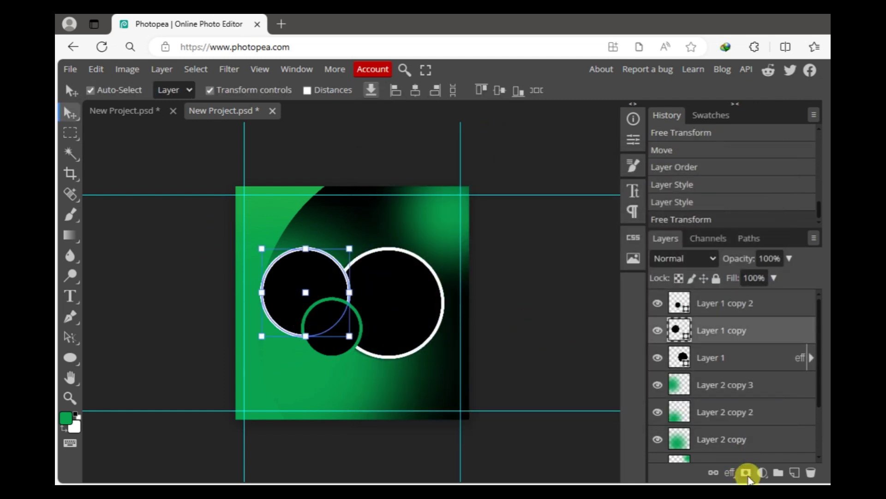
pyautogui.click(730, 472)
pyautogui.click(760, 436)
pyautogui.click(711, 193)
pyautogui.click(344, 331)
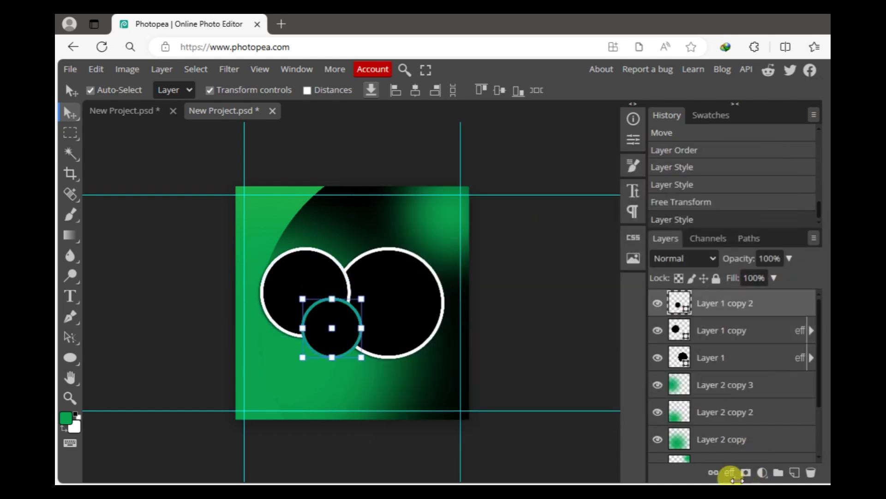
pyautogui.click(731, 473)
pyautogui.click(764, 438)
pyautogui.click(736, 192)
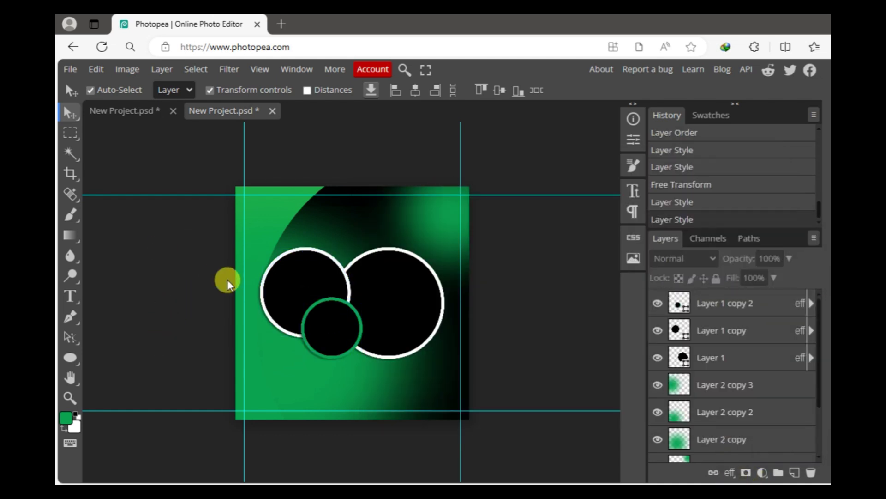
# Draw a small custom house shape near the top-left corner of the post.
pyautogui.click(73, 356)
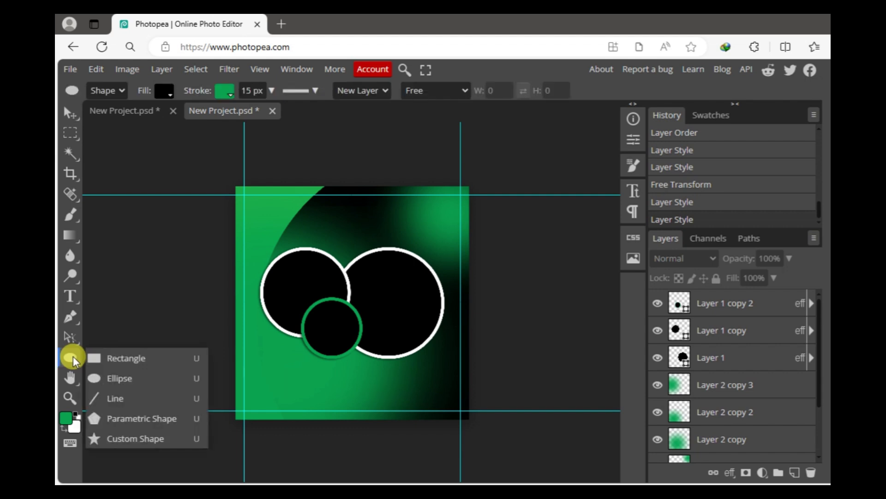
pyautogui.click(139, 433)
pyautogui.click(618, 91)
pyautogui.write('house')
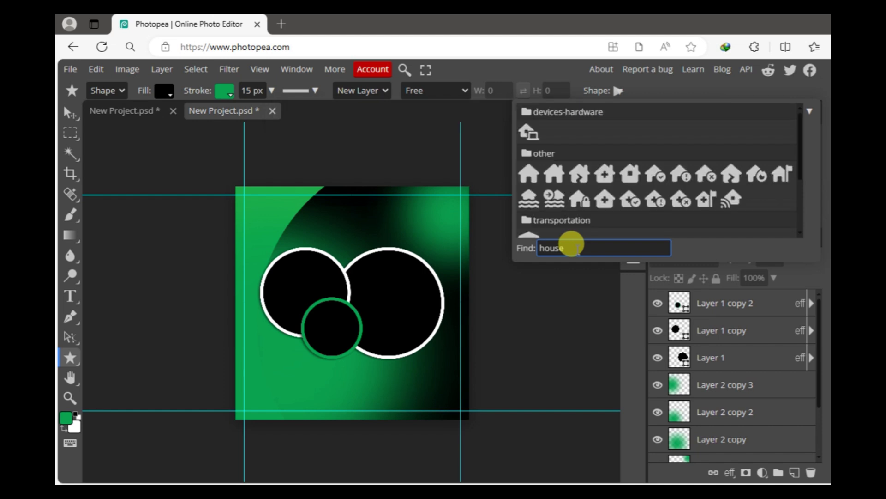
pyautogui.click(554, 175)
pyautogui.moveTo(254, 205); pyautogui.dragTo(264, 215)
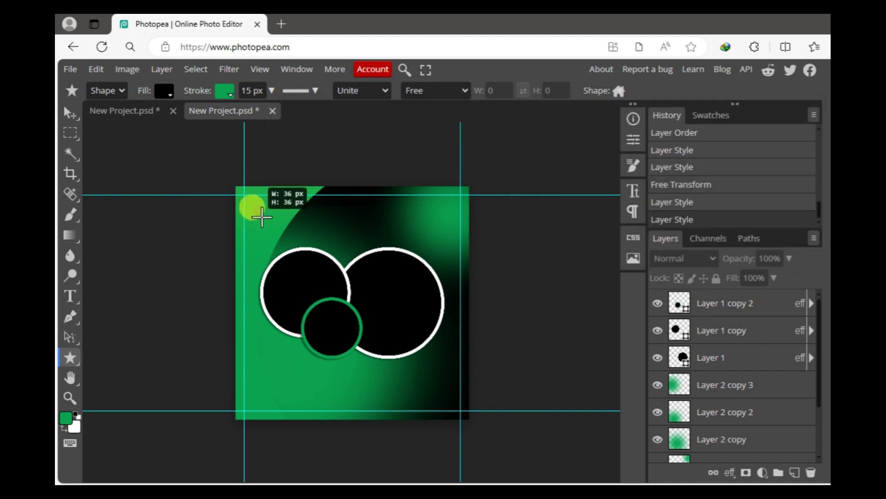
# Remove the house's outline and move it up-left onto the guides.
pyautogui.click(225, 91)
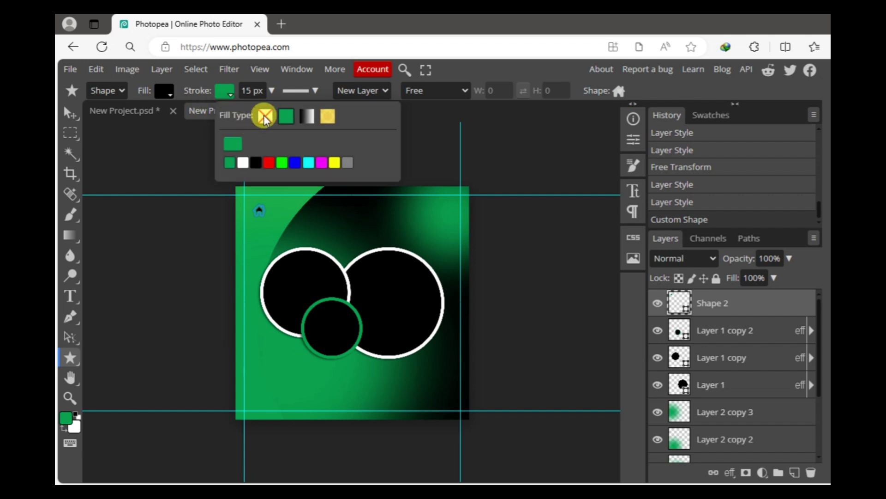
pyautogui.click(263, 115)
pyautogui.click(69, 113)
pyautogui.click(70, 396)
pyautogui.click(267, 204)
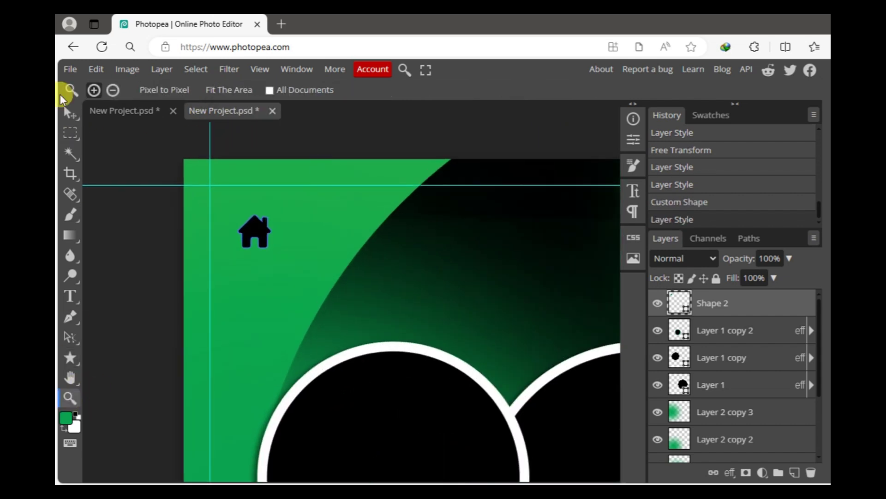
pyautogui.click(69, 113)
pyautogui.doubleClick(679, 303)
pyautogui.moveTo(276, 215); pyautogui.dragTo(234, 192)
pyautogui.click(504, 201)
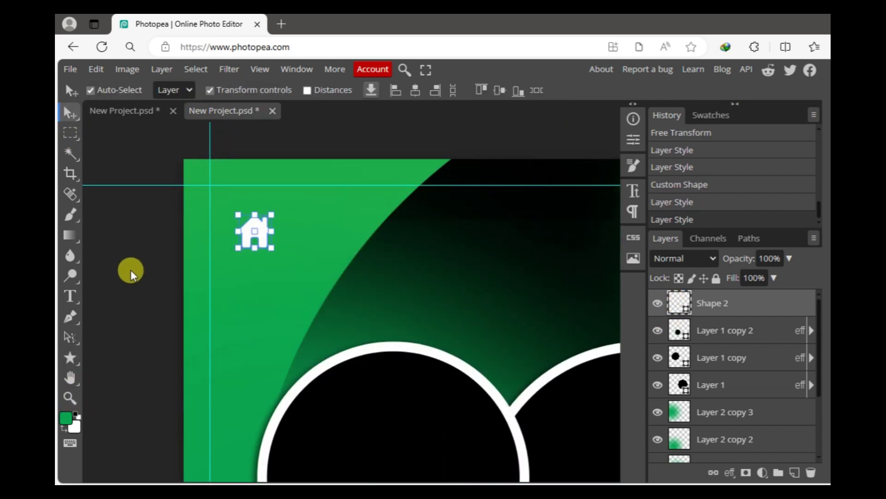
pyautogui.moveTo(257, 228); pyautogui.dragTo(235, 208)
# Change the house icon's fill colour to black.
pyautogui.click(263, 261)
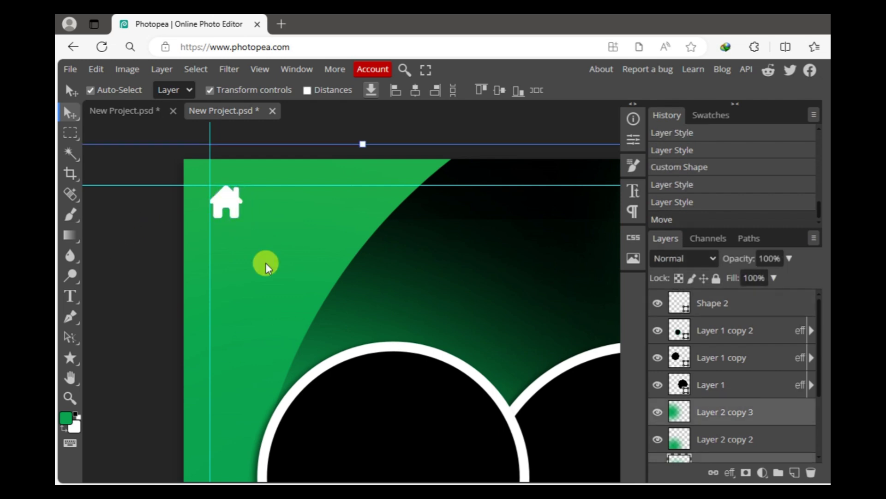
pyautogui.click(225, 203)
pyautogui.doubleClick(679, 303)
pyautogui.click(440, 389)
pyautogui.click(504, 201)
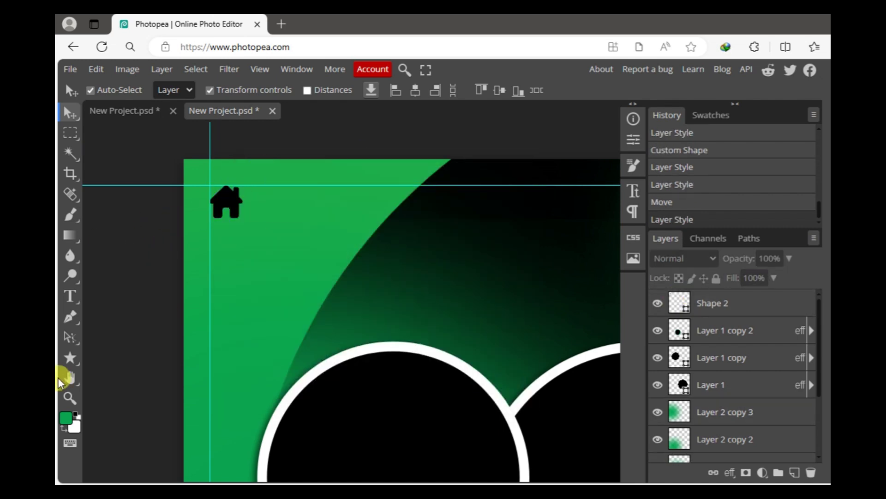
pyautogui.click(70, 296)
pyautogui.click(275, 236)
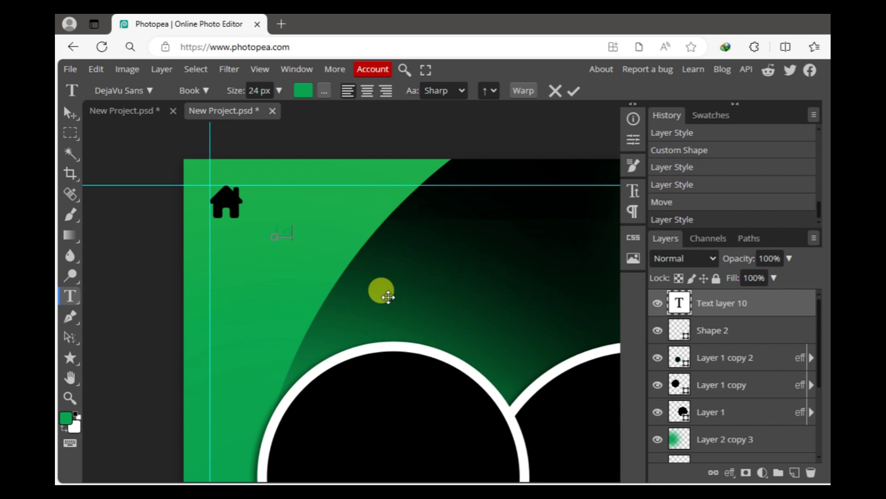
# Make the new text white and search the font list for 'gotham'.
pyautogui.hotkey('ctrl', 'a')
pyautogui.click(633, 190)
pyautogui.click(563, 243)
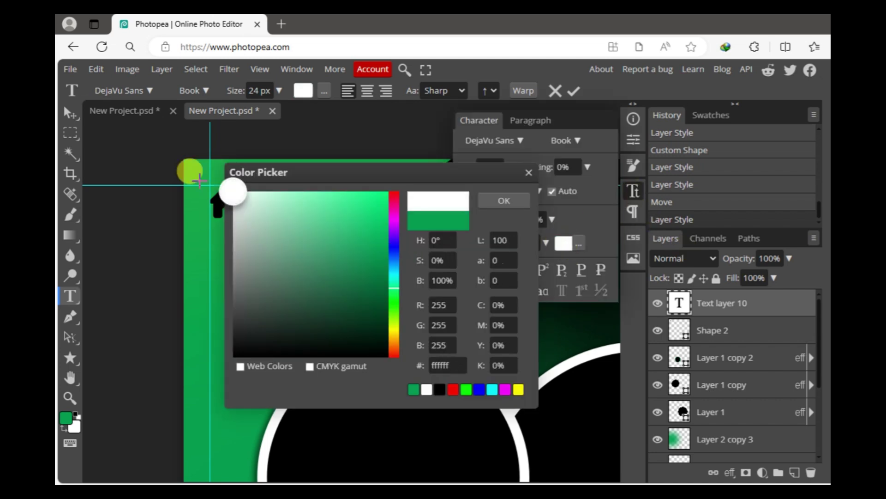
pyautogui.click(503, 200)
pyautogui.click(503, 140)
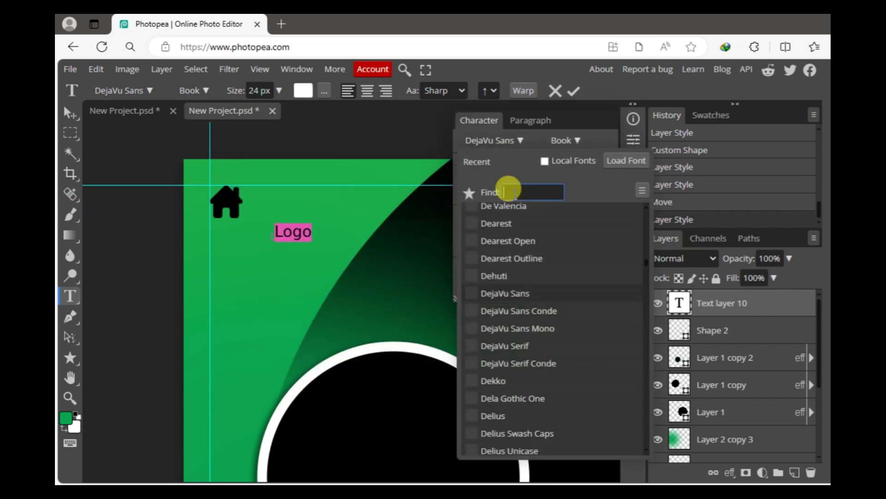
pyautogui.write('gotham')
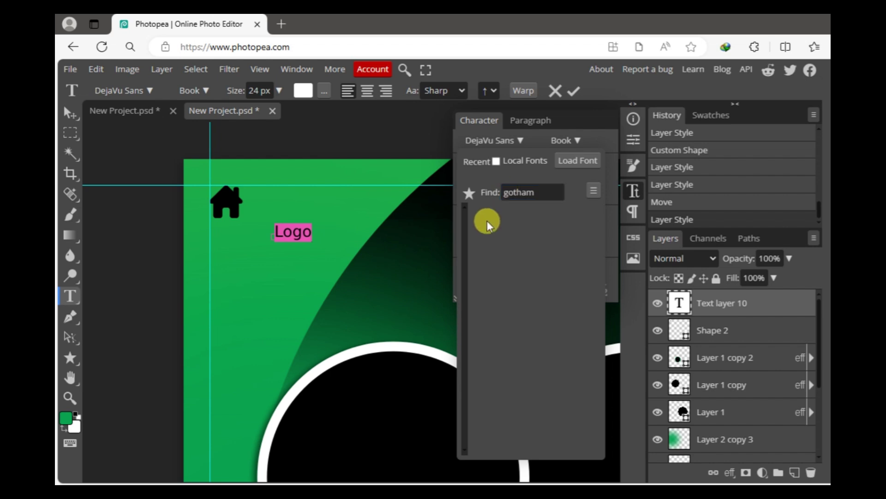
# Load the Gotham font files from D:\Graphic Software's new font folder.
pyautogui.click(589, 161)
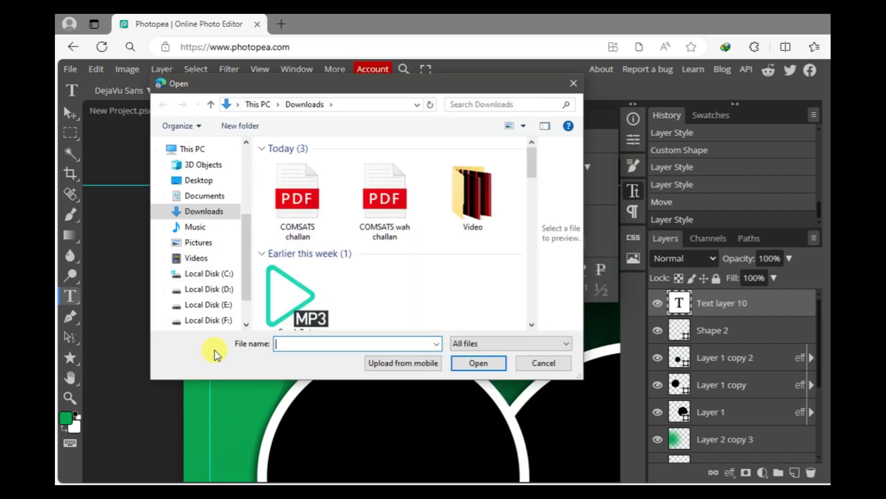
pyautogui.click(209, 289)
pyautogui.doubleClick(402, 231)
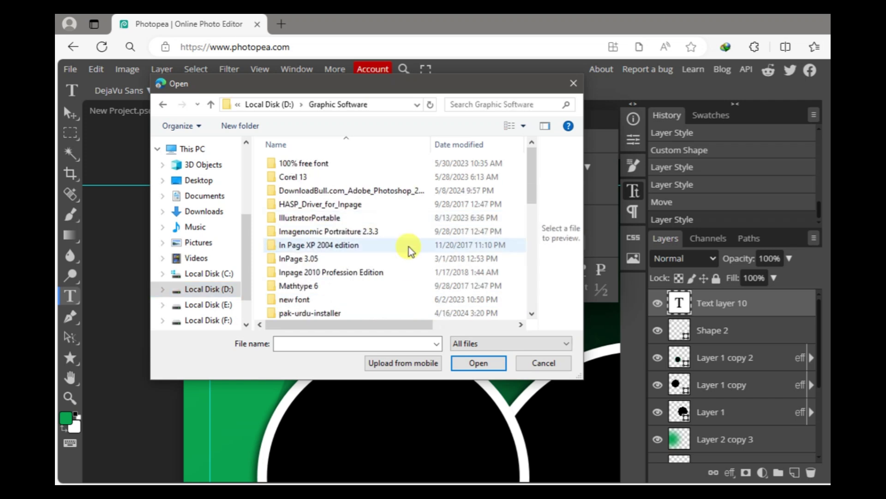
pyautogui.doubleClick(364, 299)
pyautogui.write('g')
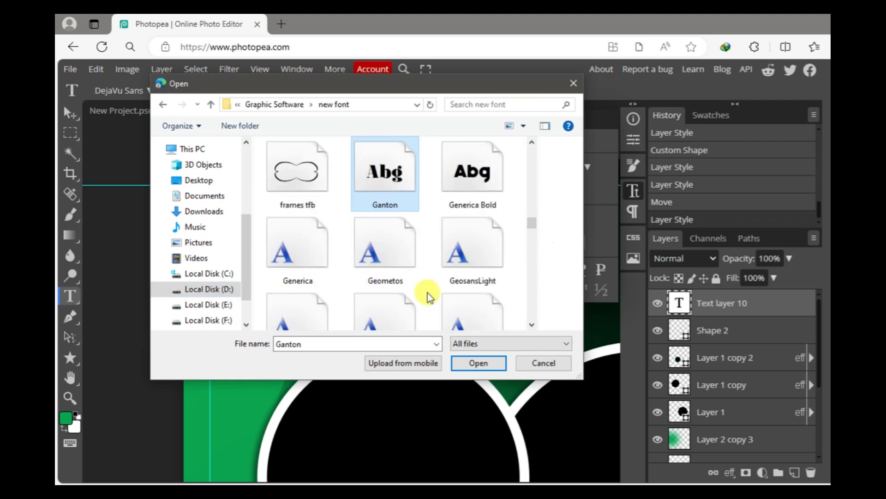
pyautogui.write('go')
pyautogui.scroll(-3, 481, 262)
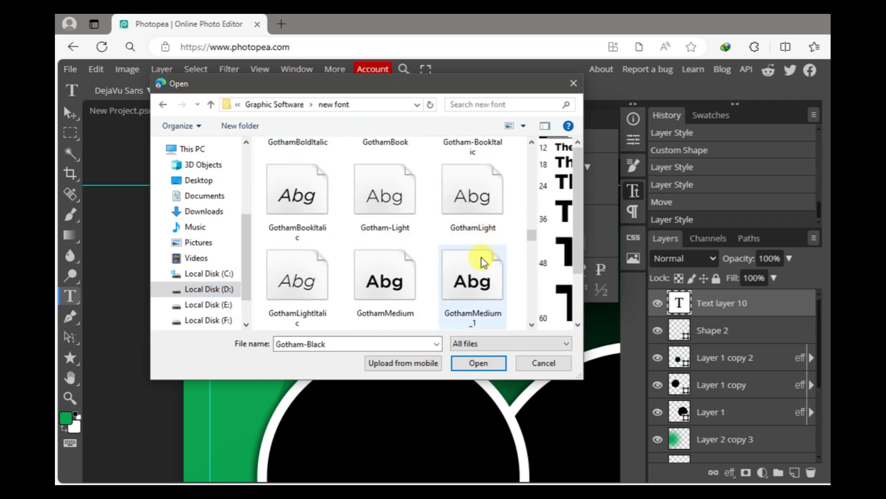
pyautogui.scroll(-2, 481, 262)
pyautogui.scroll(-2, 480, 257)
pyautogui.scroll(-2, 501, 214)
pyautogui.keyDown('shift'); pyautogui.click(470, 192); pyautogui.keyUp('shift')
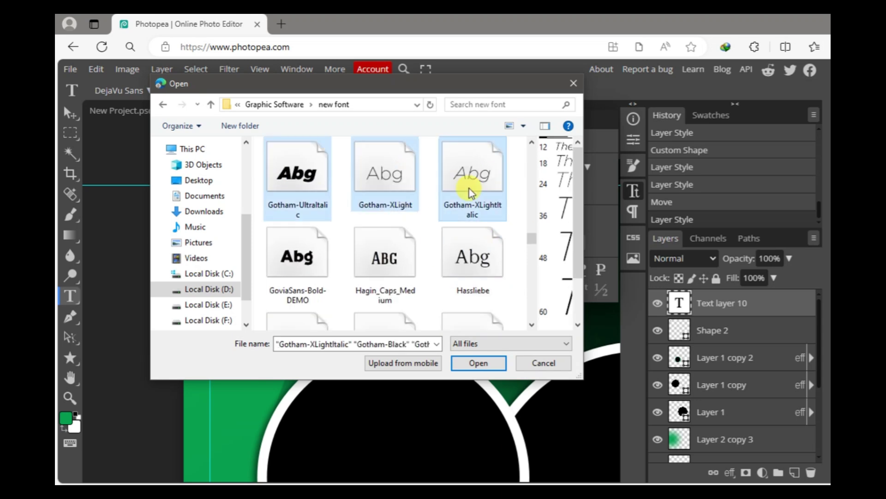
pyautogui.click(491, 363)
pyautogui.press('Return')
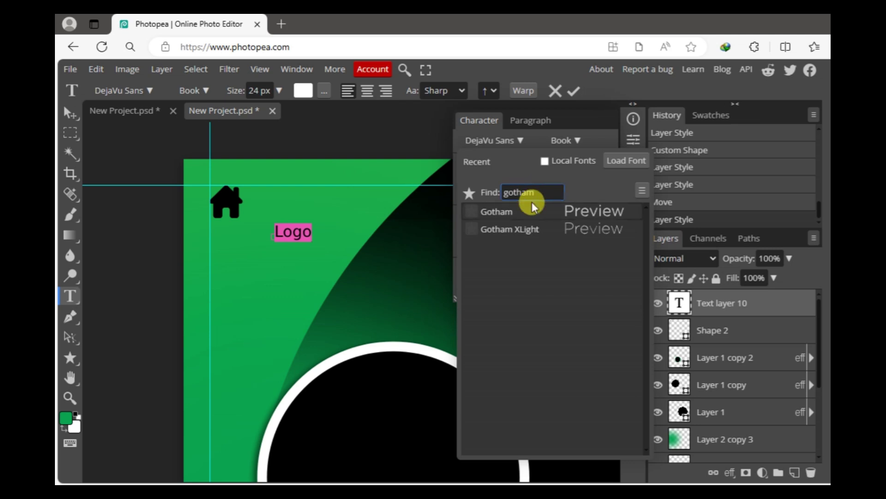
# Set the LOGO text to Gotham Black and move it up beside the house.
pyautogui.click(508, 211)
pyautogui.click(583, 137)
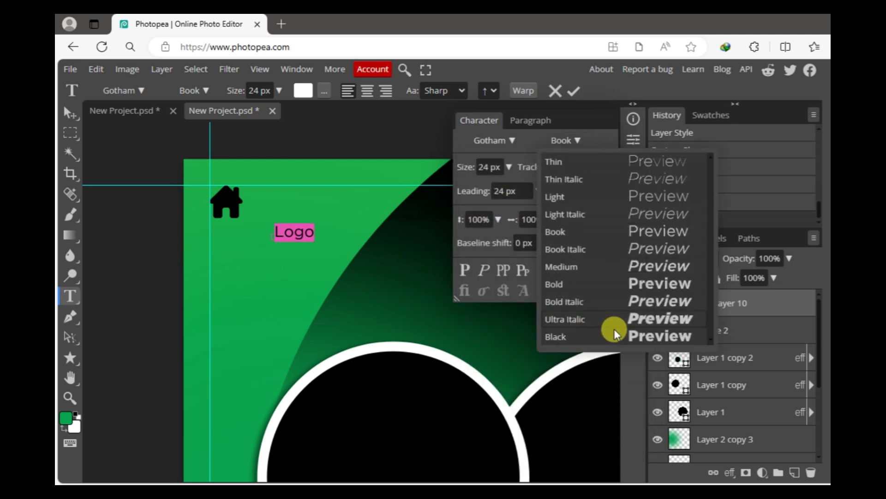
pyautogui.click(565, 337)
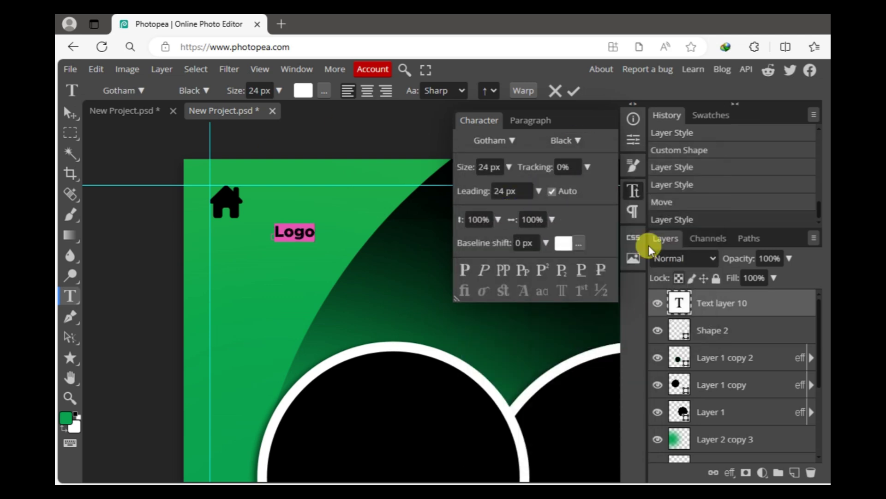
pyautogui.click(70, 113)
pyautogui.click(73, 400)
pyautogui.click(295, 193)
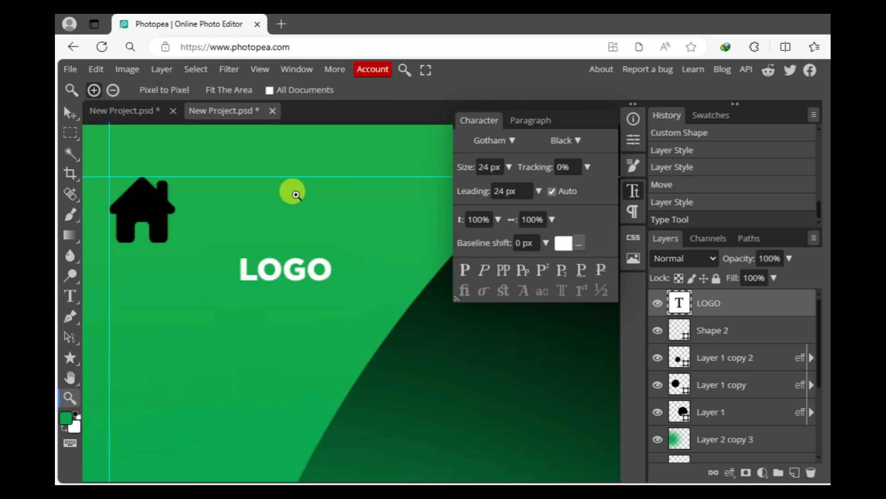
pyautogui.click(65, 118)
pyautogui.moveTo(307, 273)
pyautogui.mouseDown()
pyautogui.moveTo(259, 204)
pyautogui.moveTo(346, 250)
pyautogui.moveTo(311, 212)
pyautogui.mouseUp()
pyautogui.click(492, 91)
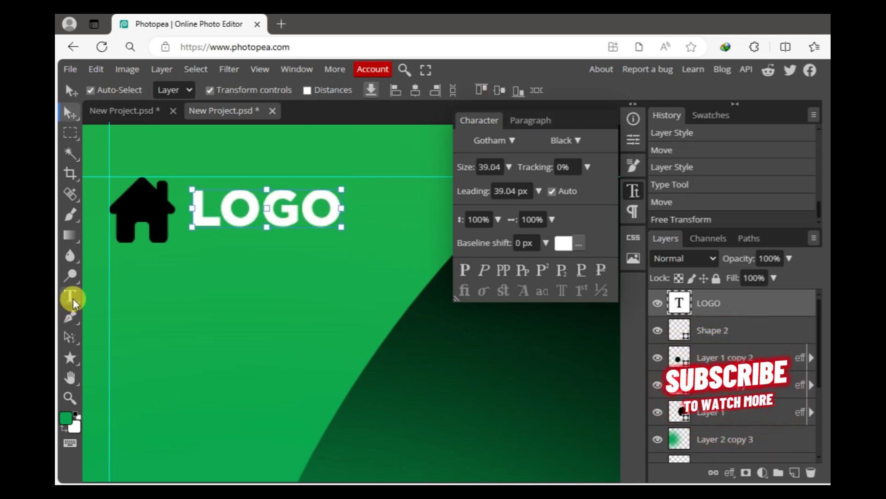
# Add a smaller 'tage line' tagline in Gotham Book just under LOGO.
pyautogui.click(71, 296)
pyautogui.click(245, 286)
pyautogui.write('tage')
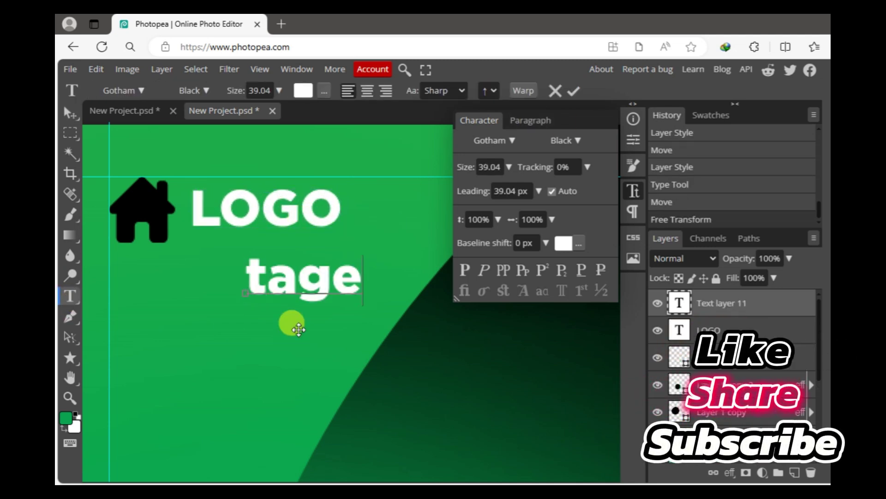
pyautogui.write(' line')
pyautogui.hotkey('ctrl', 'a')
pyautogui.click(573, 139)
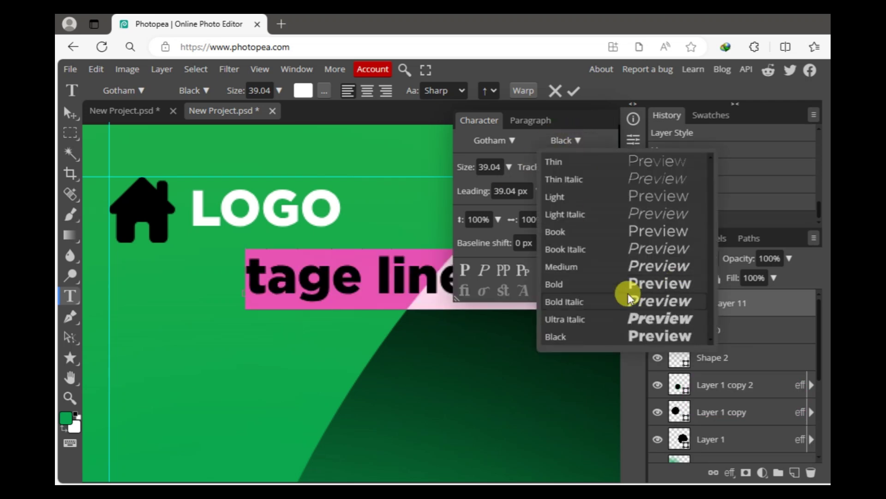
pyautogui.click(555, 232)
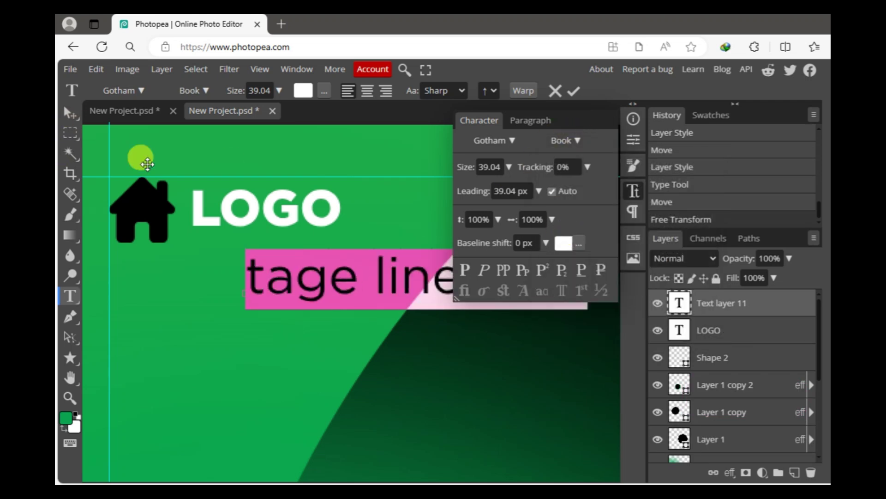
pyautogui.press('Escape')
pyautogui.press('v')
pyautogui.moveTo(244, 250)
pyautogui.mouseDown()
pyautogui.moveTo(364, 279)
pyautogui.moveTo(236, 247)
pyautogui.mouseUp()
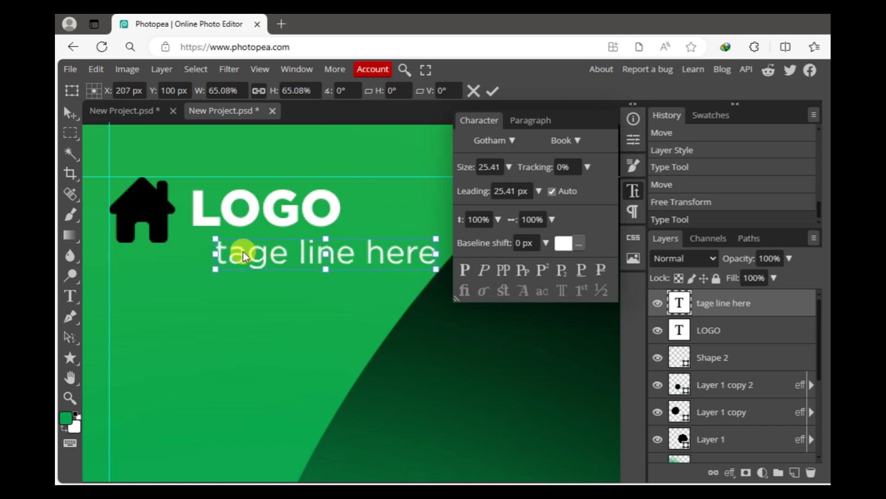
pyautogui.moveTo(372, 288)
pyautogui.mouseDown()
pyautogui.moveTo(358, 265)
pyautogui.moveTo(297, 248)
pyautogui.moveTo(327, 241)
pyautogui.moveTo(316, 247)
pyautogui.mouseUp()
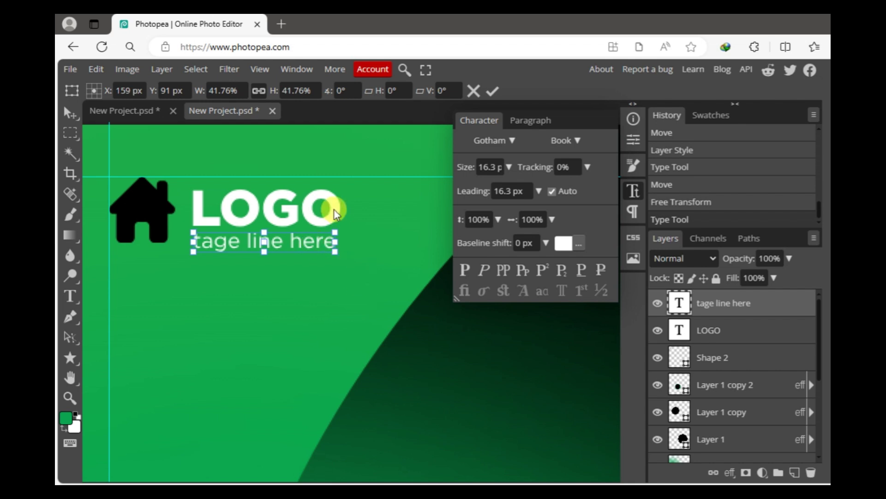
# Nudge the LOGO and tagline up together and scale them down slightly.
pyautogui.click(492, 91)
pyautogui.keyDown('ctrl'); pyautogui.click(731, 332); pyautogui.keyUp('ctrl')
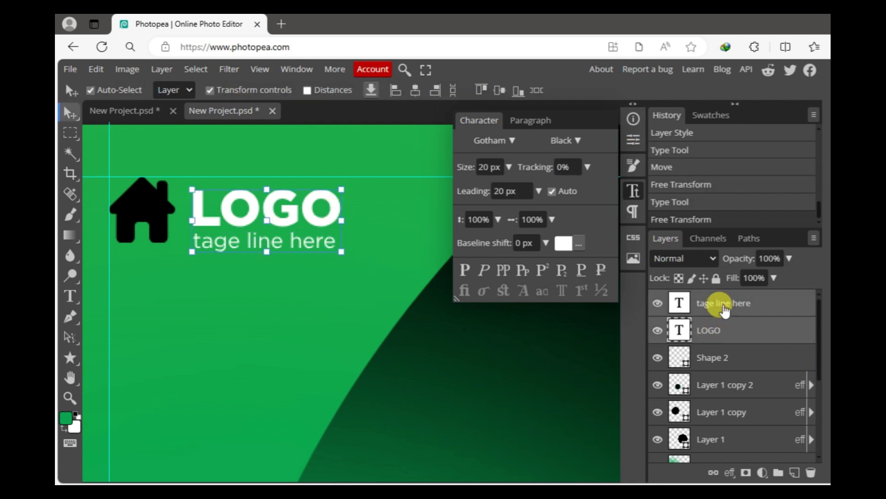
pyautogui.press('Up')
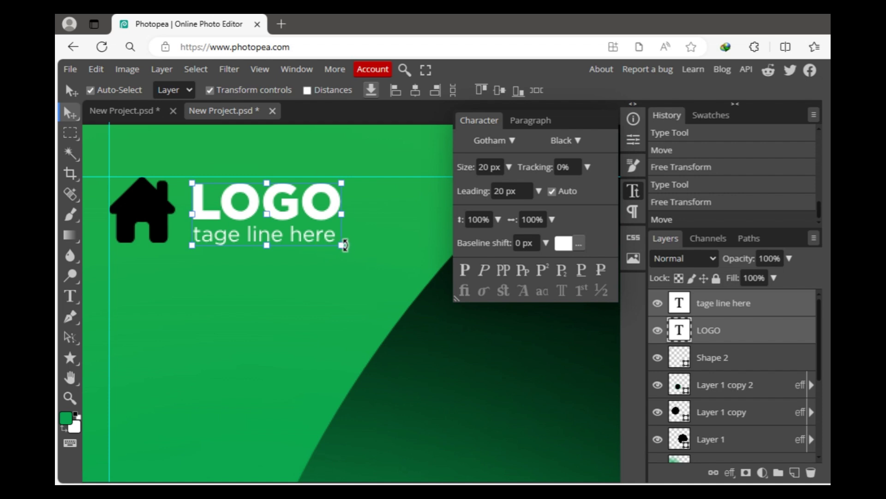
pyautogui.moveTo(344, 245)
pyautogui.mouseDown()
pyautogui.moveTo(325, 239)
pyautogui.moveTo(308, 208)
pyautogui.mouseUp()
pyautogui.click(492, 91)
pyautogui.click(633, 191)
# Add the word 'Modern' near the top centre of the post.
pyautogui.hotkey('ctrl', '-')
pyautogui.hotkey('ctrl', '-')
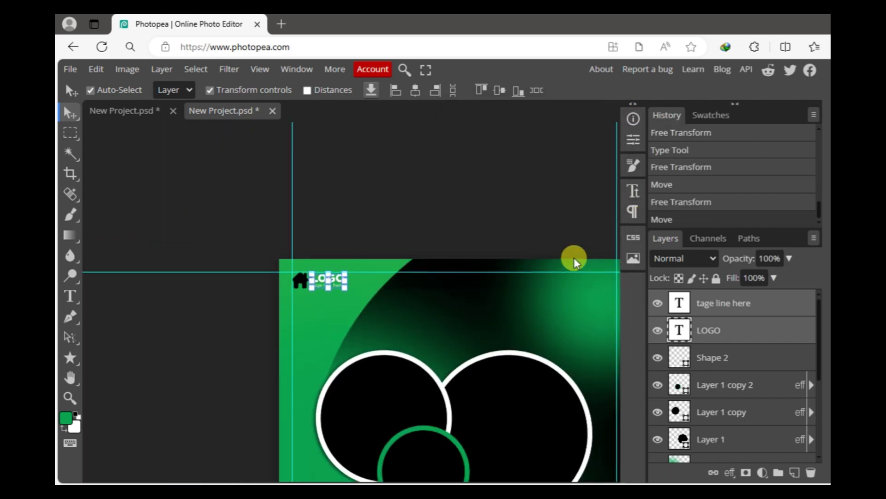
pyautogui.click(574, 261)
pyautogui.moveTo(294, 273); pyautogui.dragTo(214, 198)
pyautogui.click(160, 277)
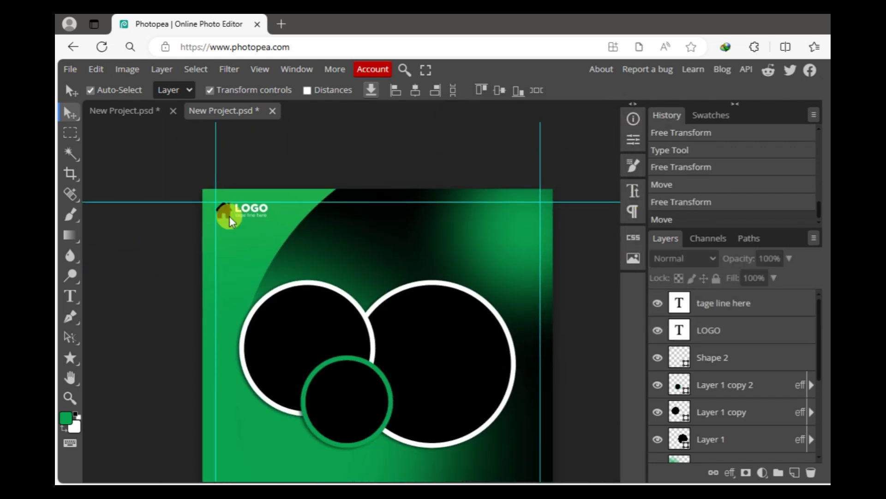
pyautogui.click(70, 296)
pyautogui.click(365, 239)
pyautogui.write('Modern')
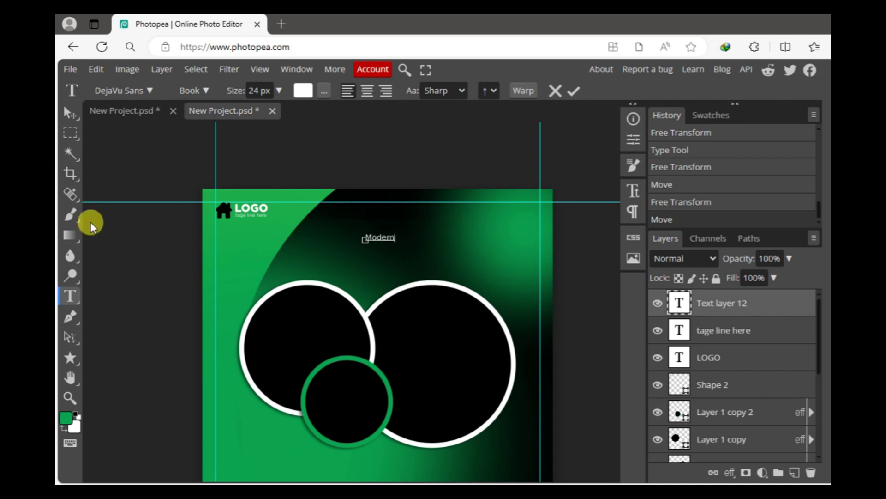
pyautogui.click(70, 113)
# Duplicate Modern just below it and change the copy to 'House'.
pyautogui.click(70, 398)
pyautogui.click(383, 248)
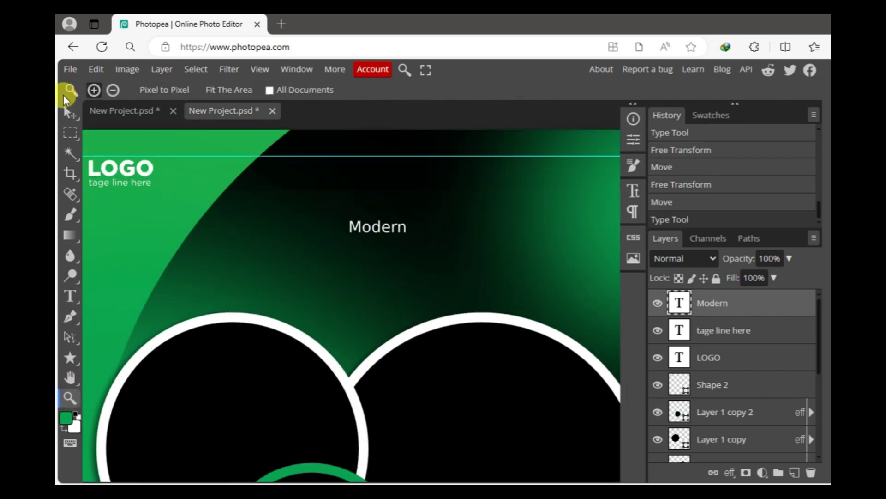
pyautogui.click(70, 113)
pyautogui.hotkey('ctrl', 'j')
pyautogui.hotkey('shift', 'Down')
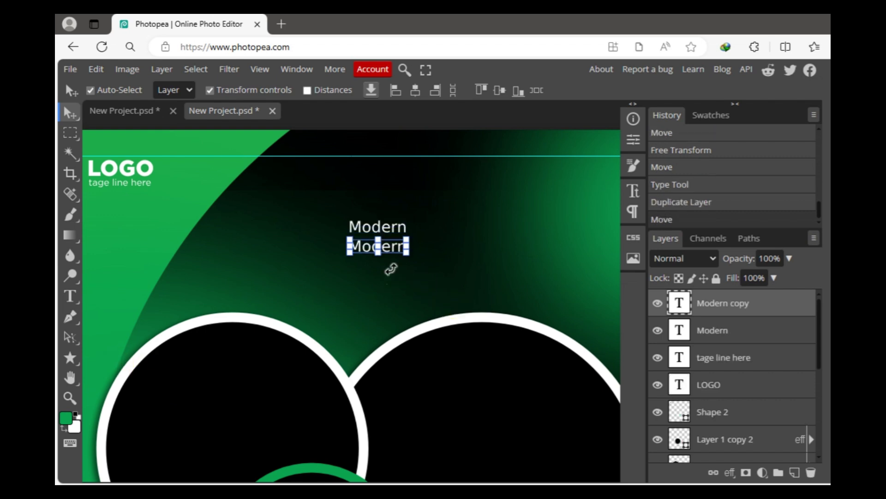
pyautogui.click(352, 246)
pyautogui.click(70, 295)
pyautogui.click(386, 244)
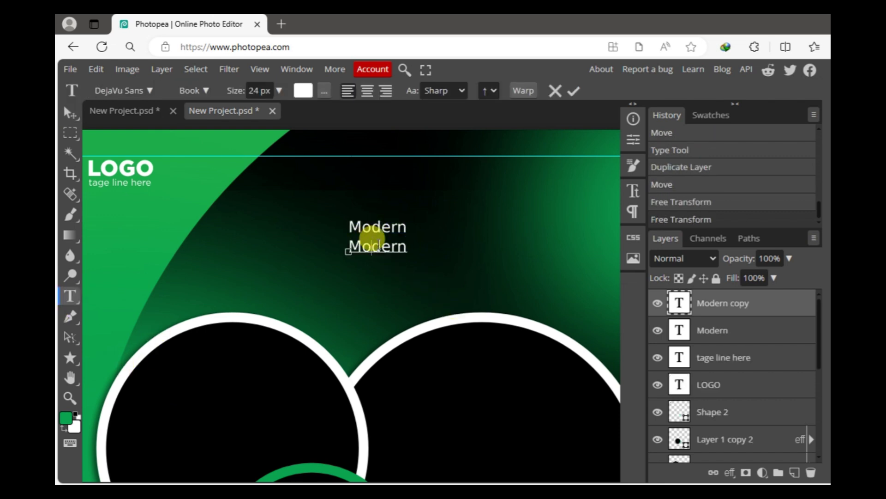
pyautogui.moveTo(349, 246); pyautogui.dragTo(415, 253)
pyautogui.write('House')
pyautogui.click(65, 113)
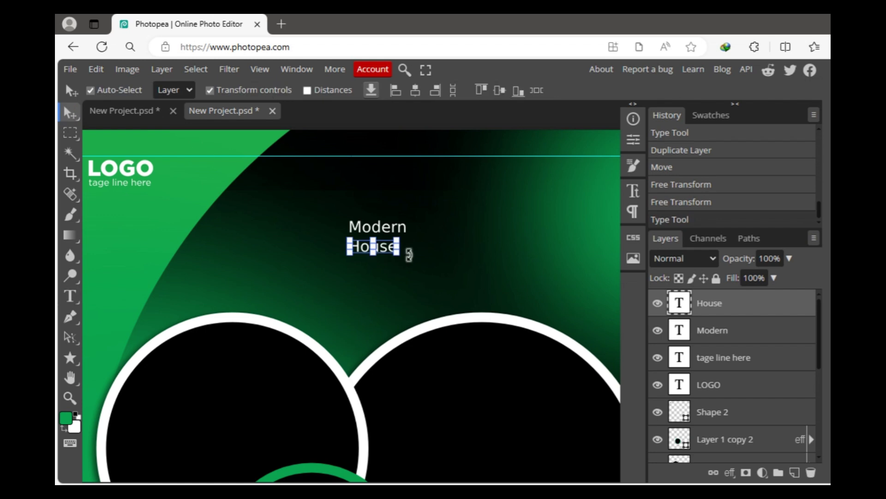
# Duplicate House below it and edit the copy into 'FOR SALE'.
pyautogui.hotkey('ctrl', 'j')
pyautogui.hotkey('shift', 'Down')
pyautogui.click(70, 296)
pyautogui.write('FOR SALE')
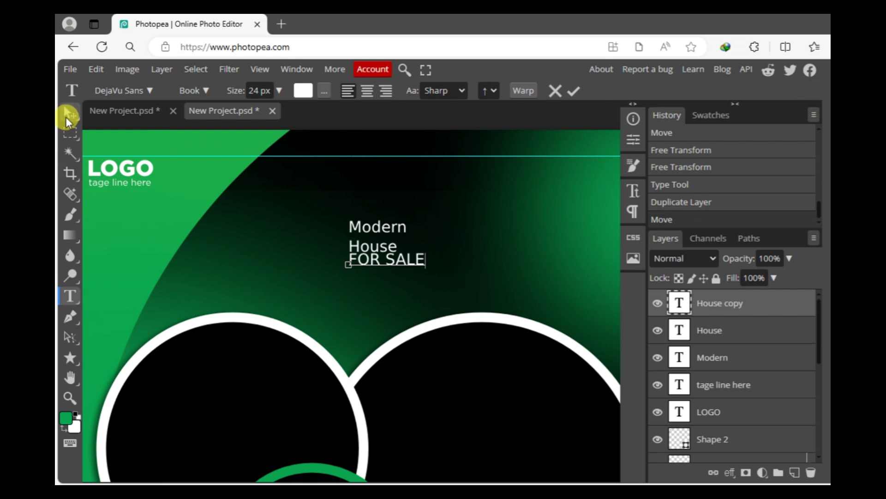
pyautogui.click(68, 118)
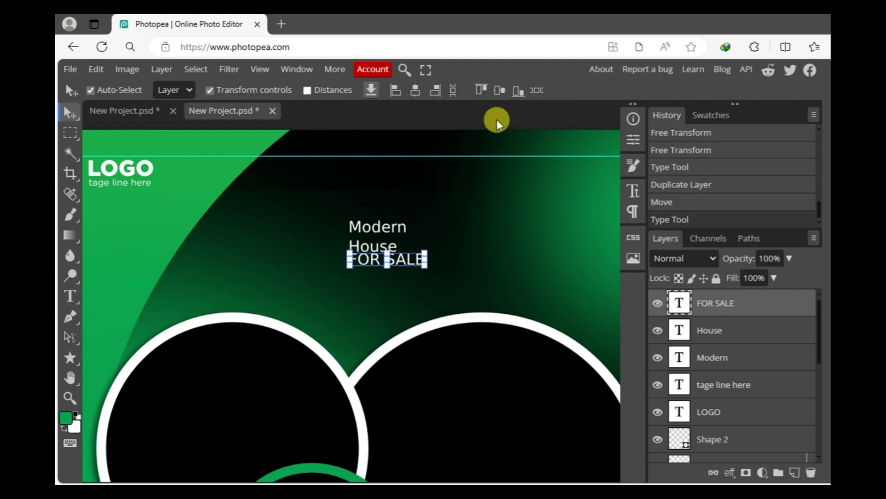
pyautogui.hotkey('ctrl', '+')
# Set House to Gotham Black and enlarge it to about 166%.
pyautogui.click(412, 184)
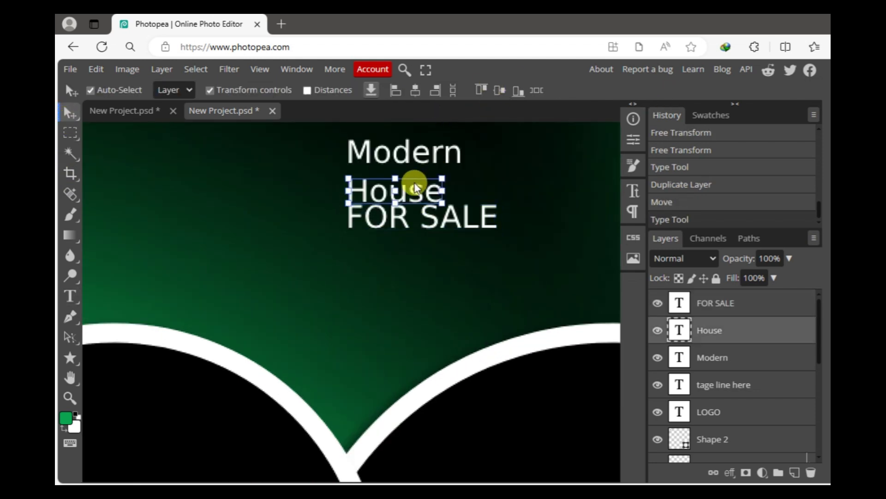
pyautogui.click(640, 191)
pyautogui.click(480, 139)
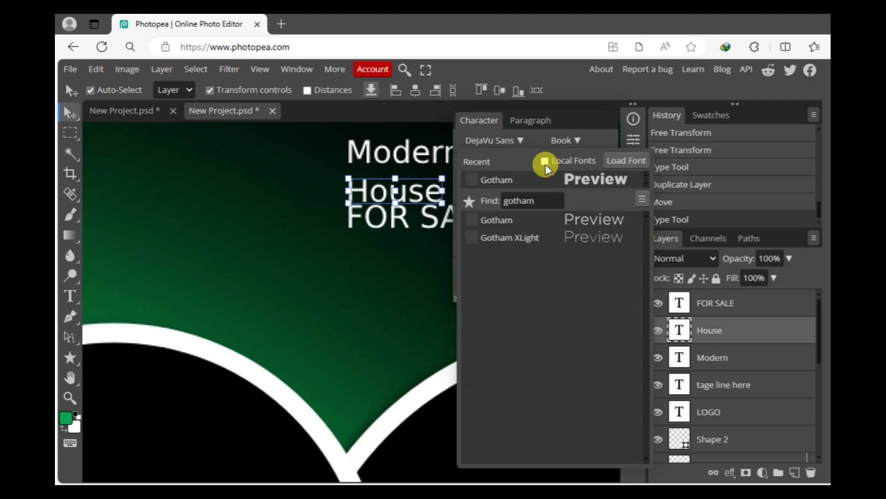
pyautogui.click(534, 221)
pyautogui.click(576, 144)
pyautogui.click(569, 337)
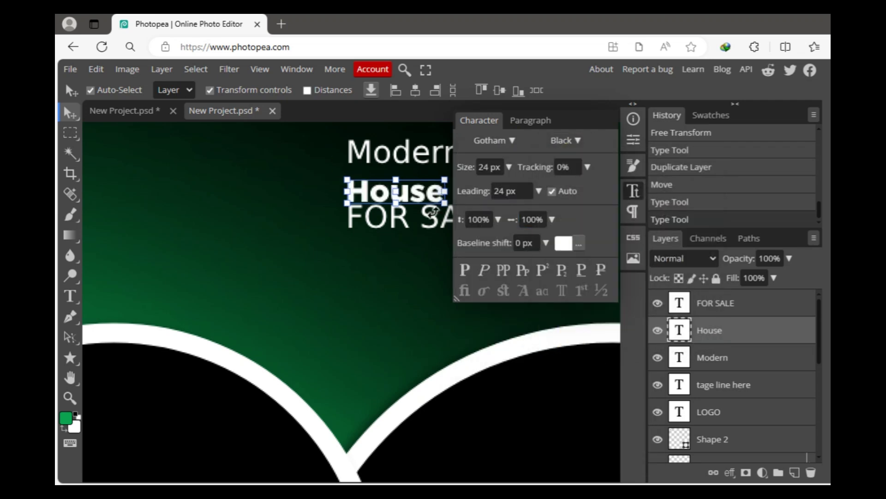
pyautogui.click(628, 192)
pyautogui.hotkey('ctrl', '-')
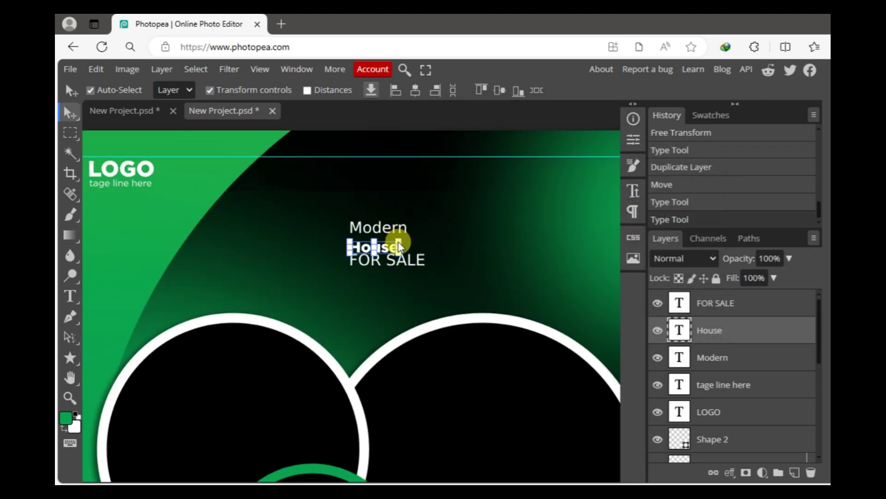
pyautogui.moveTo(400, 246); pyautogui.dragTo(431, 232)
pyautogui.click(493, 90)
# Set FOR SALE to Gotham Bold.
pyautogui.click(387, 270)
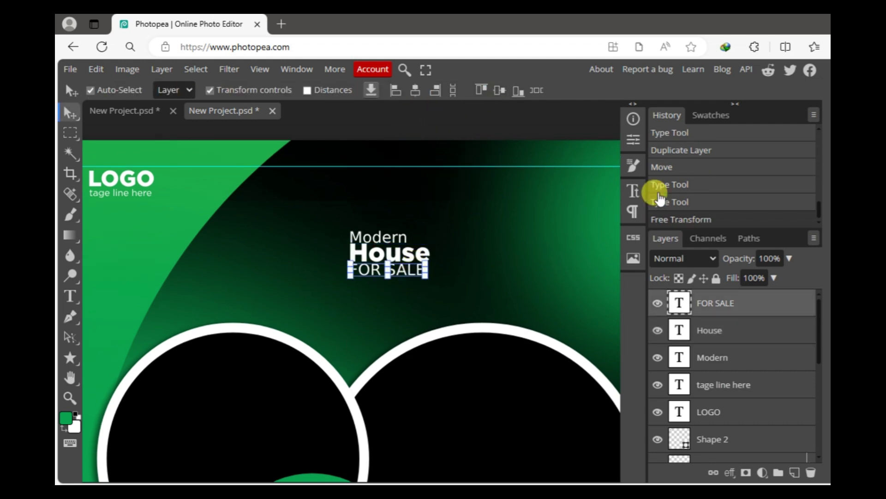
pyautogui.click(633, 191)
pyautogui.click(505, 141)
pyautogui.click(537, 220)
pyautogui.click(577, 140)
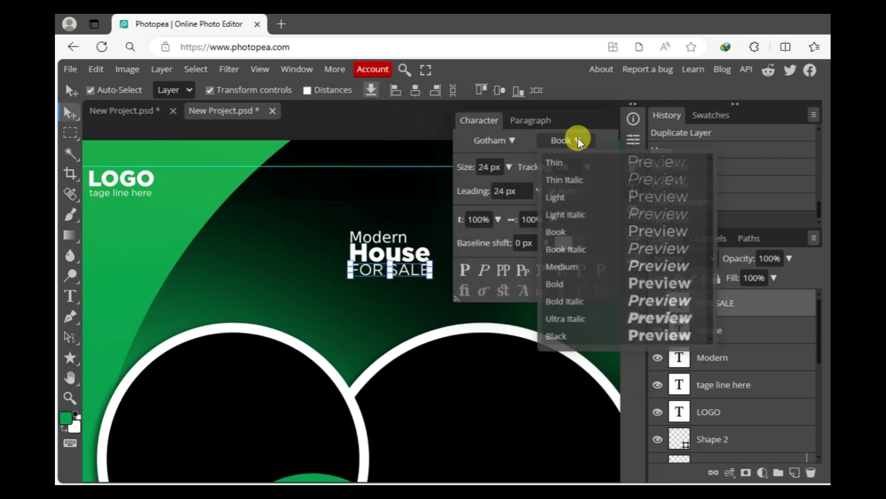
pyautogui.click(559, 284)
pyautogui.scroll(1, 396, 241)
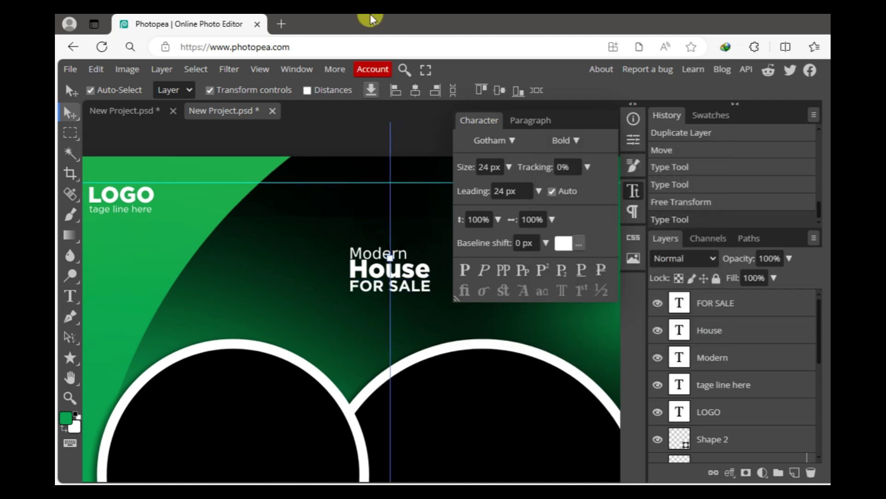
# Set Modern to Gotham Book.
pyautogui.click(352, 254)
pyautogui.click(524, 139)
pyautogui.click(582, 175)
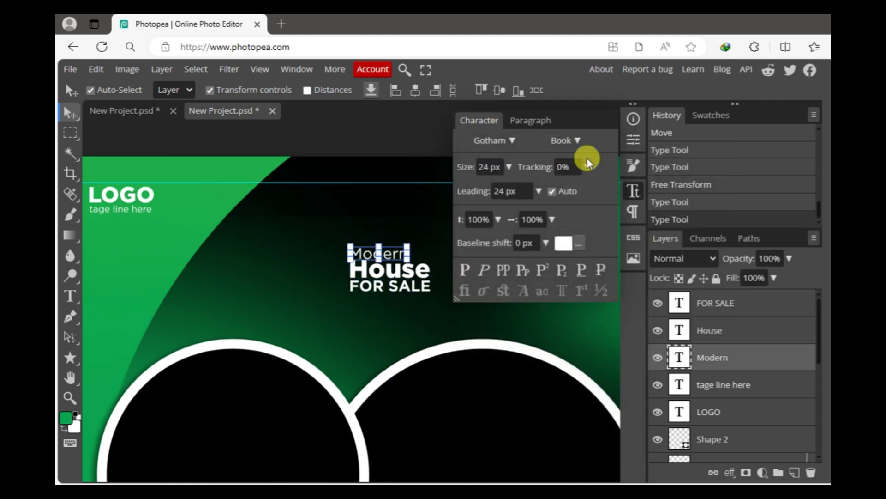
pyautogui.click(566, 140)
pyautogui.click(563, 229)
pyautogui.click(633, 190)
pyautogui.click(317, 123)
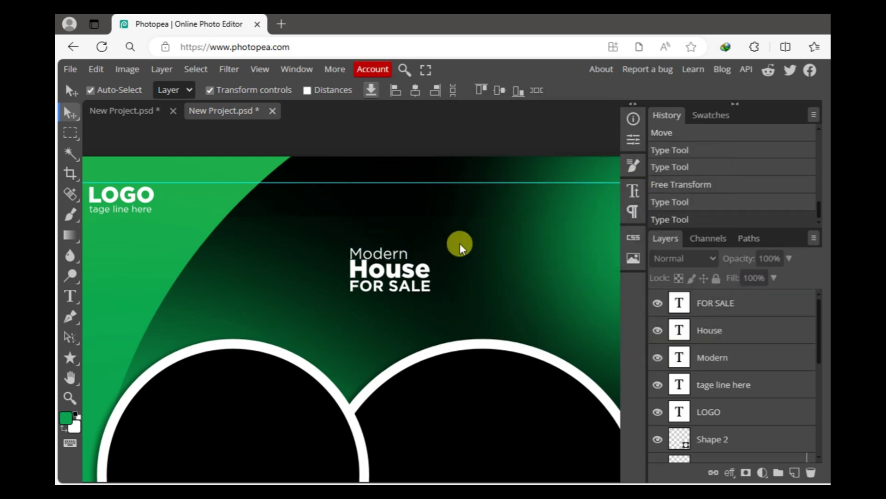
pyautogui.hotkey('ctrl', '+')
# Right-align the three headline lines and enlarge the block to about 231%, centred at top.
pyautogui.moveTo(438, 208); pyautogui.dragTo(480, 211)
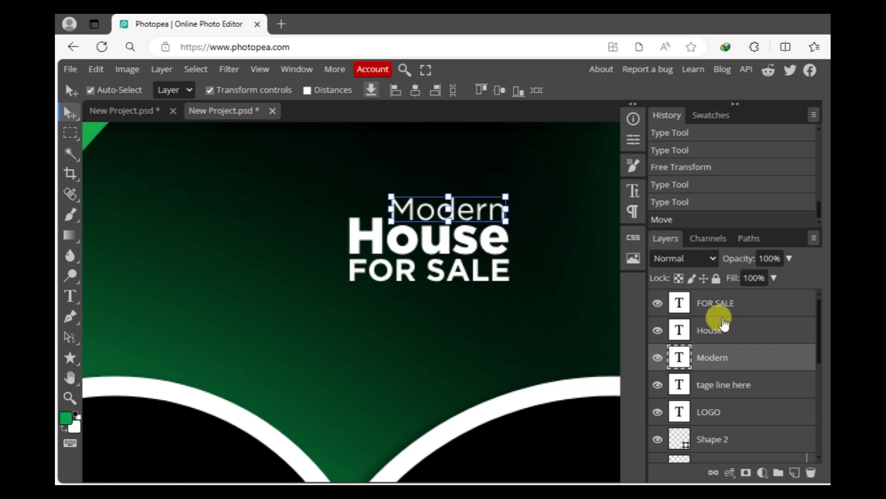
pyautogui.keyDown('shift'); pyautogui.click(713, 307); pyautogui.keyUp('shift')
pyautogui.hotkey('ctrl', '-')
pyautogui.click(434, 91)
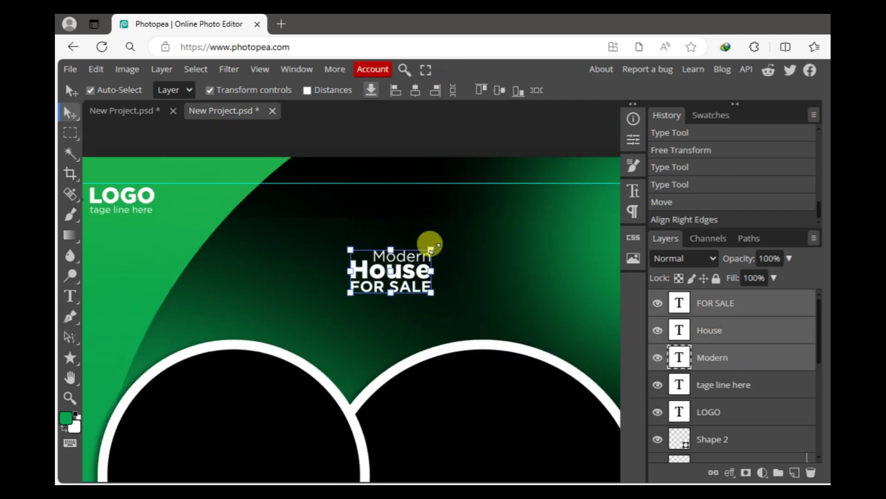
pyautogui.moveTo(431, 249); pyautogui.dragTo(539, 189)
pyautogui.moveTo(518, 234); pyautogui.dragTo(480, 264)
pyautogui.hotkey('ctrl', '-')
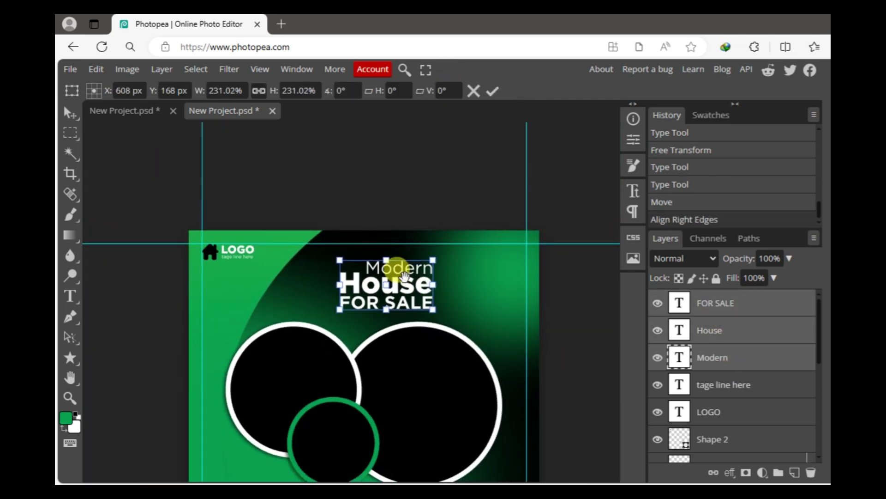
pyautogui.moveTo(349, 254); pyautogui.dragTo(341, 258)
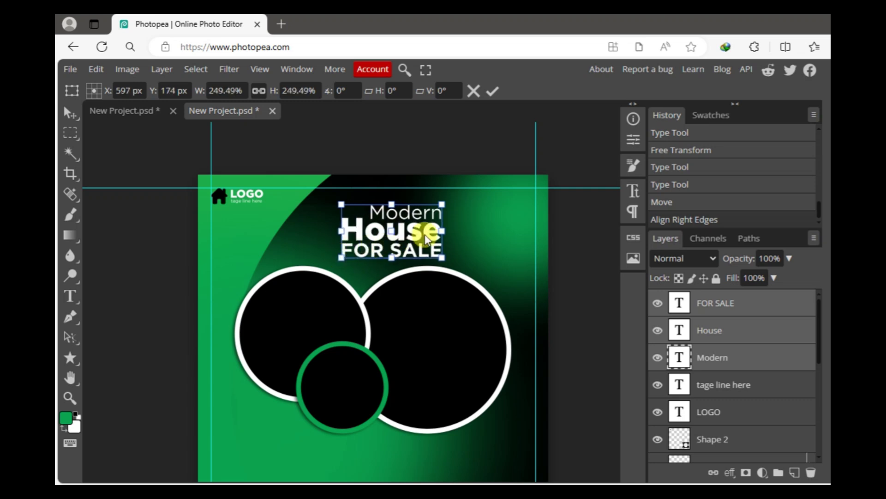
pyautogui.moveTo(425, 238); pyautogui.dragTo(410, 230)
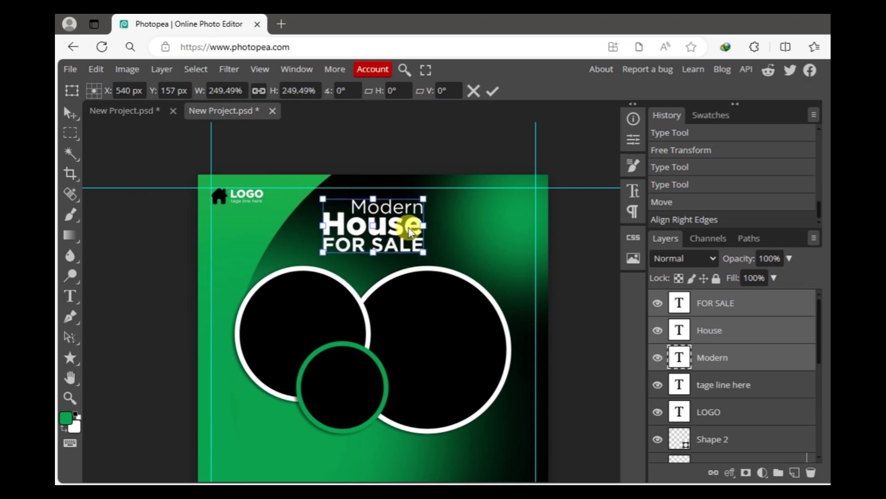
pyautogui.press('Return')
# Colour FOR SALE with the green sampled from the background.
pyautogui.doubleClick(679, 303)
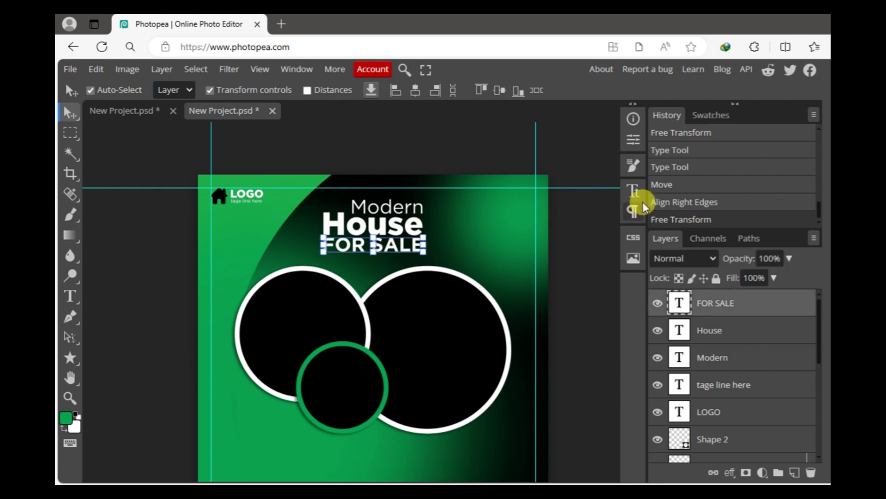
pyautogui.click(634, 191)
pyautogui.click(563, 243)
pyautogui.moveTo(391, 172); pyautogui.dragTo(766, 219)
pyautogui.click(264, 179)
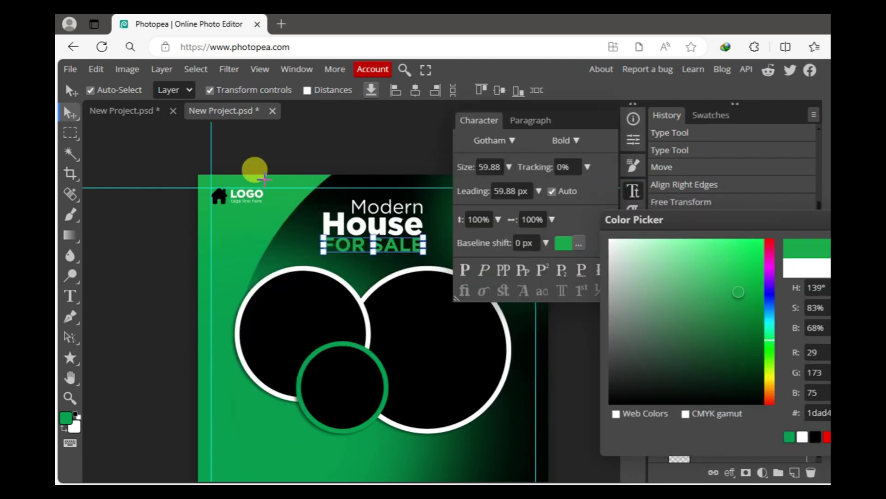
pyautogui.press('Return')
pyautogui.click(634, 190)
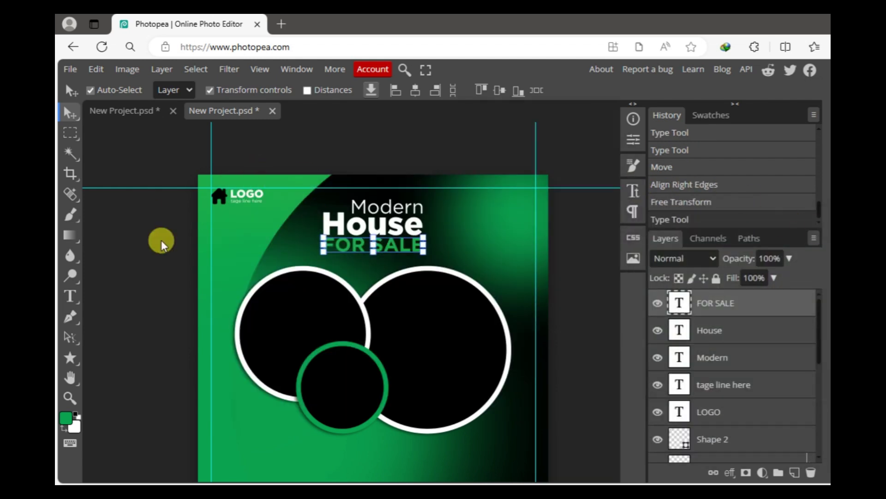
# Colour Modern with the same sampled background green.
pyautogui.click(327, 143)
pyautogui.click(392, 209)
pyautogui.click(633, 190)
pyautogui.click(563, 244)
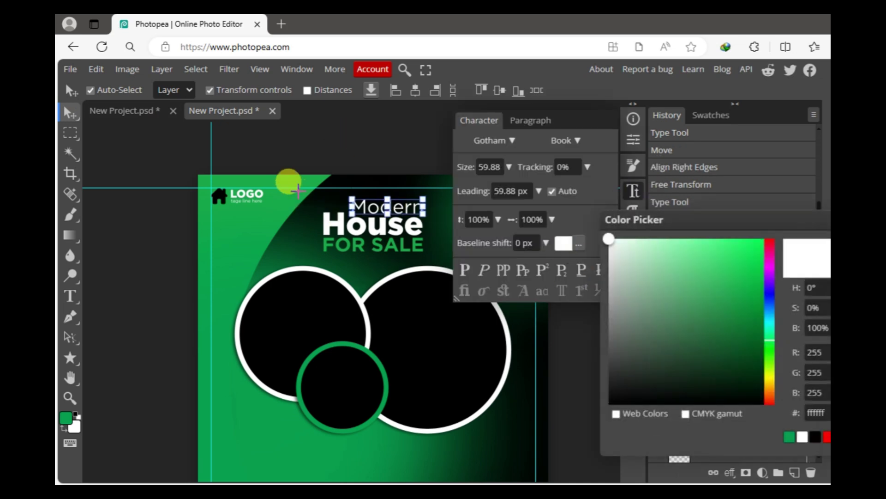
pyautogui.click(275, 169)
pyautogui.press('Return')
pyautogui.click(118, 289)
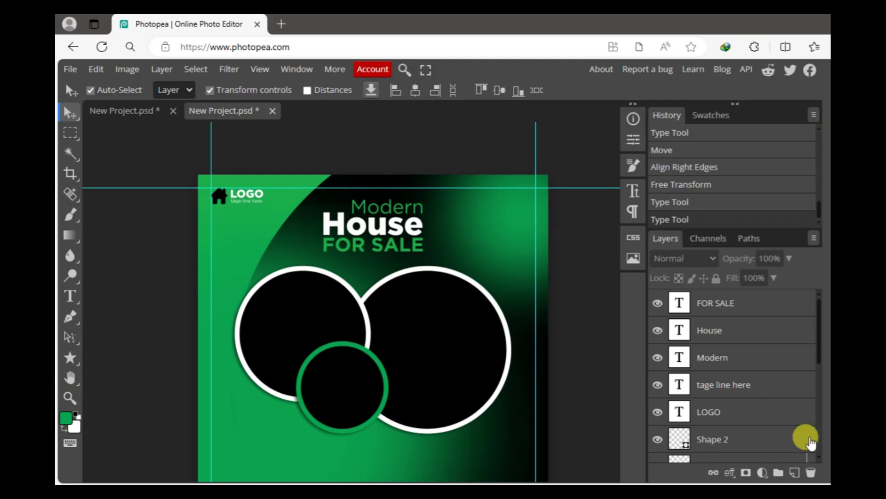
# Drag living-room-8874204_1280 from the Pictures folder into the Photopea post.
pyautogui.click(443, 333)
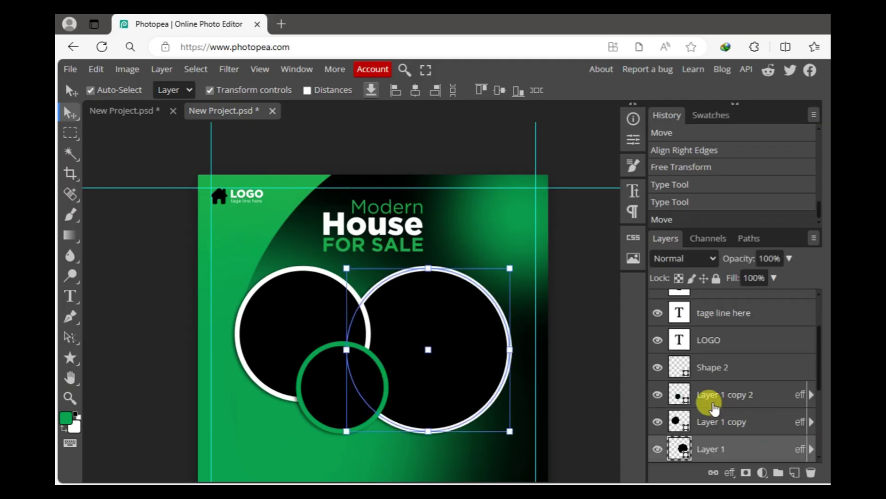
pyautogui.scroll(-2, 762, 402)
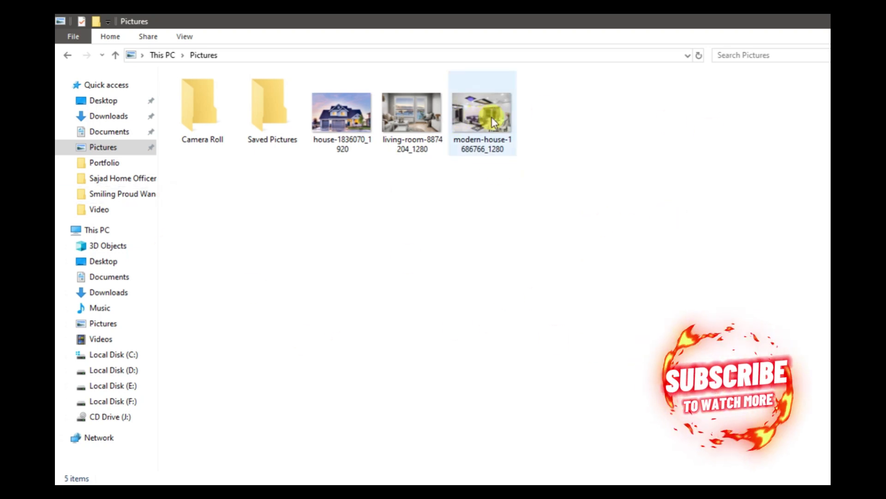
pyautogui.click(403, 126)
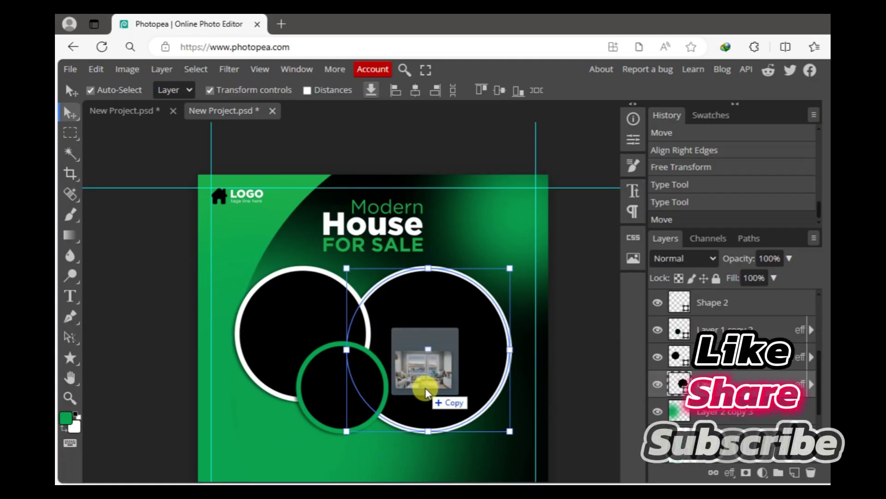
pyautogui.moveTo(419, 126); pyautogui.dragTo(425, 366)
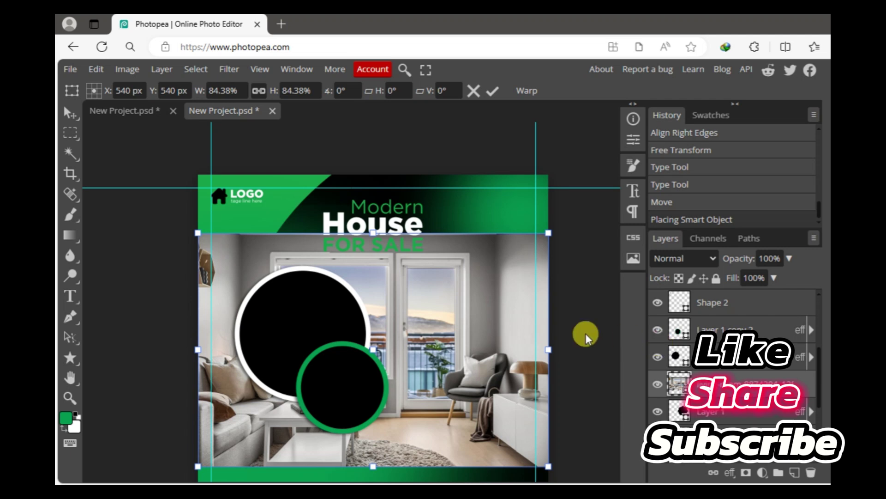
# Clip the living-room photo to the right circle and shift it to show the sofa and table.
pyautogui.rightClick(760, 382)
pyautogui.click(672, 372)
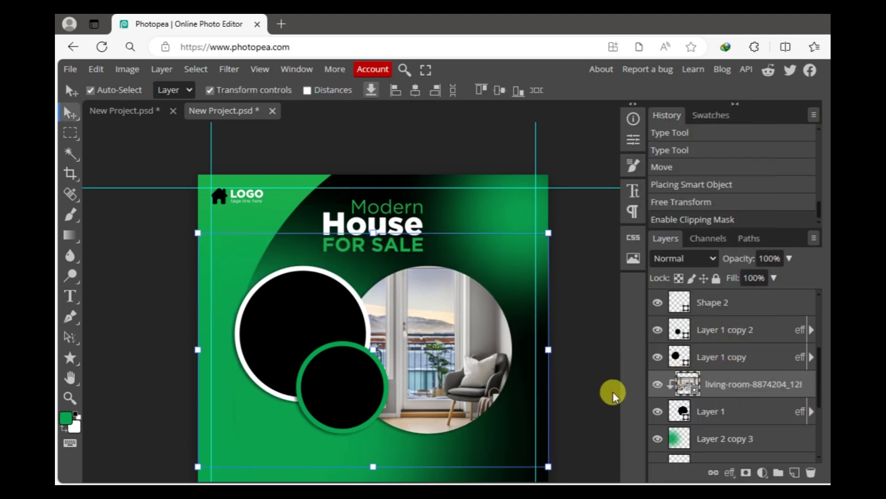
pyautogui.moveTo(455, 374)
pyautogui.mouseDown()
pyautogui.moveTo(486, 347)
pyautogui.moveTo(600, 341)
pyautogui.mouseUp()
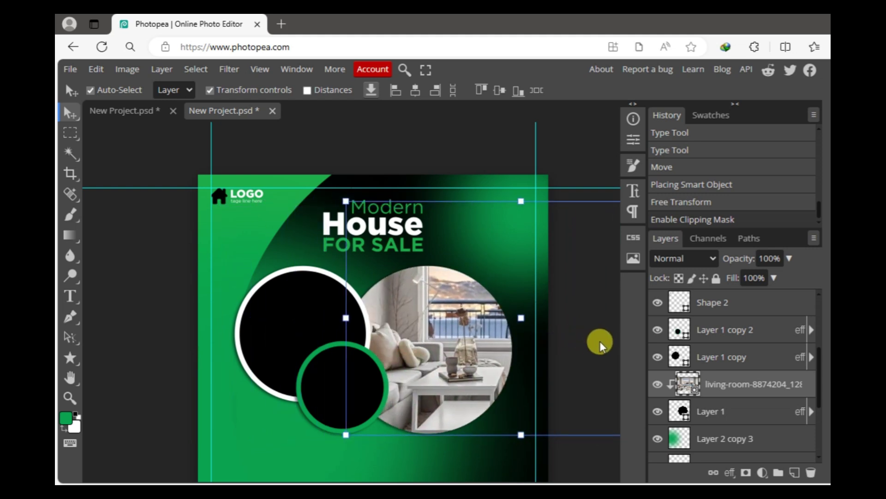
# Drag house-1836070_1920 from Explorer into the design above the left circle.
pyautogui.click(297, 317)
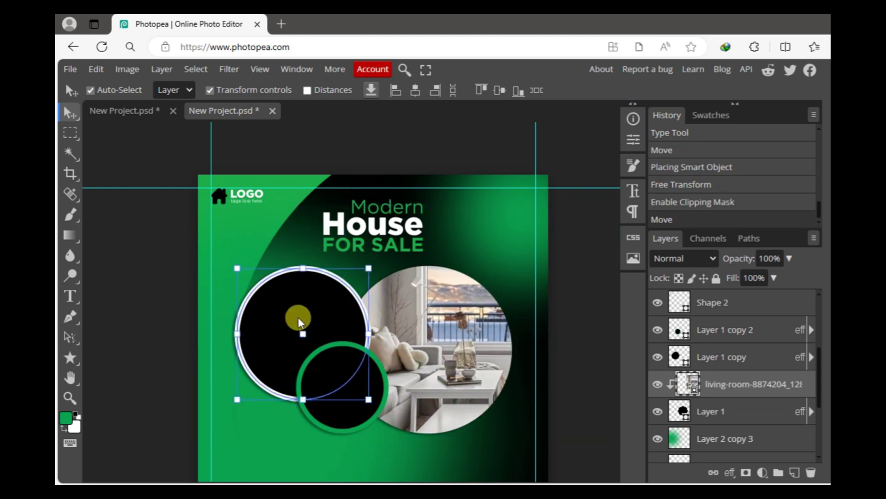
pyautogui.hotkey('alt', 'Tab')
pyautogui.moveTo(342, 117); pyautogui.dragTo(375, 386)
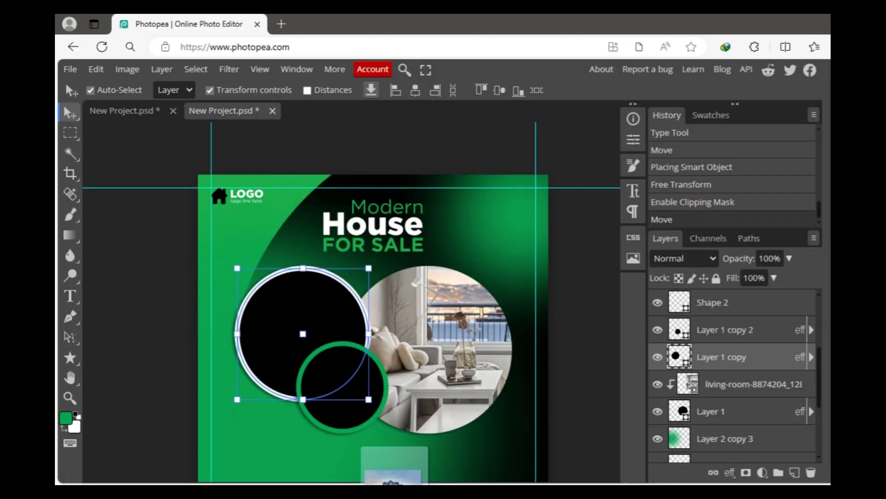
# Clip the house photo to the left circle, then scale and centre it to fill the circle.
pyautogui.rightClick(778, 364)
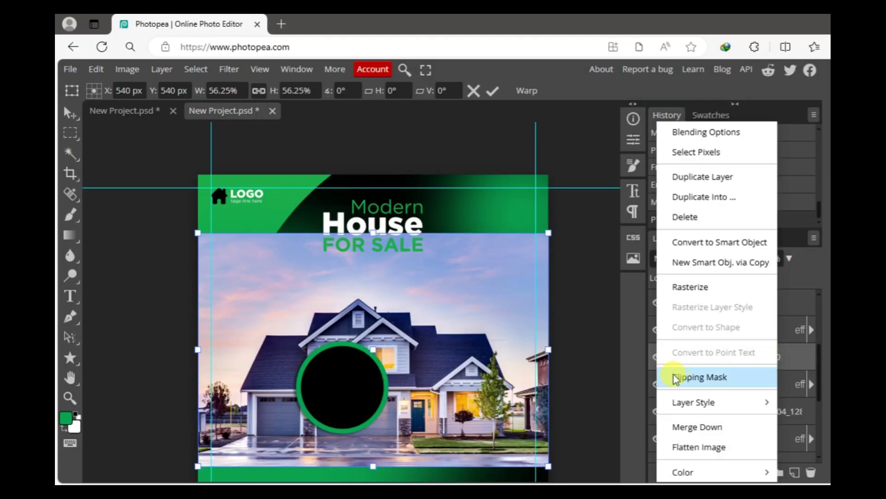
pyautogui.click(699, 377)
pyautogui.moveTo(415, 323); pyautogui.dragTo(366, 304)
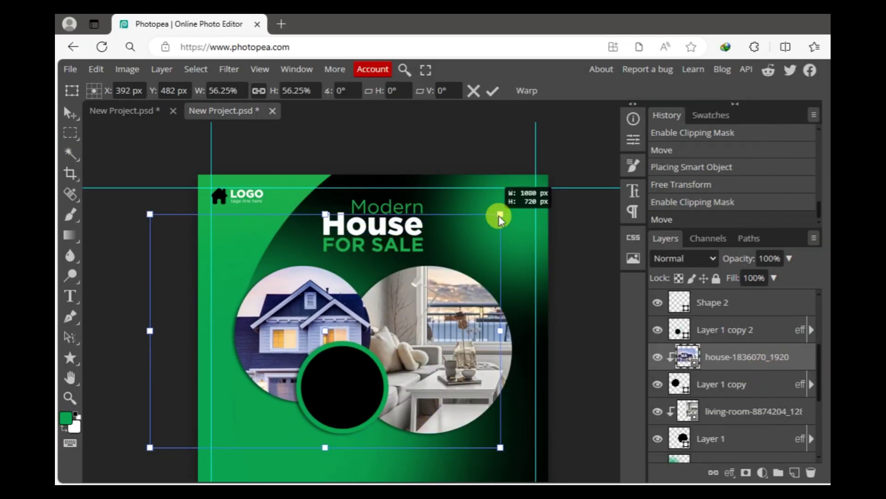
pyautogui.moveTo(501, 214)
pyautogui.mouseDown()
pyautogui.moveTo(387, 290)
pyautogui.moveTo(403, 278)
pyautogui.mouseUp()
pyautogui.moveTo(283, 311); pyautogui.dragTo(340, 296)
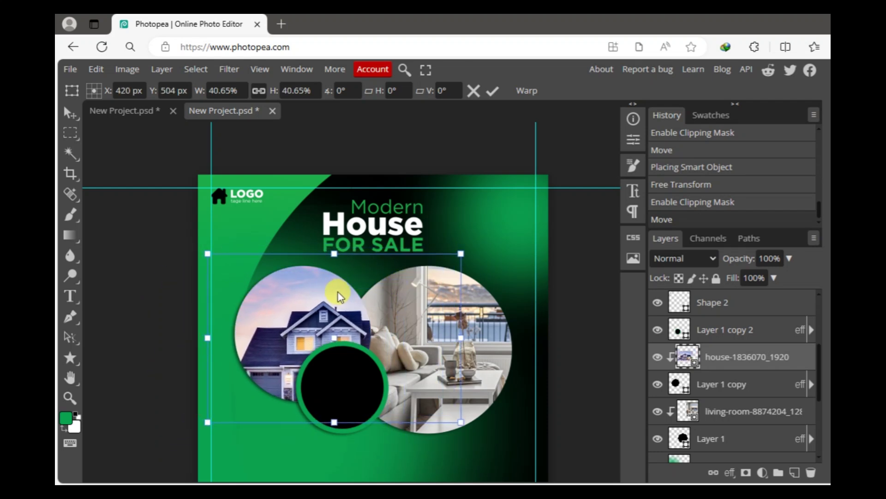
pyautogui.moveTo(333, 253); pyautogui.dragTo(332, 258)
pyautogui.moveTo(318, 318); pyautogui.dragTo(317, 312)
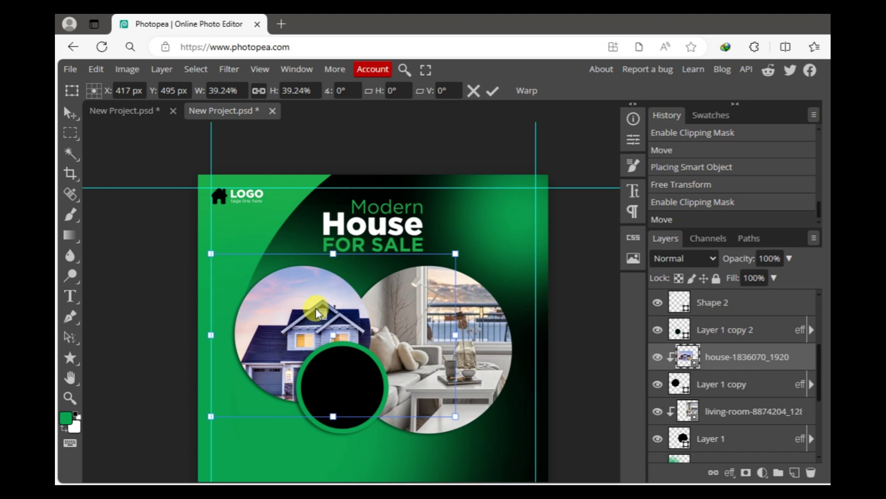
# Commit the house photo's fit and drag the modern interior photo into the design.
pyautogui.click(493, 91)
pyautogui.click(344, 386)
pyautogui.moveTo(482, 109)
pyautogui.mouseDown()
pyautogui.moveTo(394, 459)
pyautogui.moveTo(301, 412)
pyautogui.mouseUp()
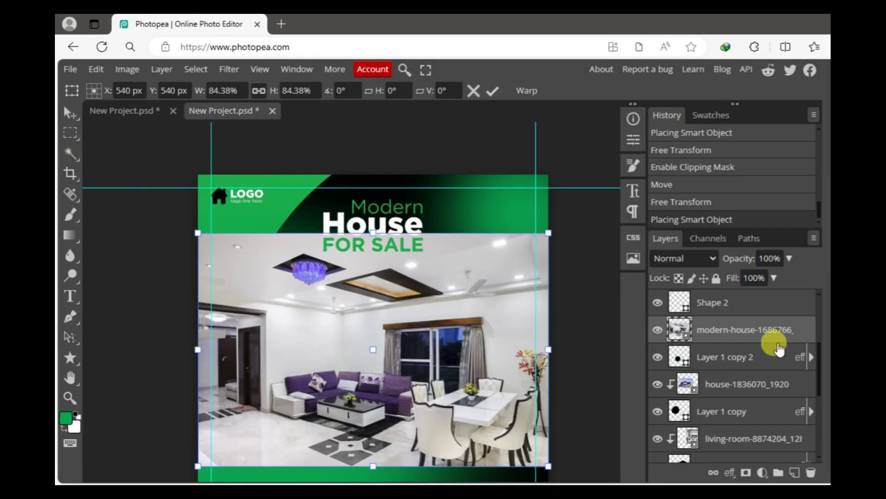
# Clip the modern interior photo to the small front circle and scale it down to fit.
pyautogui.rightClick(747, 329)
pyautogui.click(667, 379)
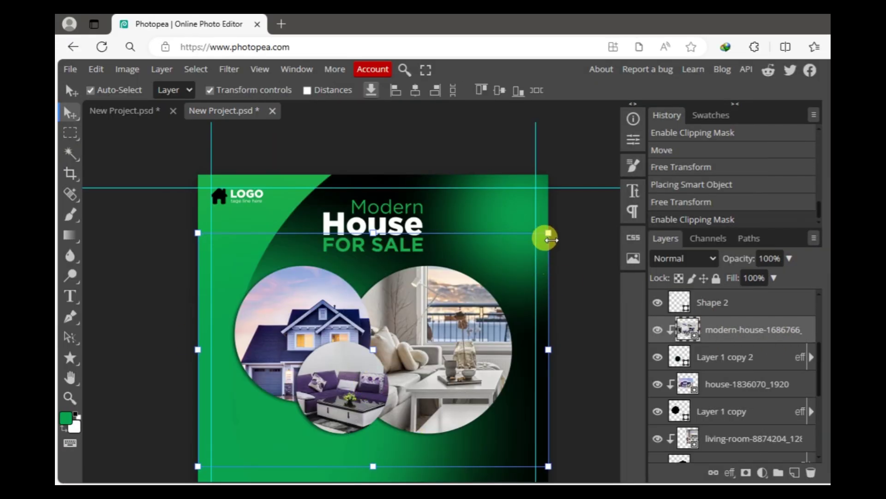
pyautogui.moveTo(548, 233)
pyautogui.mouseDown()
pyautogui.moveTo(347, 376)
pyautogui.moveTo(352, 361)
pyautogui.mouseUp()
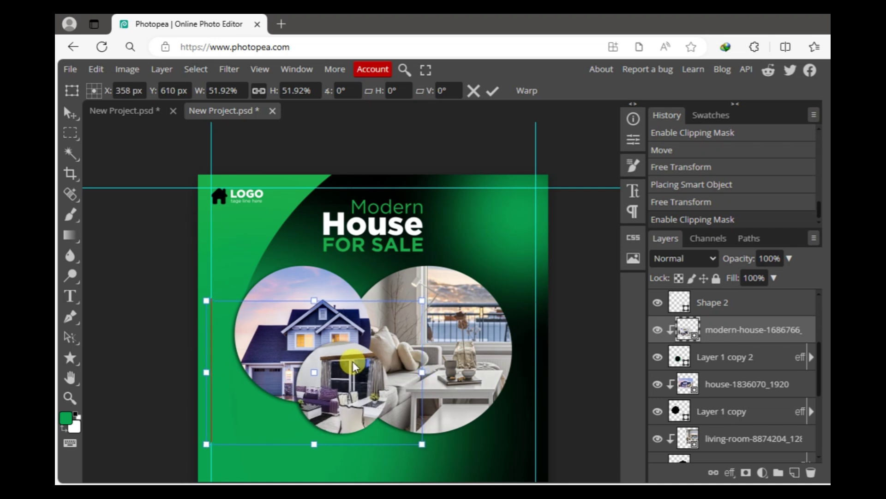
pyautogui.click(492, 91)
pyautogui.click(152, 310)
pyautogui.click(352, 153)
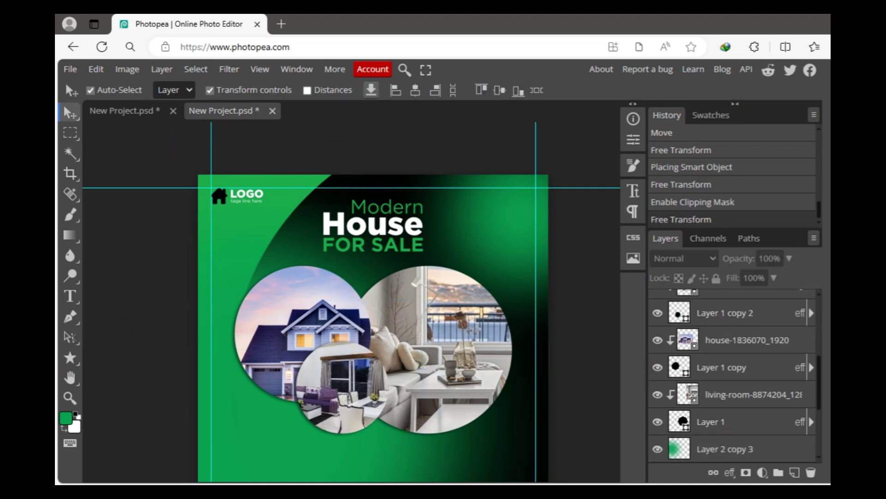
# Draw a rectangle below the left circle with 100 corner radii, making a pill.
pyautogui.click(70, 357)
pyautogui.click(123, 358)
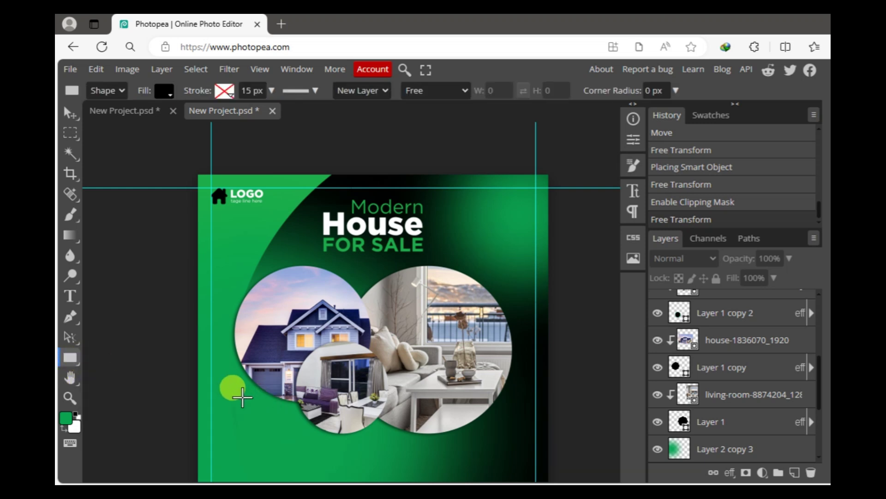
pyautogui.moveTo(240, 393); pyautogui.dragTo(339, 433)
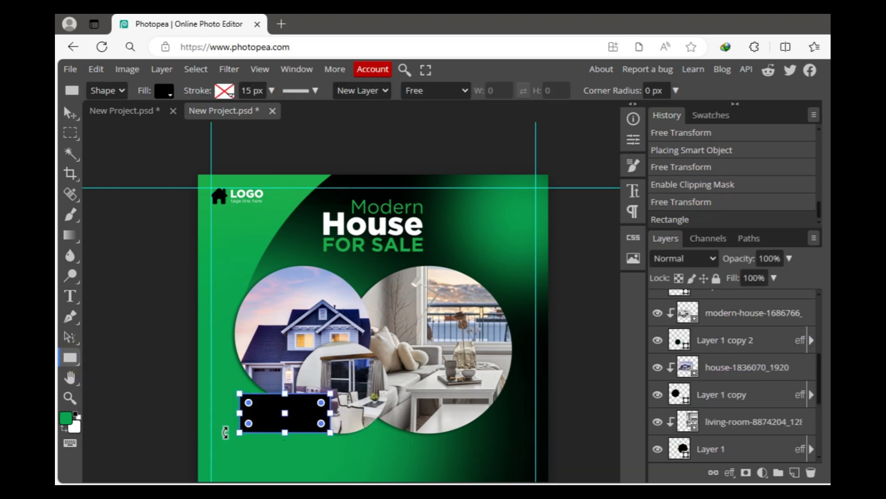
pyautogui.moveTo(248, 402); pyautogui.dragTo(258, 408)
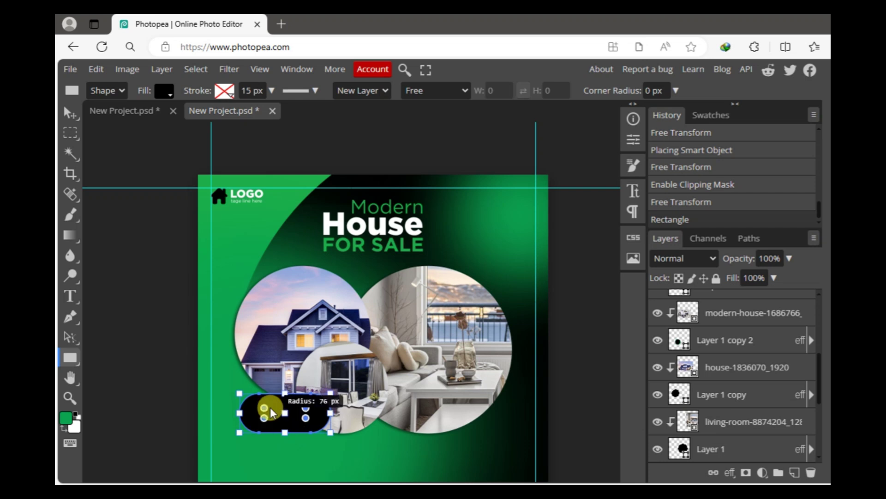
pyautogui.click(633, 139)
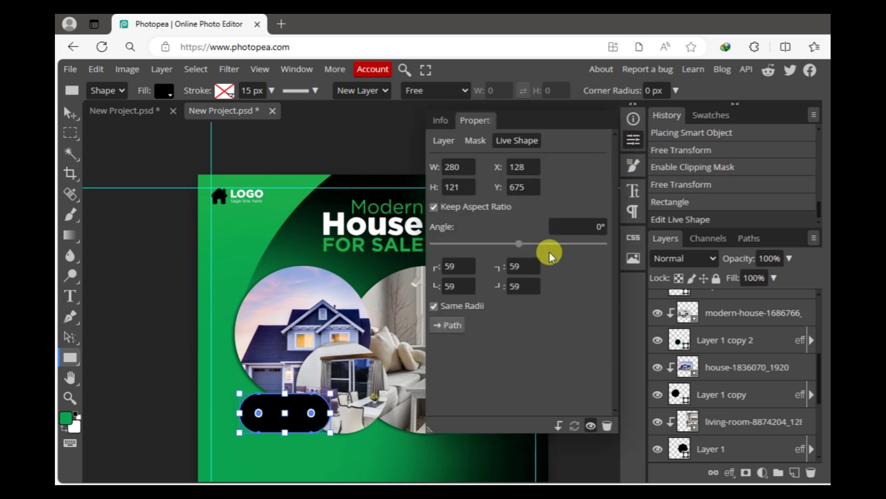
pyautogui.write('0')
pyautogui.press('Tab')
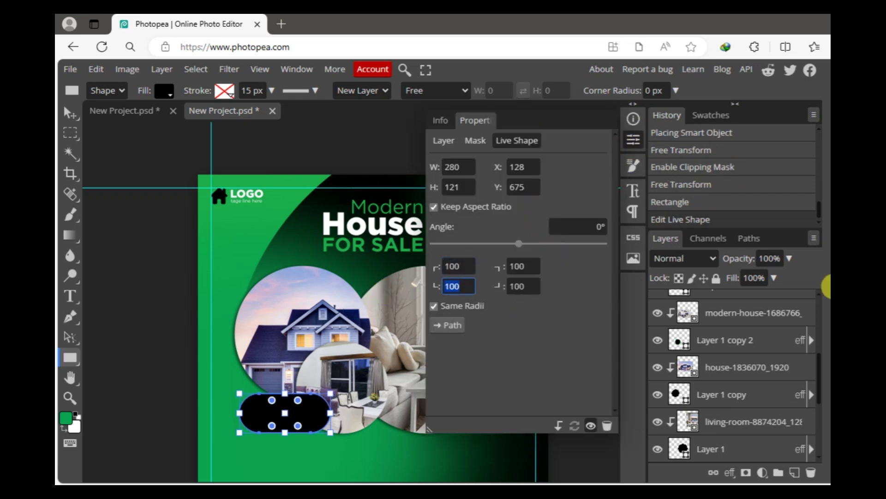
pyautogui.click(634, 139)
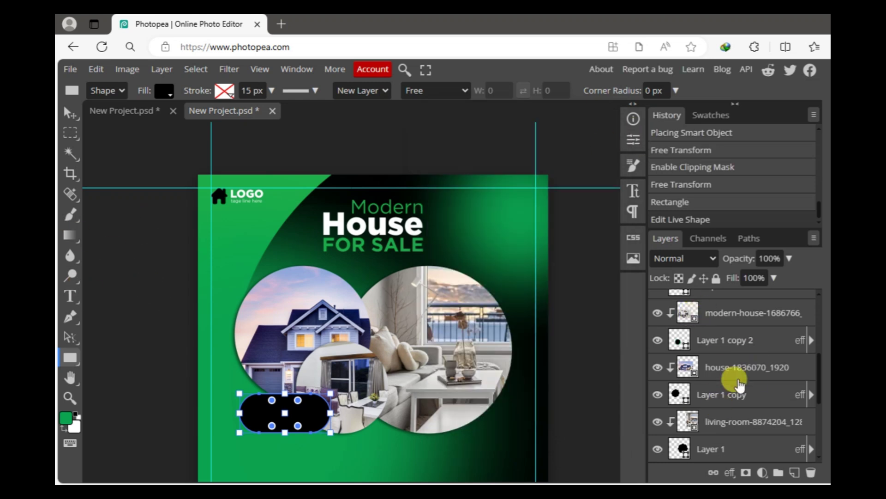
# Fill the pill white and add a Drop Shadow layer style.
pyautogui.scroll(5, 738, 383)
pyautogui.doubleClick(677, 301)
pyautogui.moveTo(674, 300); pyautogui.dragTo(575, 222)
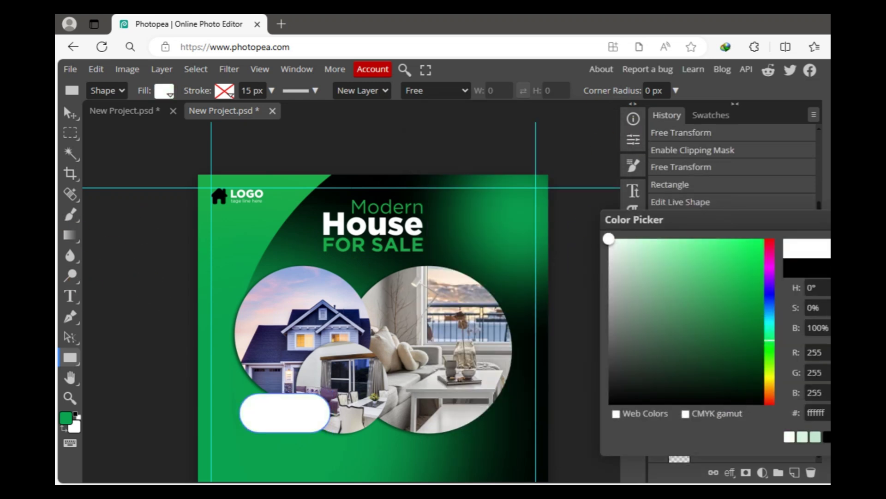
pyautogui.click(748, 442)
pyautogui.click(730, 472)
pyautogui.click(774, 432)
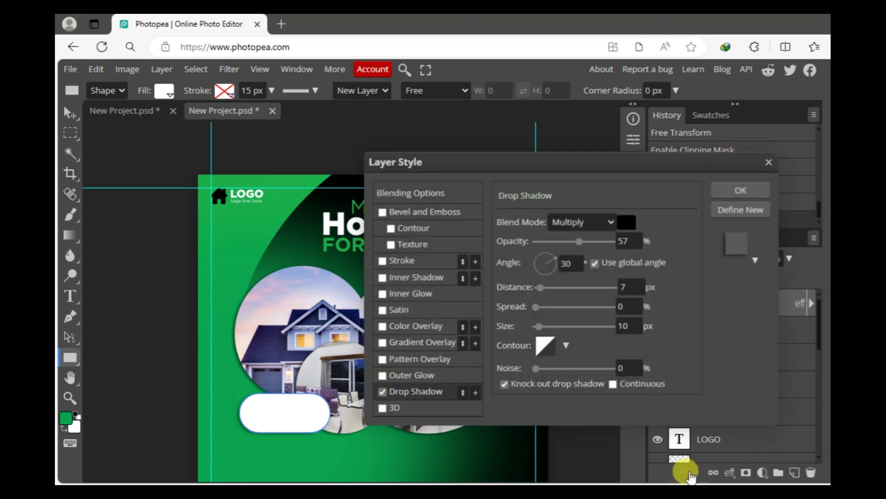
pyautogui.click(740, 190)
pyautogui.click(72, 112)
# Nudge the white pill into rough position below the house circle.
pyautogui.scroll(2, 150, 289)
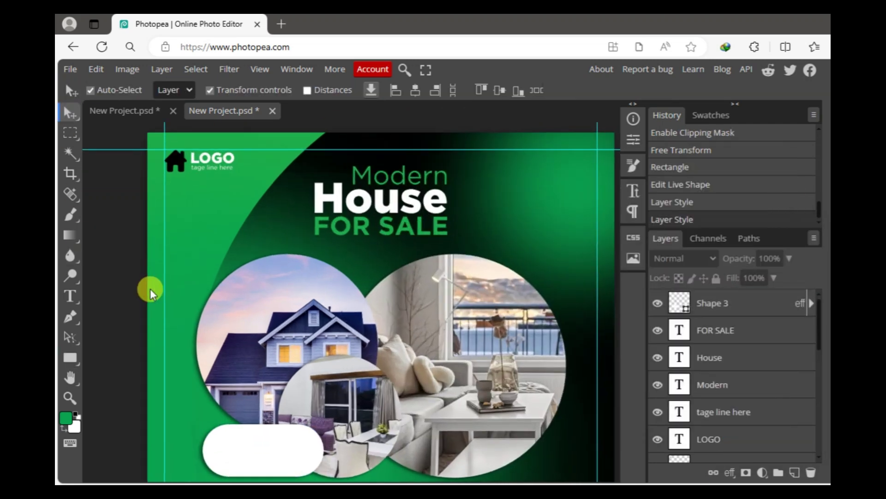
pyautogui.scroll(-3, 405, 237)
pyautogui.moveTo(267, 302); pyautogui.dragTo(264, 302)
pyautogui.click(198, 174)
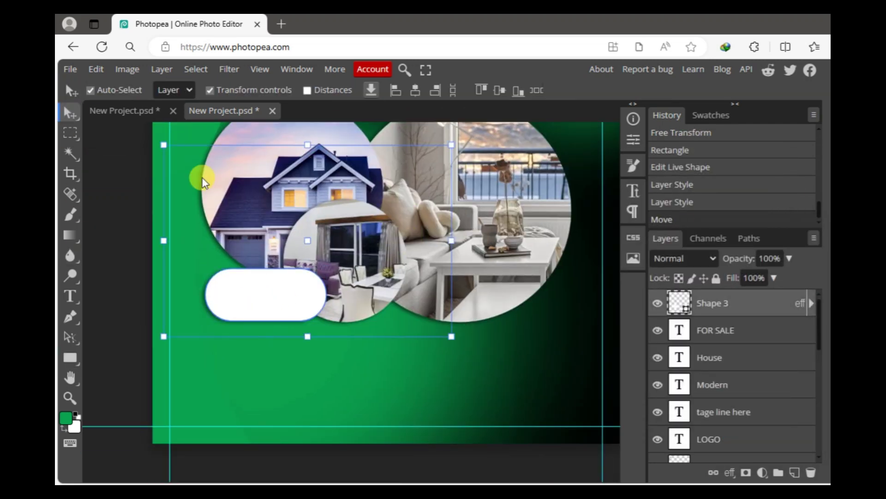
pyautogui.click(229, 278)
pyautogui.moveTo(229, 278); pyautogui.dragTo(256, 290)
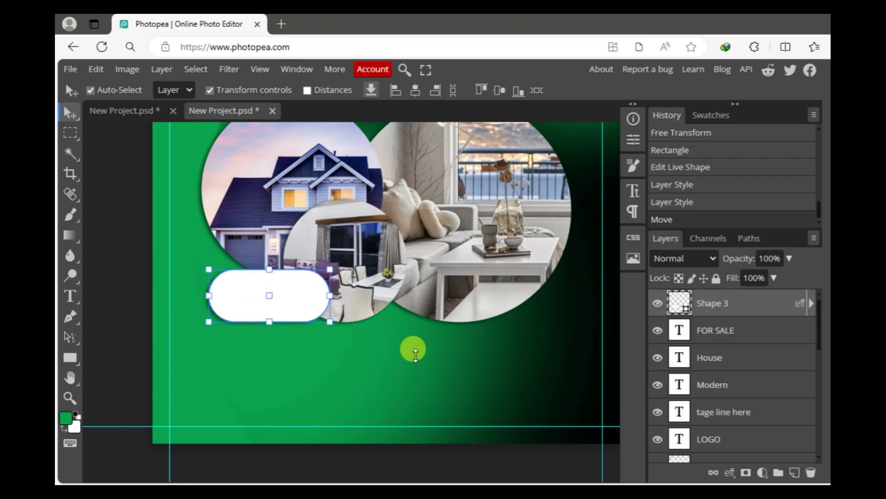
# Show rulers and align the pill's left edge to a vertical guide.
pyautogui.hotkey('ctrl', 'r')
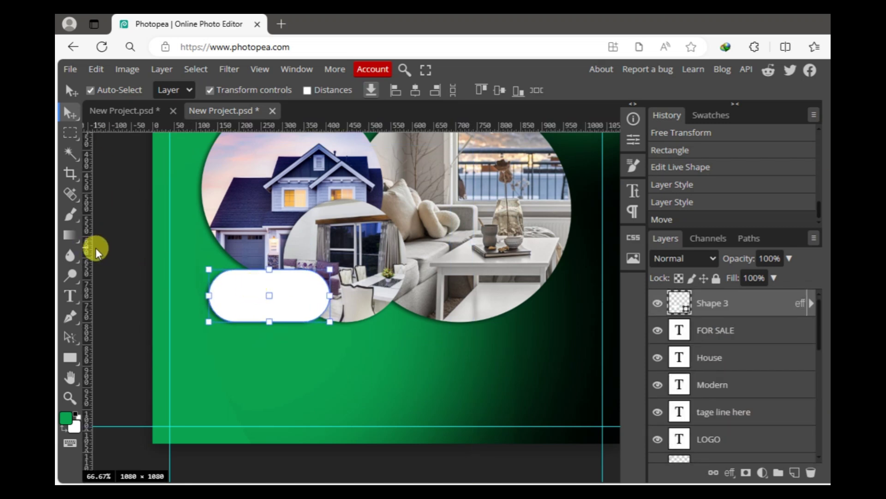
pyautogui.click(127, 304)
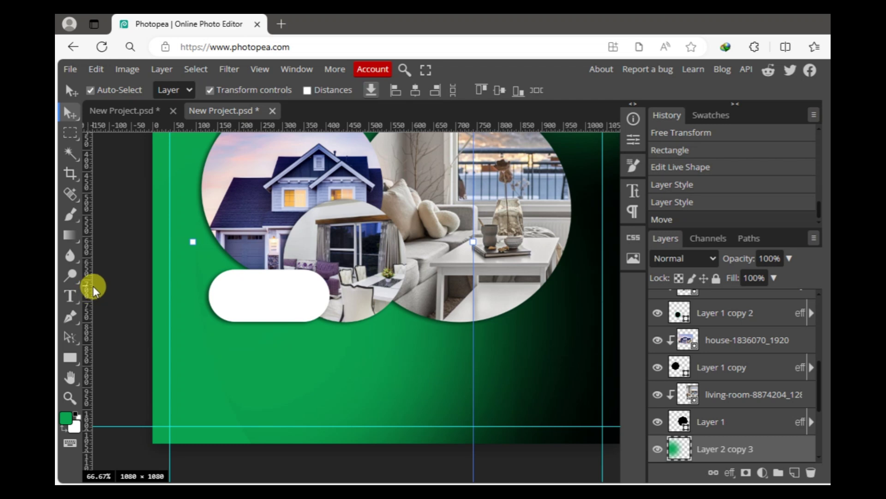
pyautogui.moveTo(92, 286); pyautogui.dragTo(218, 295)
pyautogui.moveTo(194, 356); pyautogui.dragTo(183, 266)
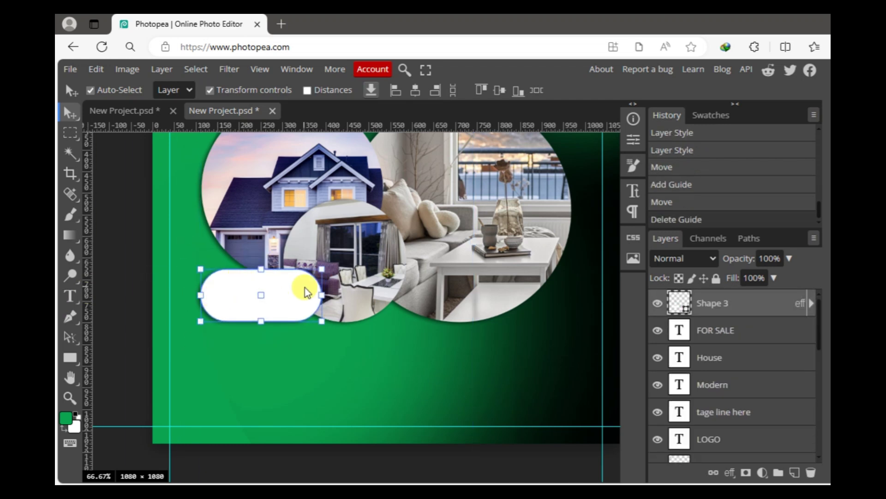
pyautogui.moveTo(283, 296); pyautogui.dragTo(284, 292)
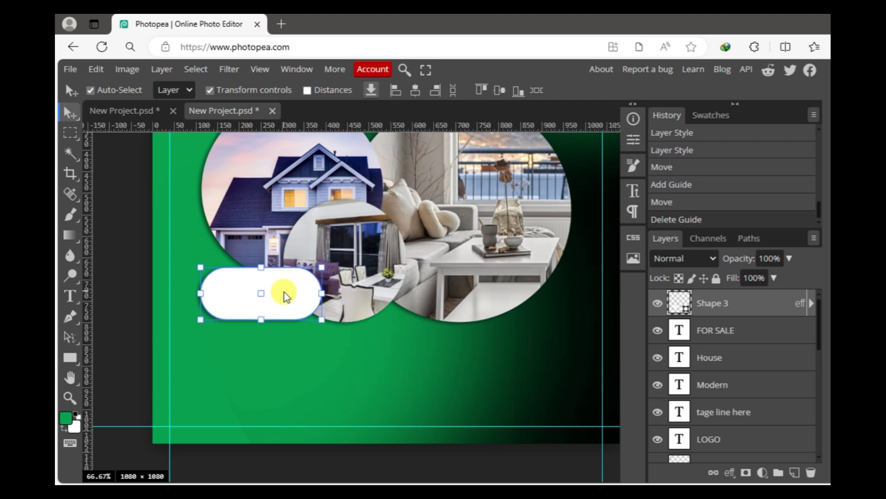
# Snap the pill to a horizontal guide, then remove the guide.
pyautogui.moveTo(350, 126); pyautogui.dragTo(345, 322)
pyautogui.moveTo(283, 300); pyautogui.dragTo(284, 298)
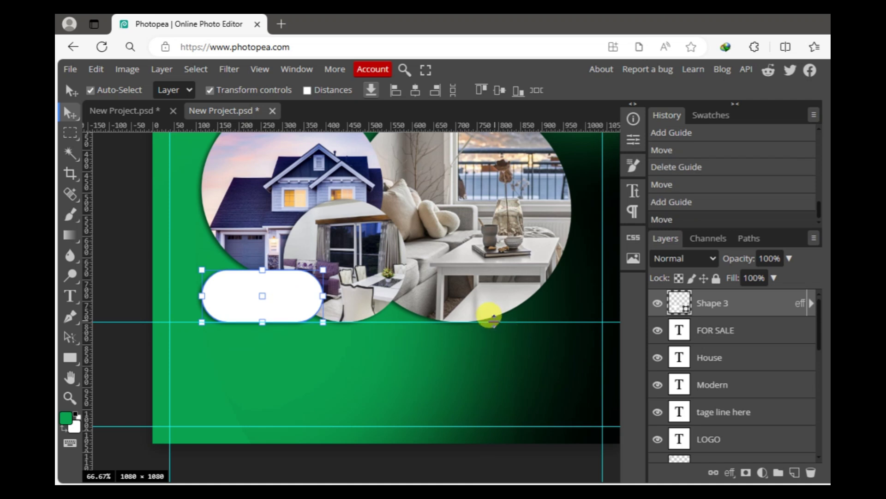
pyautogui.moveTo(483, 322); pyautogui.dragTo(539, 21)
pyautogui.click(113, 272)
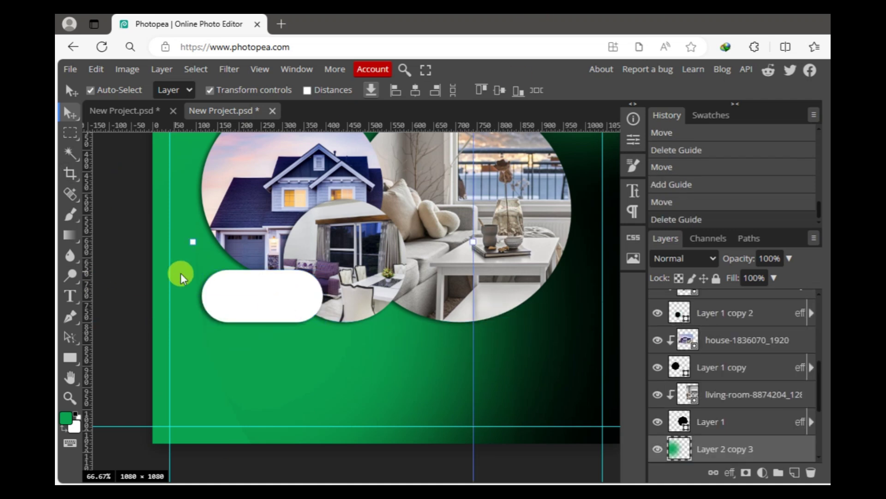
pyautogui.click(269, 284)
# Add a 'started at' text layer inside the white pill.
pyautogui.click(70, 295)
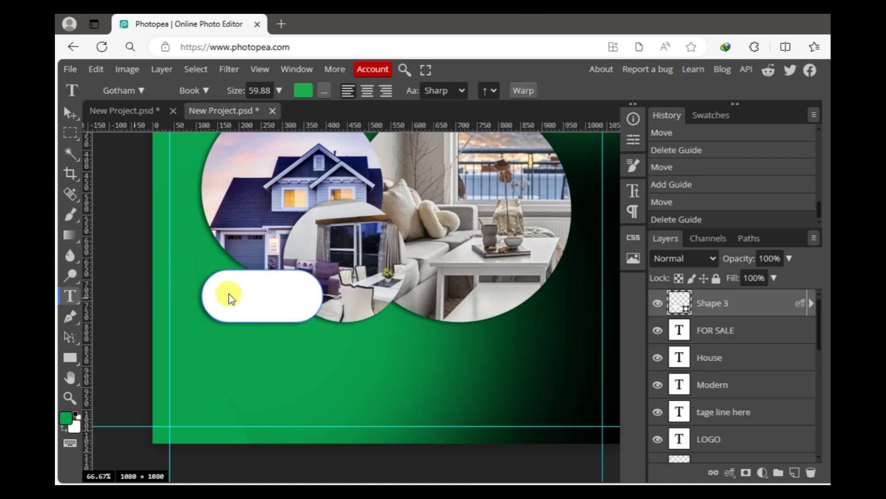
pyautogui.click(230, 298)
pyautogui.click(69, 112)
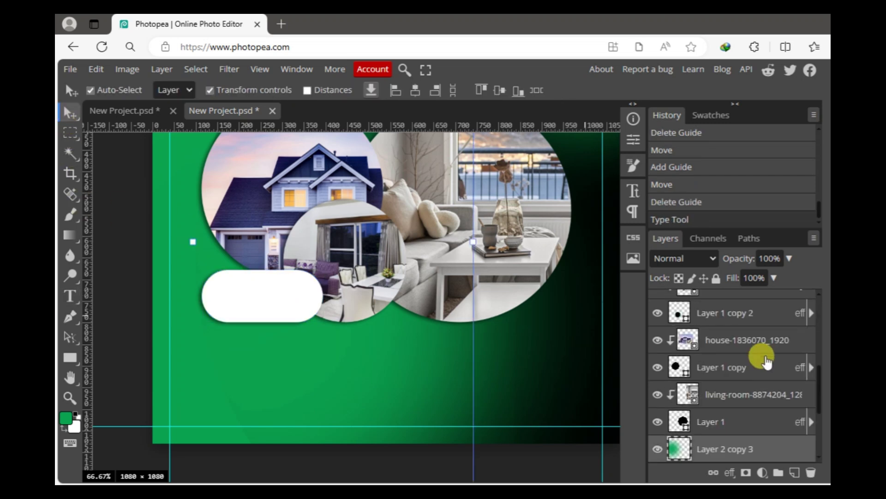
pyautogui.click(307, 290)
pyautogui.click(794, 472)
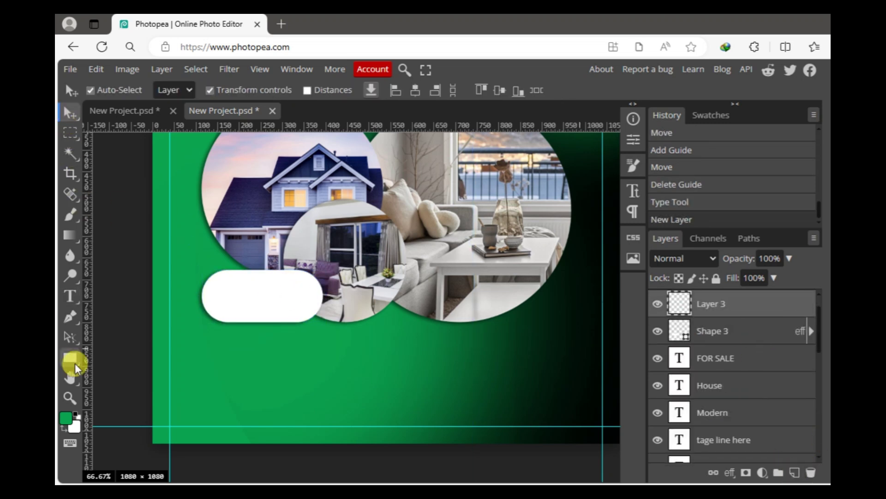
pyautogui.click(69, 296)
pyautogui.click(264, 298)
pyautogui.write('started at')
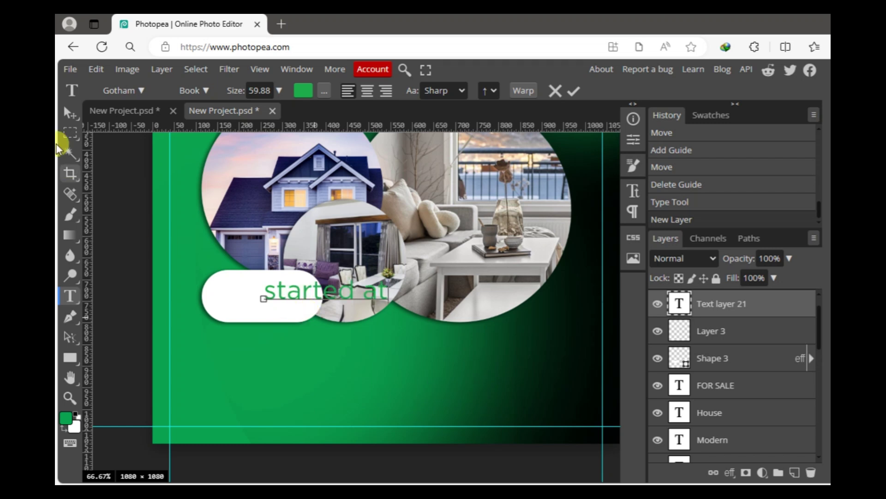
pyautogui.click(69, 112)
# Move the text into the pill and capitalise it to 'Started At'.
pyautogui.click(633, 191)
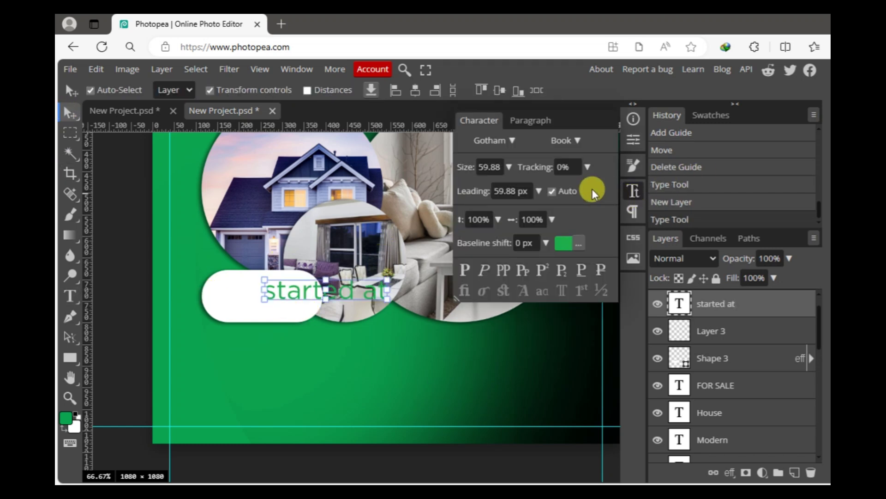
pyautogui.click(172, 237)
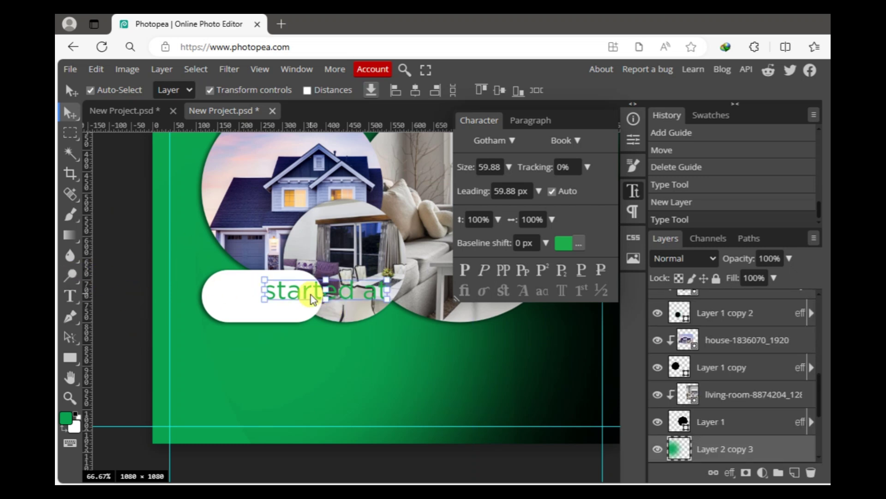
pyautogui.moveTo(309, 295); pyautogui.dragTo(258, 300)
pyautogui.doubleClick(234, 306)
pyautogui.press('BackSpace')
pyautogui.write('S')
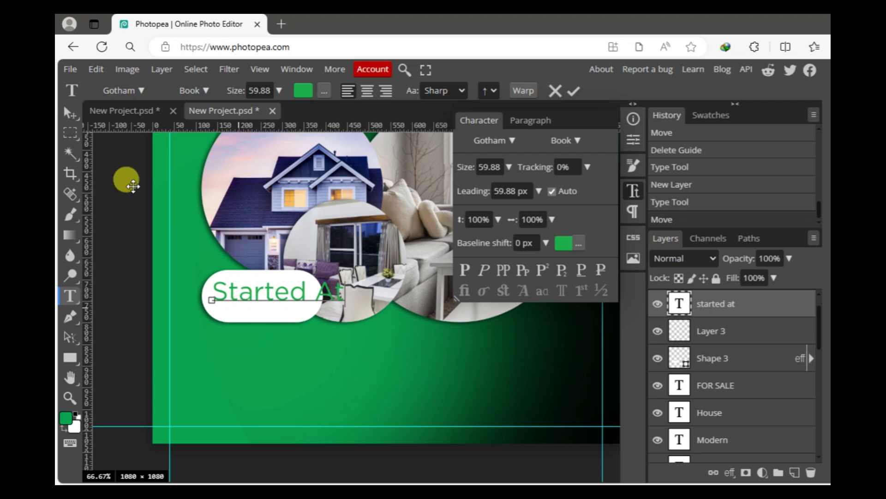
pyautogui.click(70, 113)
# Shrink 'Started At' to fit the pill and colour it black.
pyautogui.moveTo(340, 299); pyautogui.dragTo(298, 294)
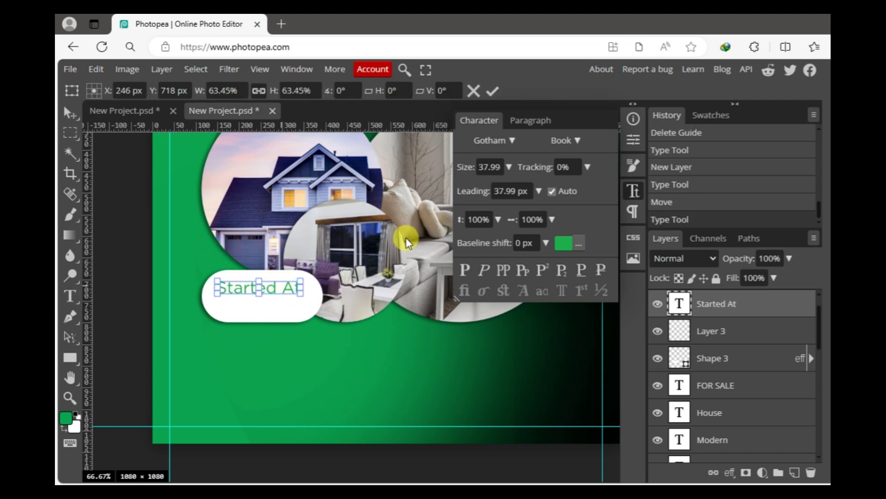
pyautogui.click(492, 91)
pyautogui.click(564, 242)
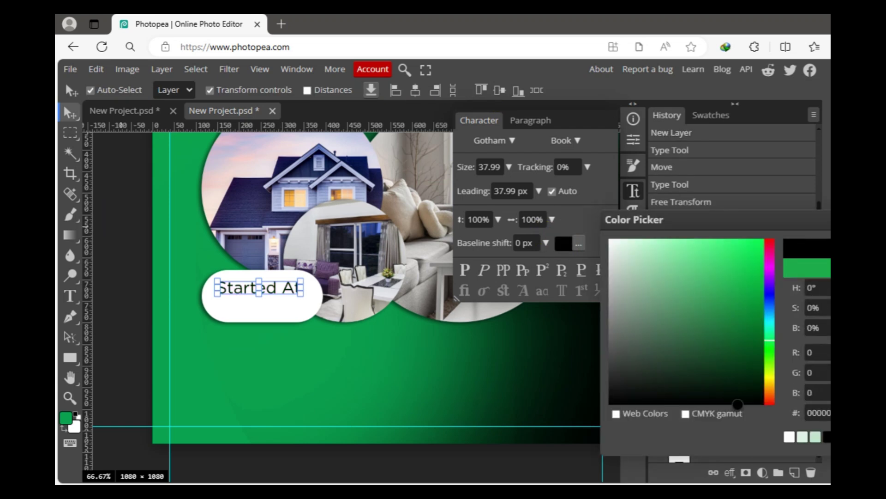
pyautogui.click(562, 225)
pyautogui.click(192, 239)
# Add the price text '$35,0000' inside the white pill.
pyautogui.click(70, 296)
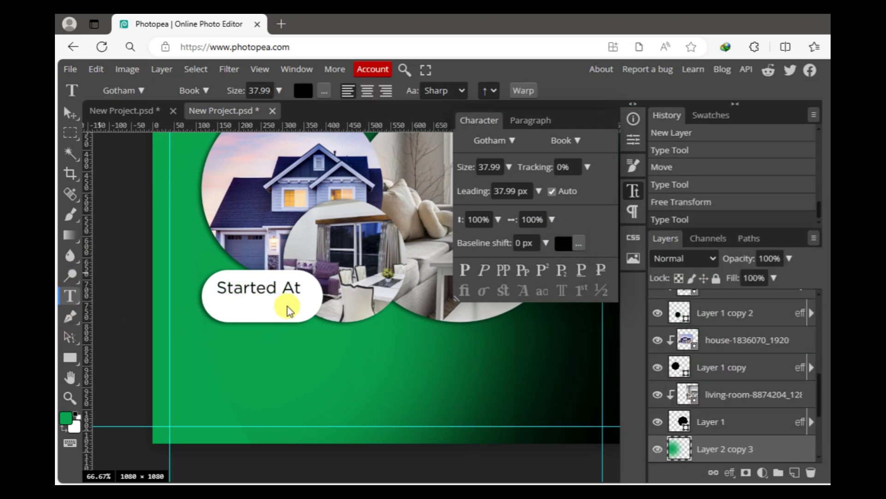
pyautogui.click(287, 307)
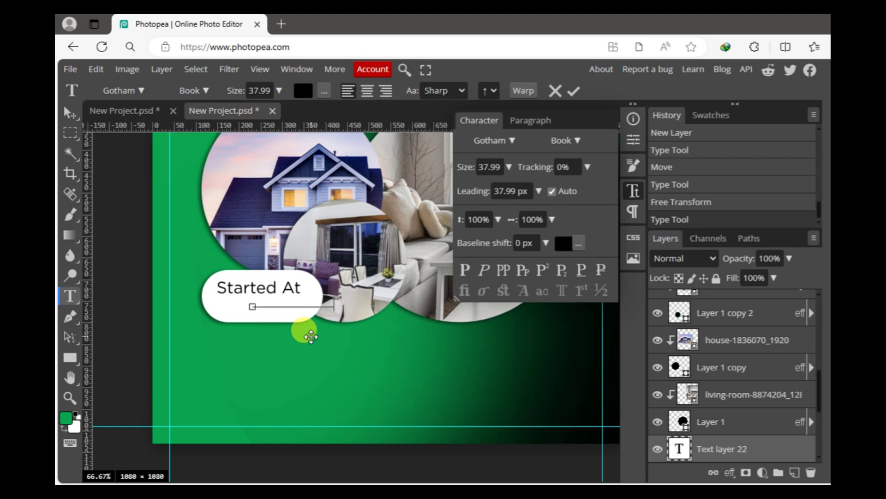
pyautogui.click(69, 112)
# Colour the price with the sampled background green and place it under 'Started At'.
pyautogui.hotkey('ctrl', 'shift', ']')
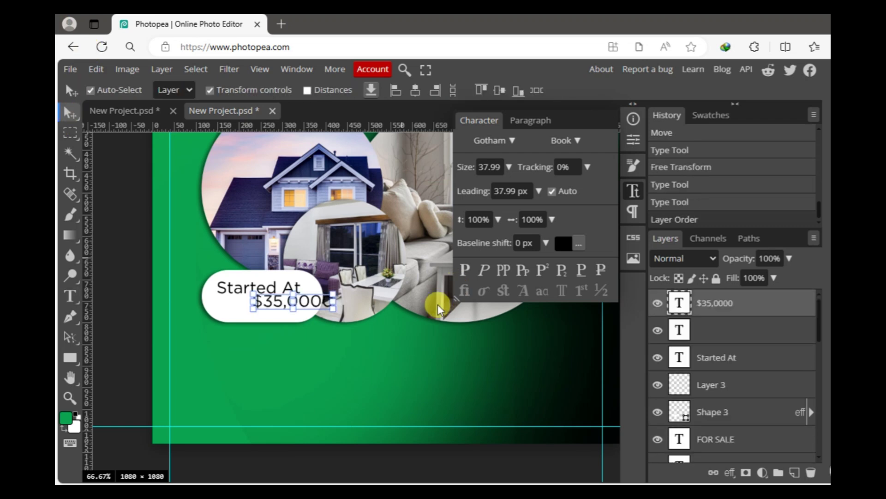
pyautogui.click(557, 246)
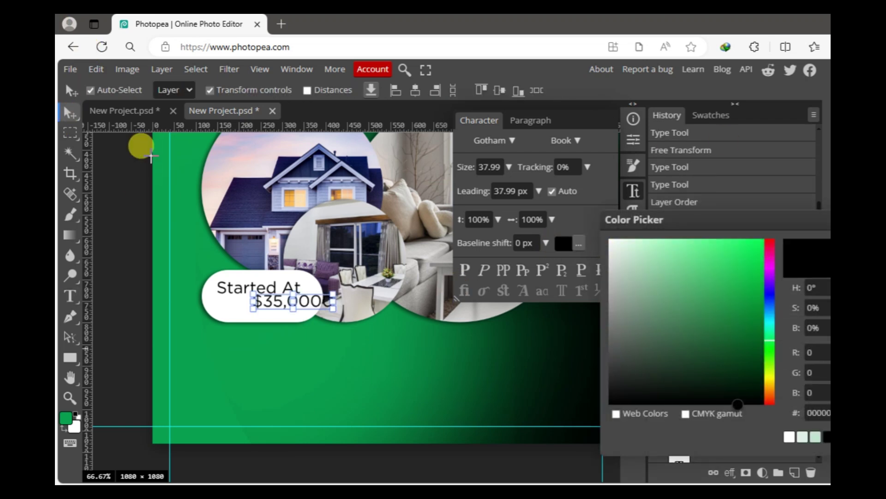
pyautogui.click(159, 144)
pyautogui.press('Return')
pyautogui.moveTo(286, 301); pyautogui.dragTo(251, 317)
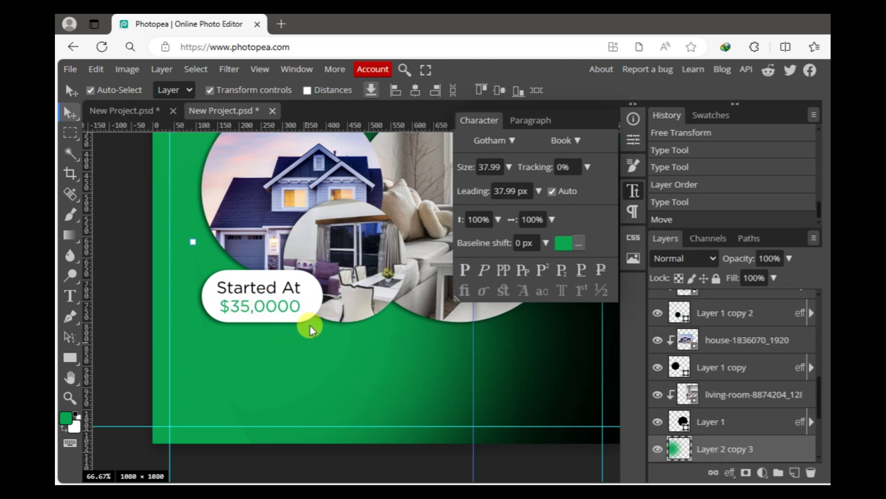
# Set the price to Gotham Black weight and enlarge it slightly.
pyautogui.click(280, 312)
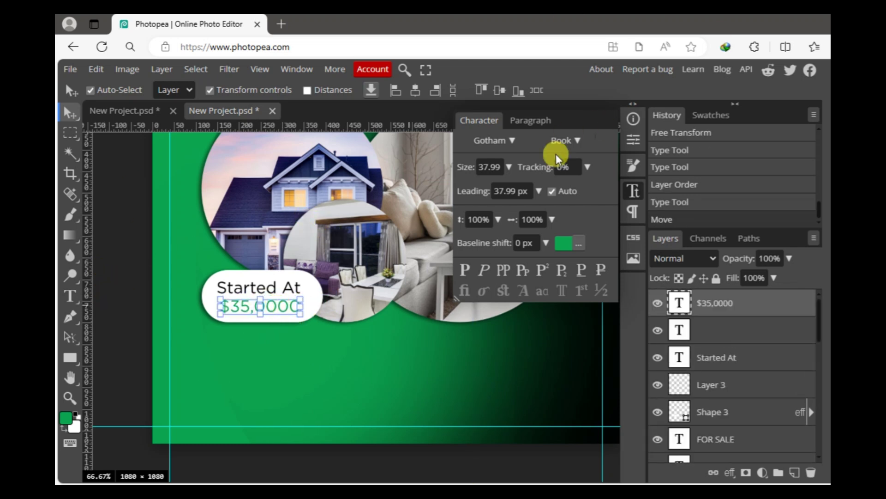
pyautogui.click(573, 141)
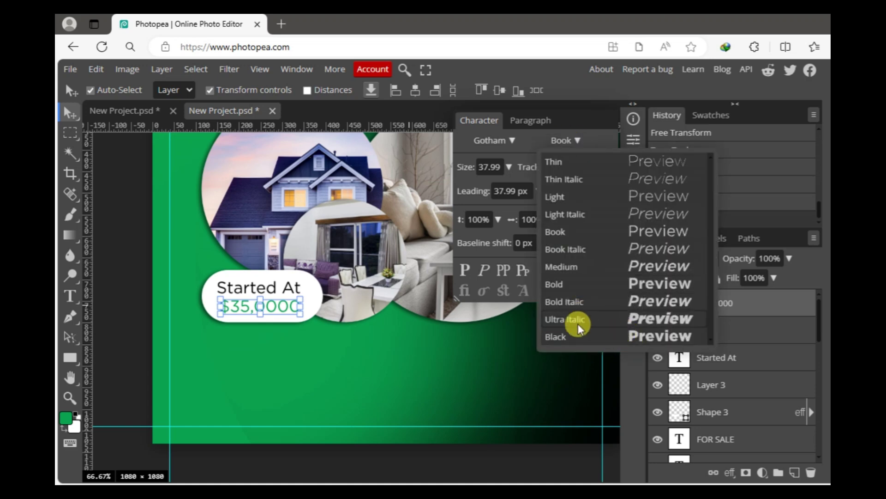
pyautogui.click(575, 336)
pyautogui.scroll(2, 284, 314)
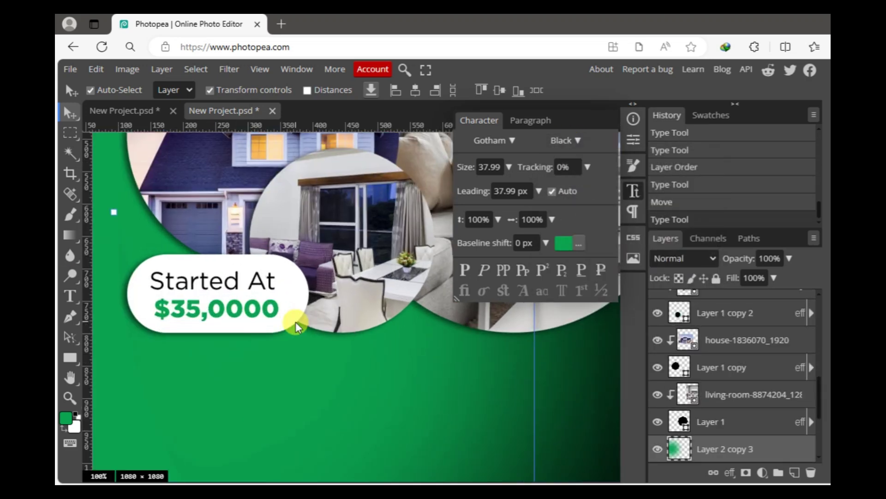
pyautogui.moveTo(280, 296); pyautogui.dragTo(288, 298)
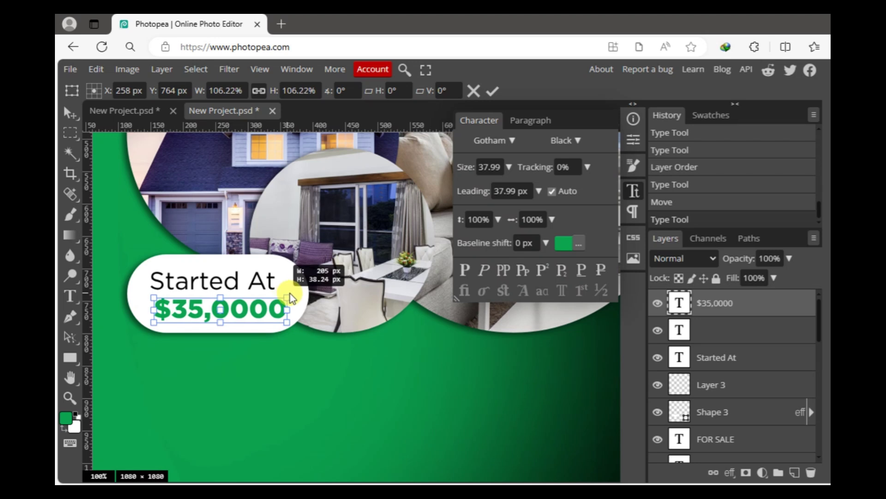
pyautogui.click(492, 90)
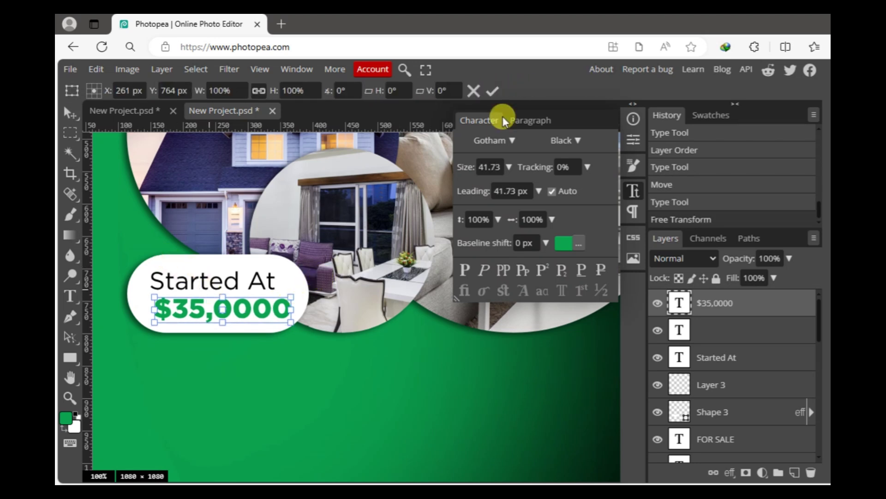
pyautogui.click(492, 91)
pyautogui.click(496, 406)
# Centre 'Started At' and the price horizontally within the pill.
pyautogui.hotkey('ctrl', '-')
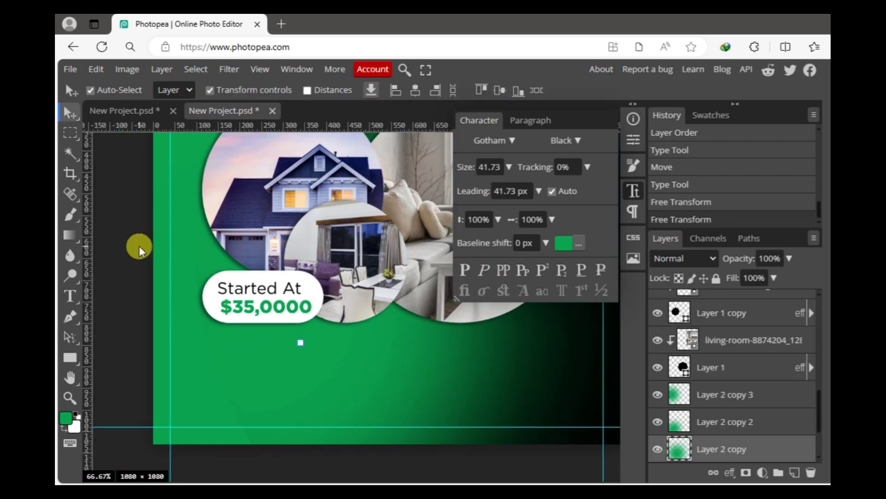
pyautogui.click(262, 288)
pyautogui.moveTo(261, 288); pyautogui.dragTo(265, 288)
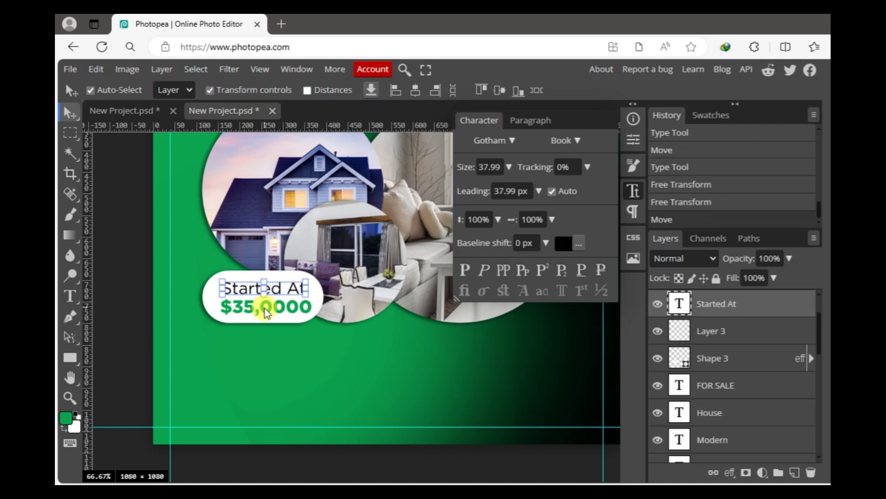
pyautogui.click(492, 90)
pyautogui.scroll(2, 737, 412)
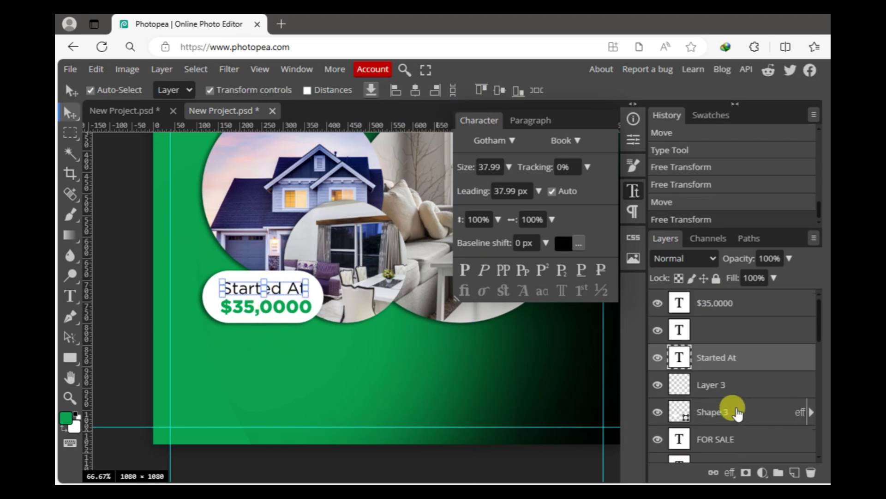
pyautogui.keyDown('ctrl'); pyautogui.click(713, 303); pyautogui.keyUp('ctrl')
pyautogui.click(415, 90)
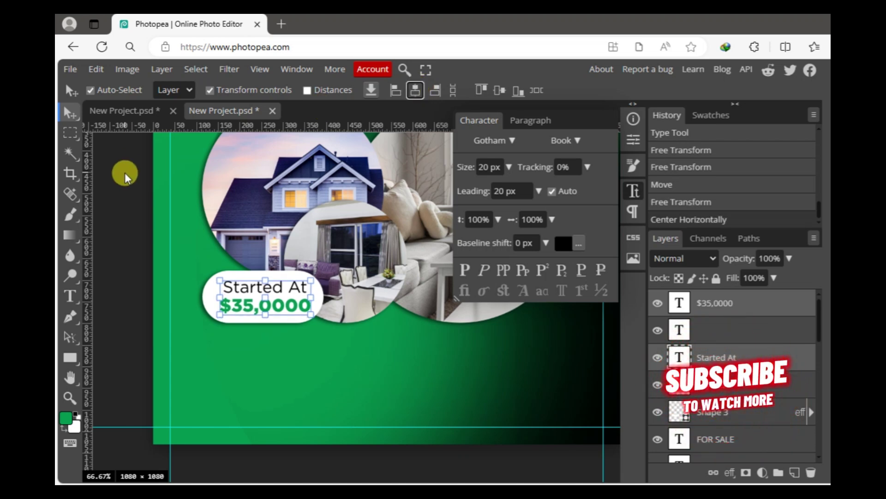
pyautogui.click(283, 383)
# Zoom out, hide the character settings, and bring the post's top into view.
pyautogui.hotkey('ctrl', '-')
pyautogui.click(634, 192)
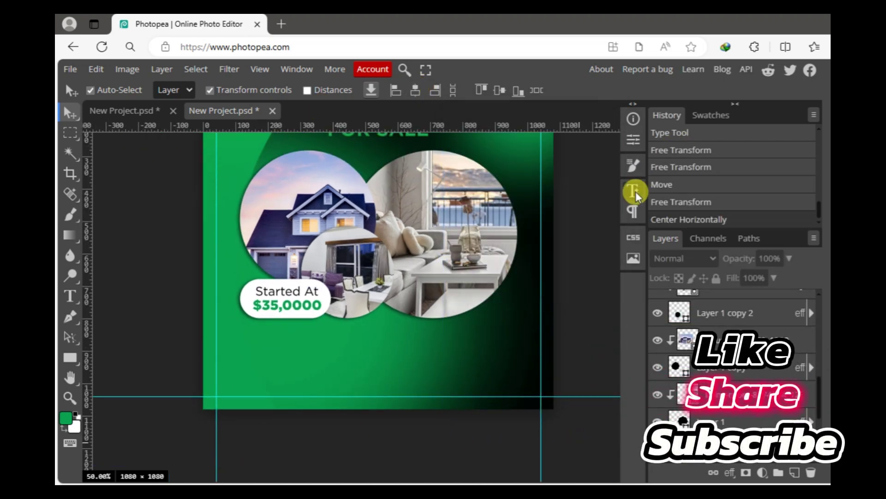
pyautogui.moveTo(416, 226)
pyautogui.mouseDown()
pyautogui.moveTo(387, 290)
pyautogui.moveTo(374, 280)
pyautogui.mouseUp()
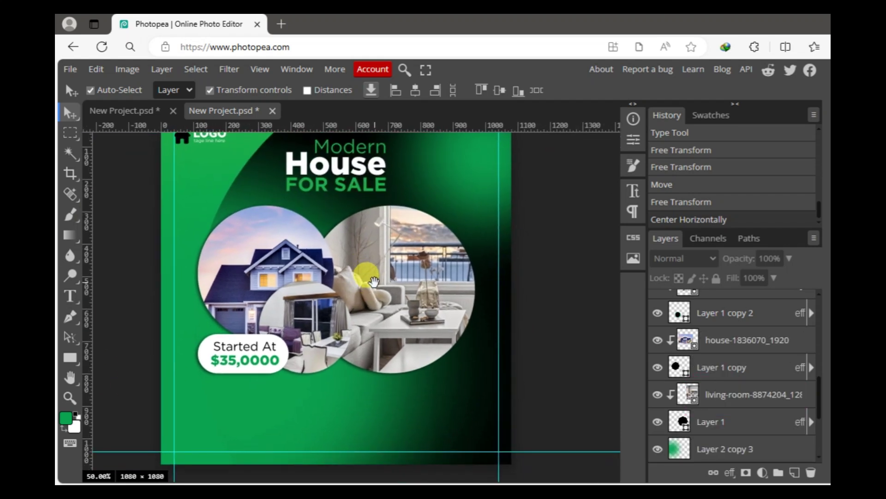
# Draw a rectangle below the right photo circle and round its corners into a pill.
pyautogui.click(70, 359)
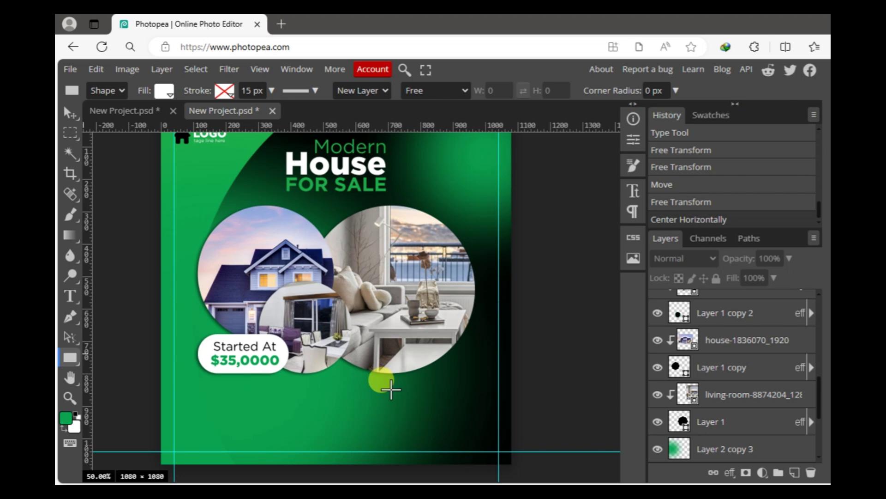
pyautogui.moveTo(393, 386); pyautogui.dragTo(475, 407)
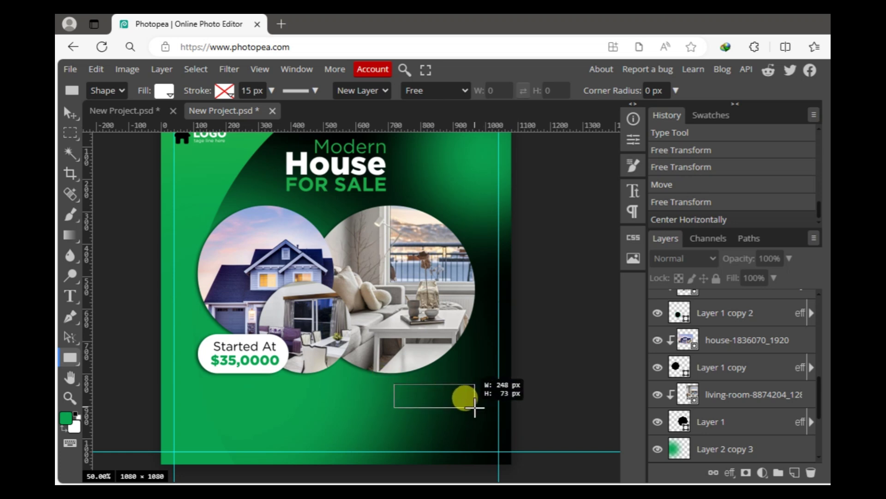
pyautogui.click(634, 139)
pyautogui.click(467, 270)
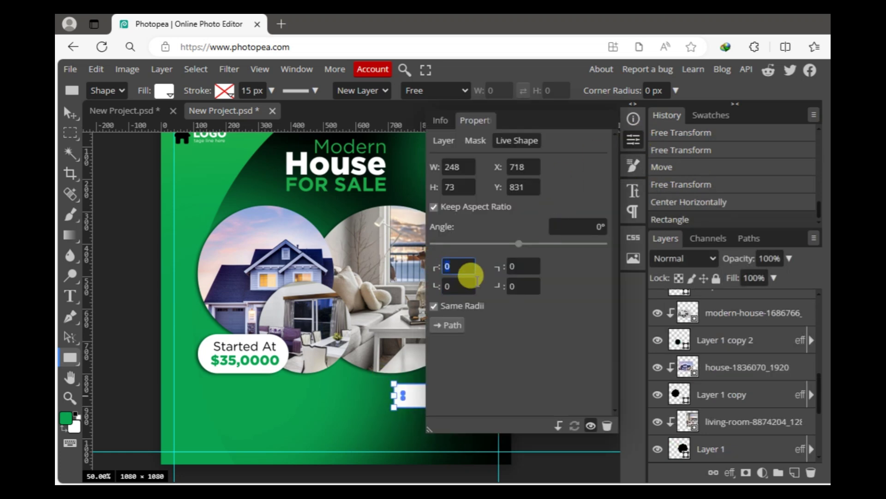
pyautogui.write('10')
pyautogui.press('Tab')
pyautogui.click(634, 140)
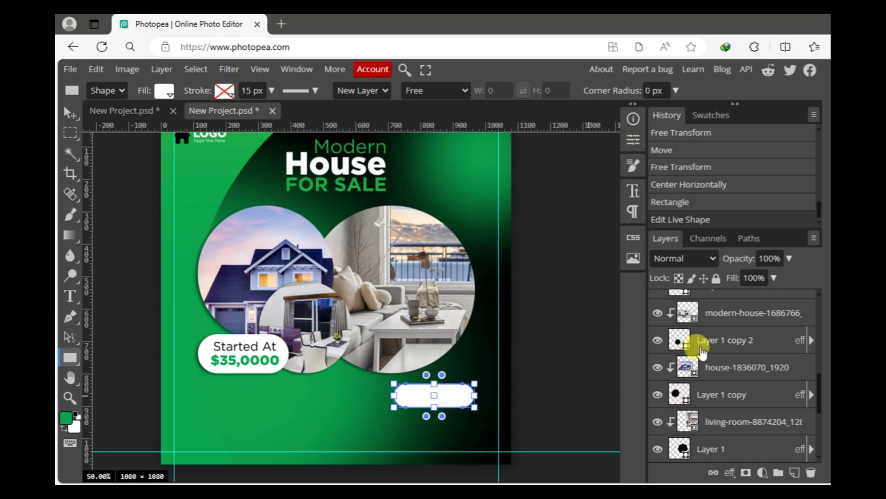
# Fill the button with bright green sampled from the design.
pyautogui.scroll(5, 739, 389)
pyautogui.doubleClick(680, 303)
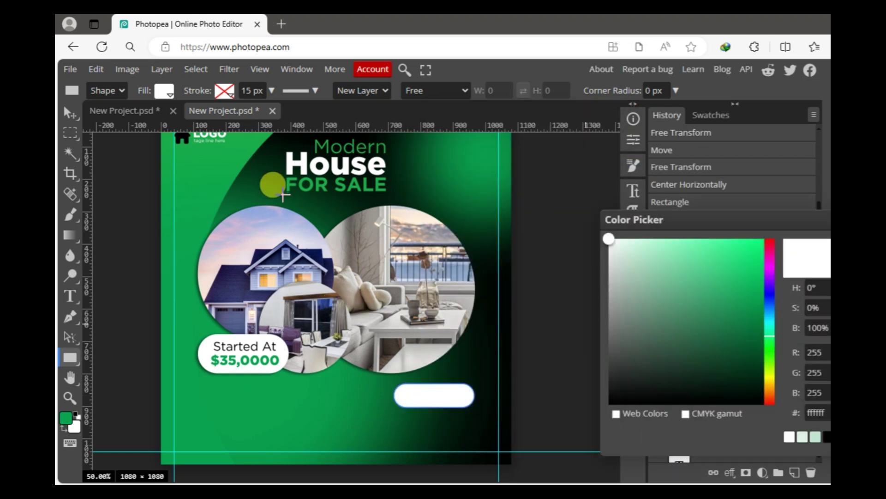
pyautogui.click(319, 184)
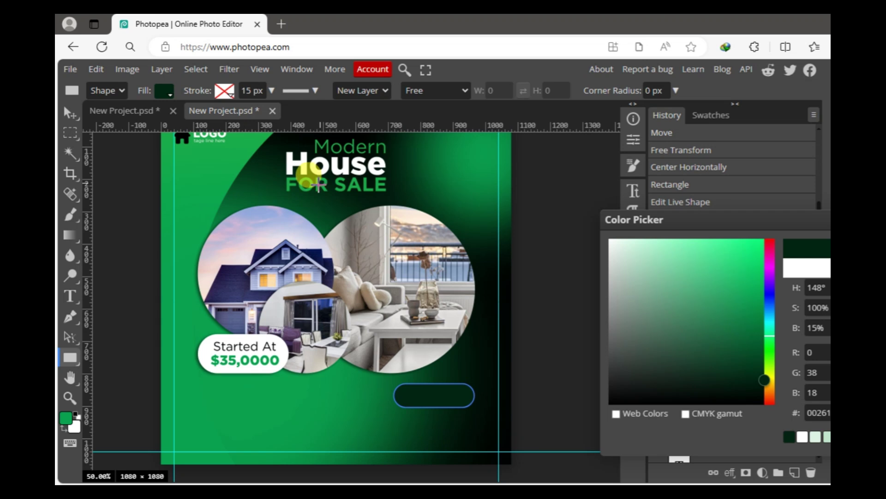
pyautogui.click(314, 184)
pyautogui.press('Return')
pyautogui.press('v')
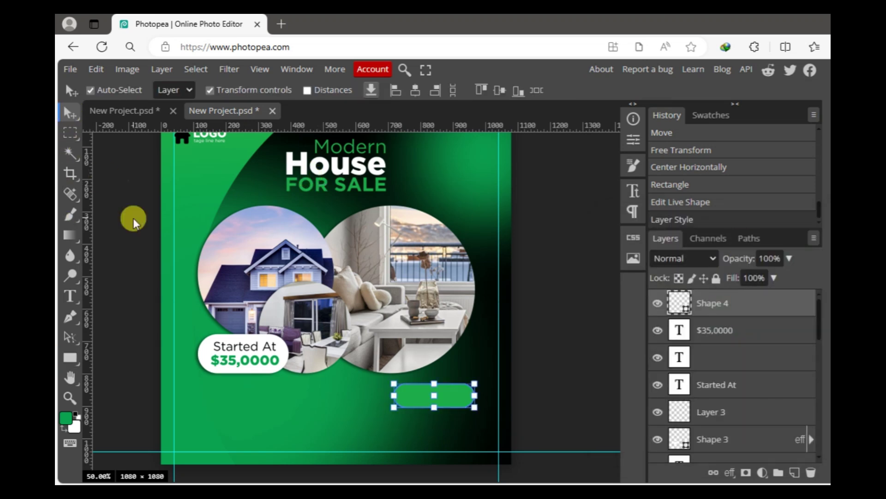
pyautogui.click(132, 218)
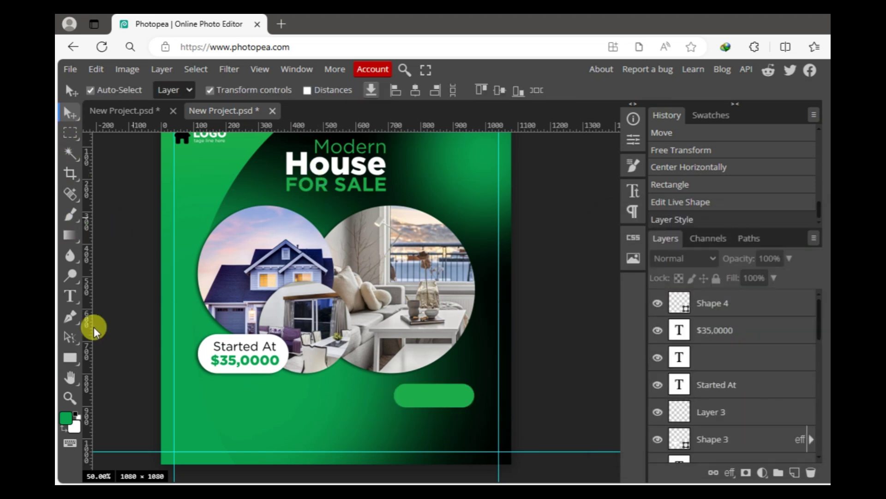
# Type a BOOK NOW label on the green button and set its font to Gotham.
pyautogui.click(70, 297)
pyautogui.click(737, 302)
pyautogui.click(794, 472)
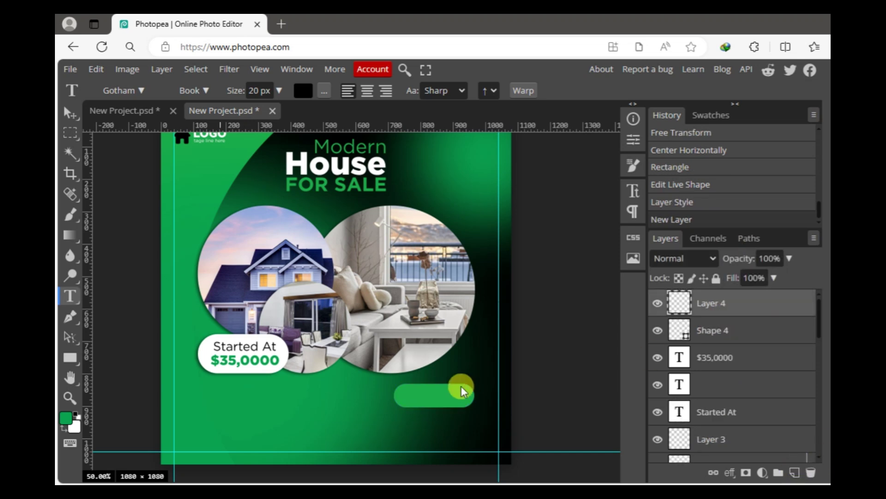
pyautogui.click(452, 395)
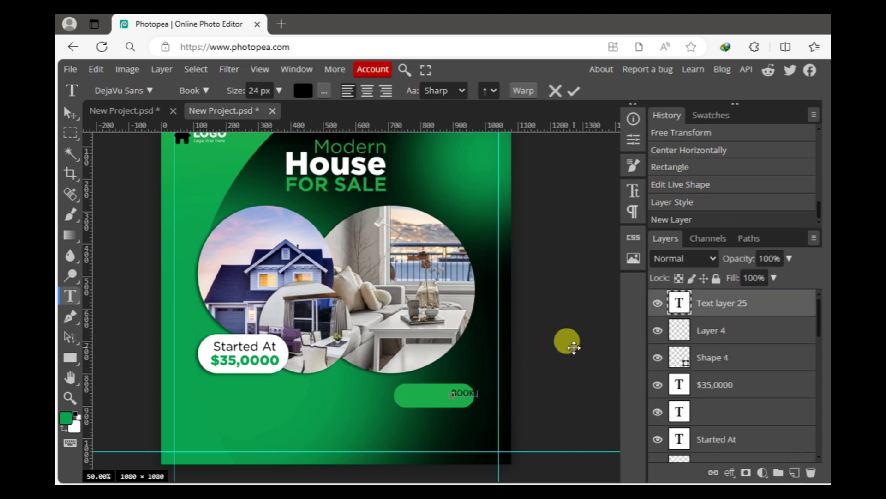
pyautogui.hotkey('ctrl', 'a')
pyautogui.click(633, 190)
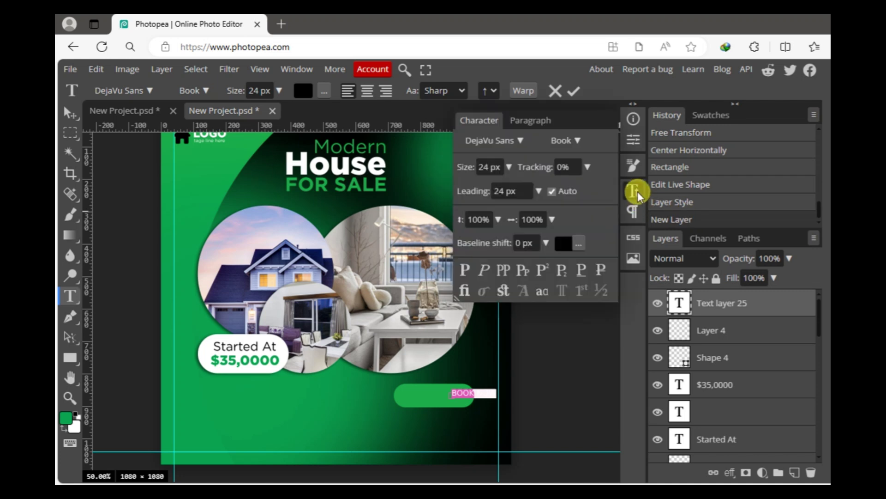
pyautogui.click(505, 141)
pyautogui.click(531, 216)
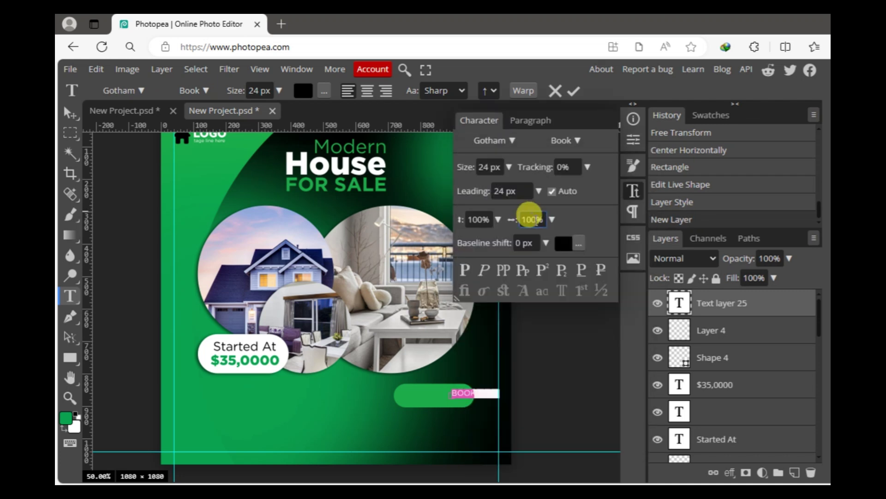
pyautogui.click(68, 113)
# Make the BOOK NOW text Gotham Bold at 30 px.
pyautogui.click(439, 388)
pyautogui.click(460, 396)
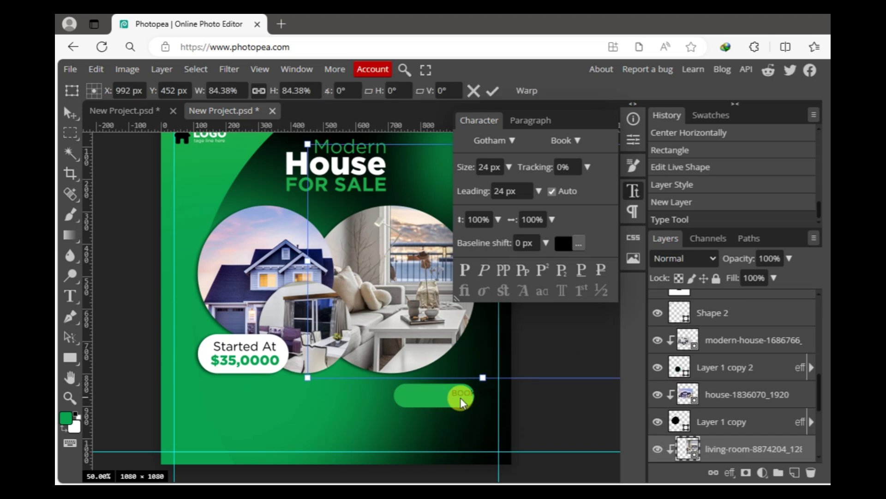
pyautogui.click(492, 91)
pyautogui.click(461, 392)
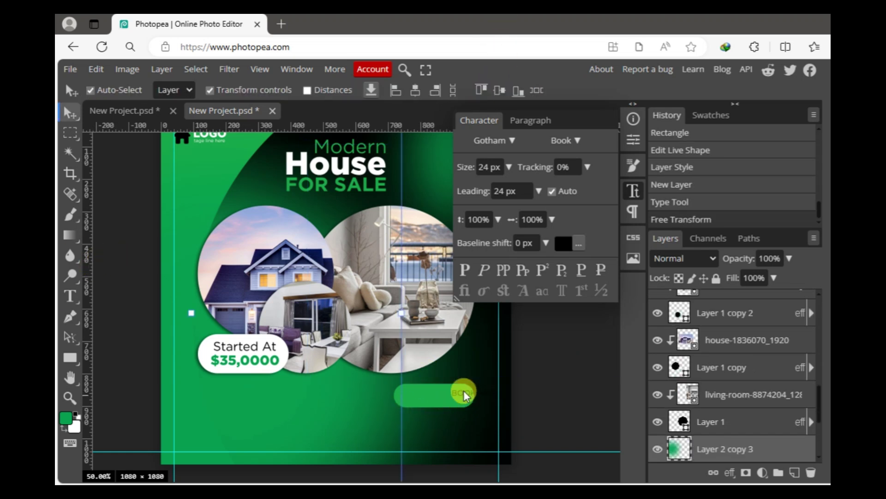
pyautogui.click(577, 141)
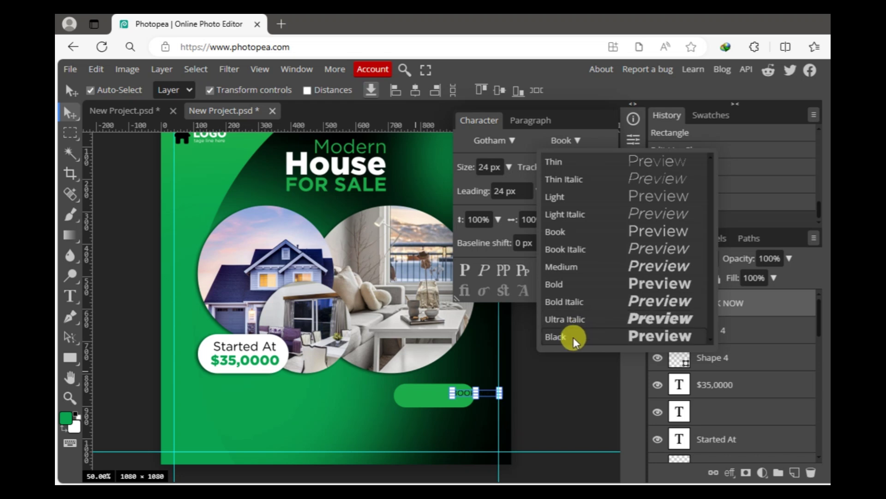
pyautogui.click(566, 284)
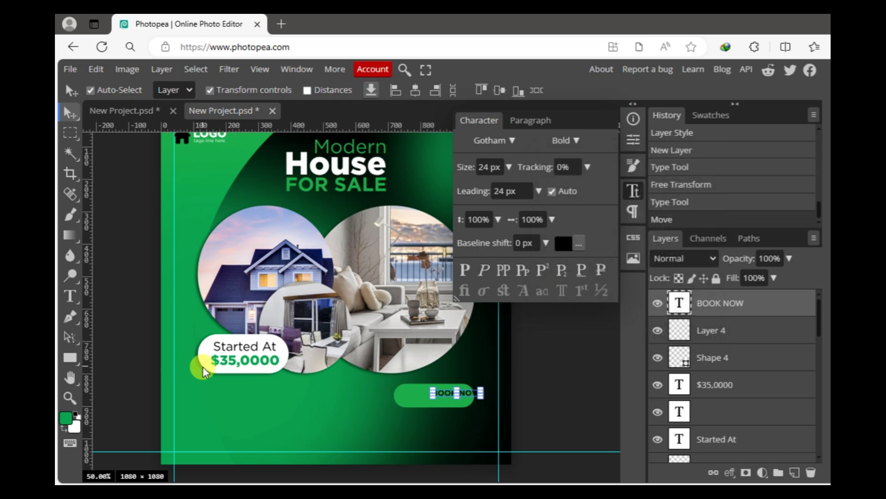
pyautogui.click(490, 167)
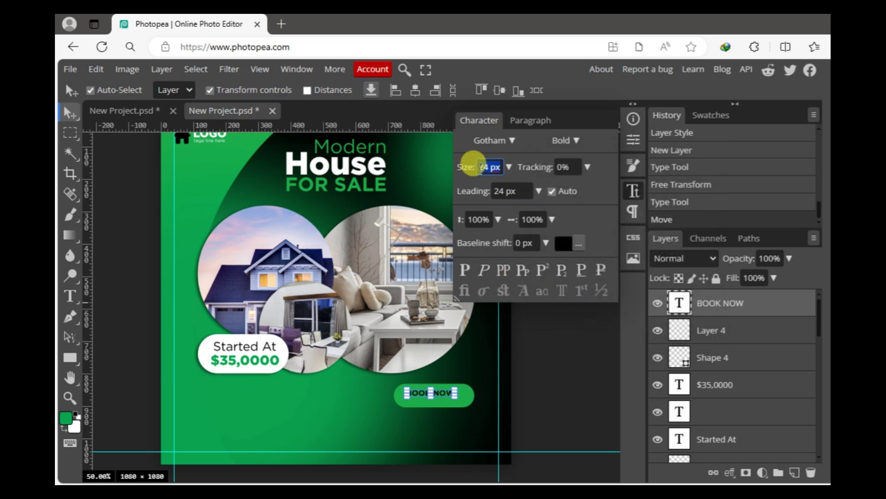
pyautogui.write('30')
pyautogui.press('Return')
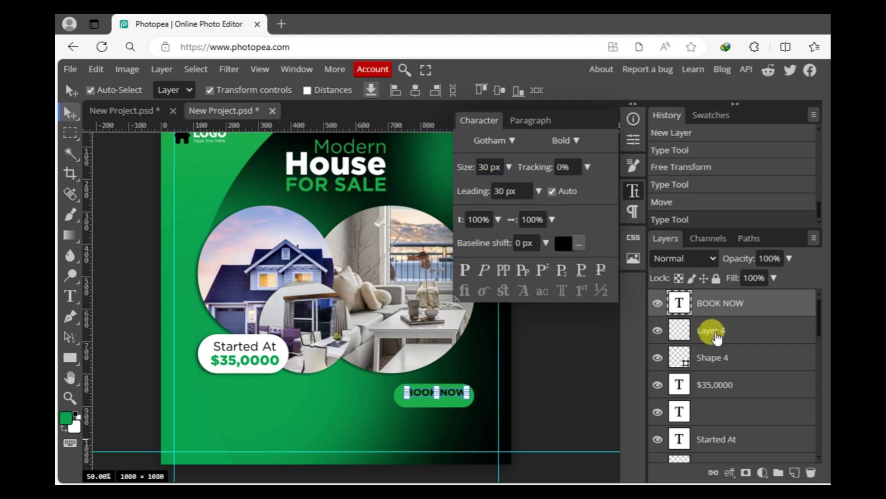
# Centre the BOOK NOW label horizontally and vertically on the green button.
pyautogui.keyDown('ctrl'); pyautogui.click(708, 329); pyautogui.keyUp('ctrl')
pyautogui.click(416, 90)
pyautogui.click(498, 90)
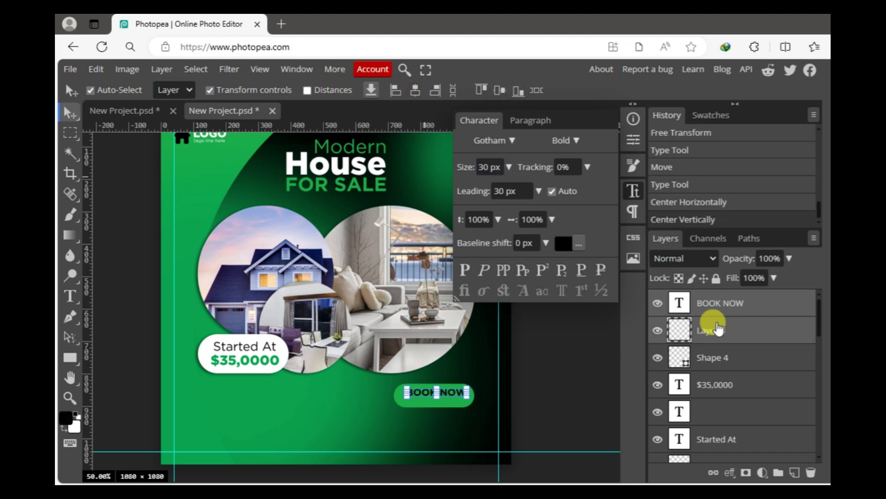
pyautogui.click(711, 356)
pyautogui.keyDown('ctrl'); pyautogui.click(728, 305); pyautogui.keyUp('ctrl')
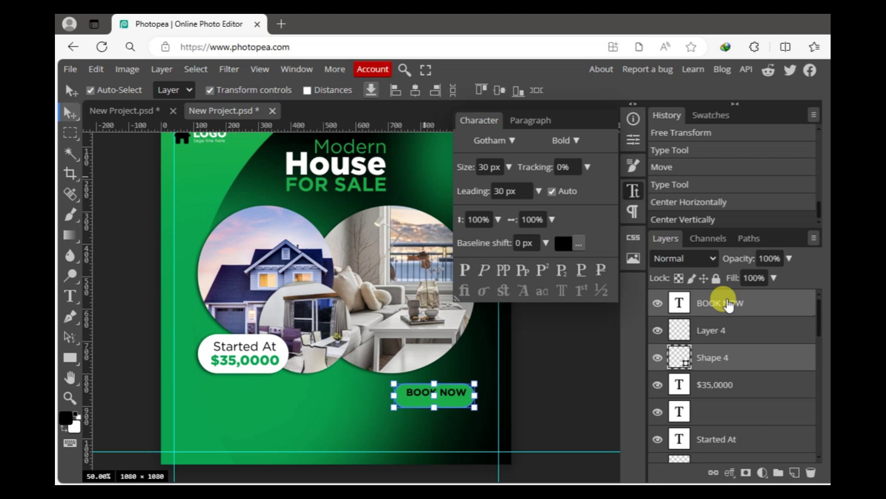
pyautogui.click(415, 90)
pyautogui.click(498, 90)
pyautogui.click(597, 397)
pyautogui.click(126, 322)
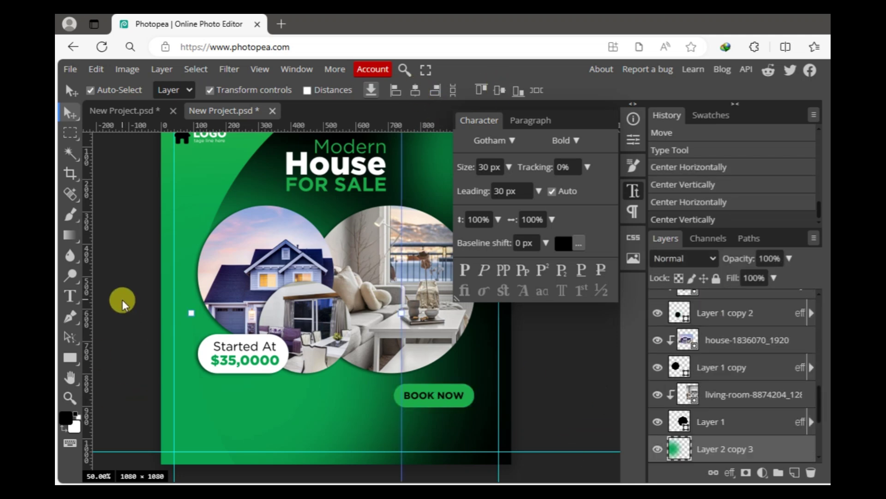
# Copy the Home Features heading line from the Notepad notes.
pyautogui.click(633, 191)
pyautogui.click(600, 443)
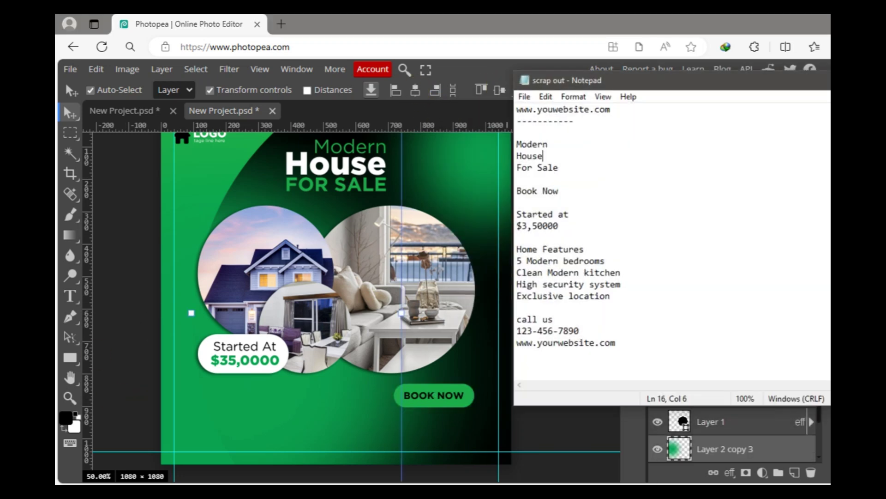
pyautogui.moveTo(610, 295); pyautogui.dragTo(516, 262)
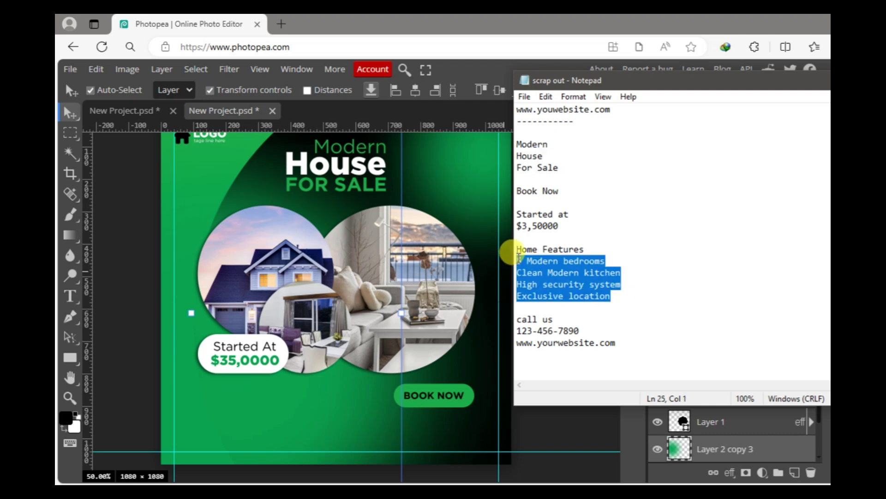
pyautogui.click(600, 252)
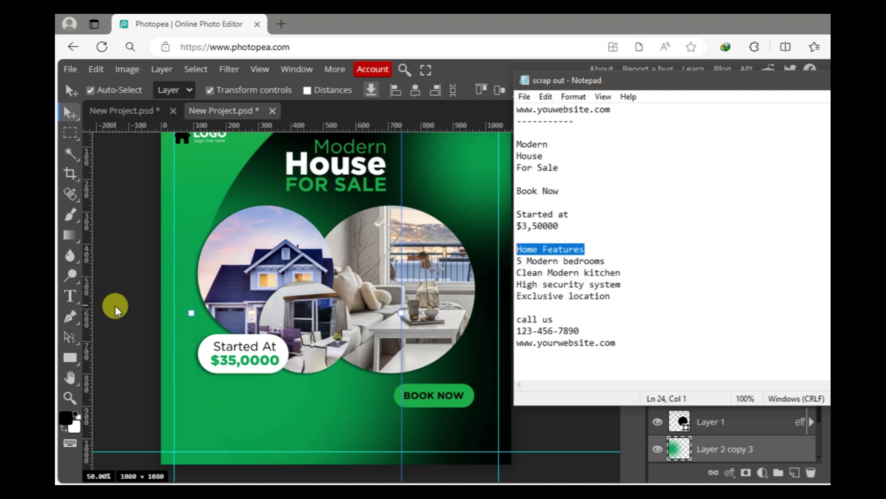
pyautogui.click(188, 418)
# Duplicate the BOOK NOW label, shift it left, and retype it as a white Home Features heading.
pyautogui.doubleClick(457, 395)
pyautogui.hotkey('ctrl', 'j')
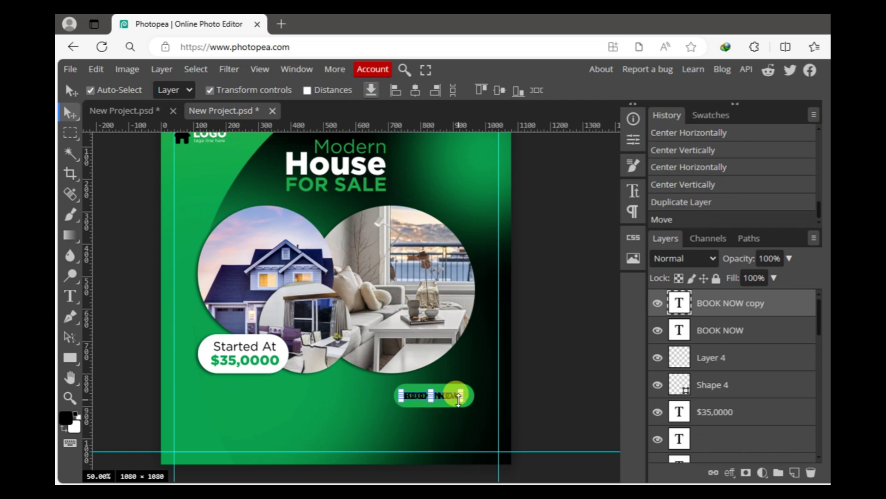
pyautogui.hotkey('shift', 'Left')
pyautogui.hotkey('shift', 'Left')
pyautogui.hotkey('shift', 'Left')
pyautogui.hotkey('shift', 'Left')
pyautogui.hotkey('shift', 'Left')
pyautogui.hotkey('shift', 'Left')
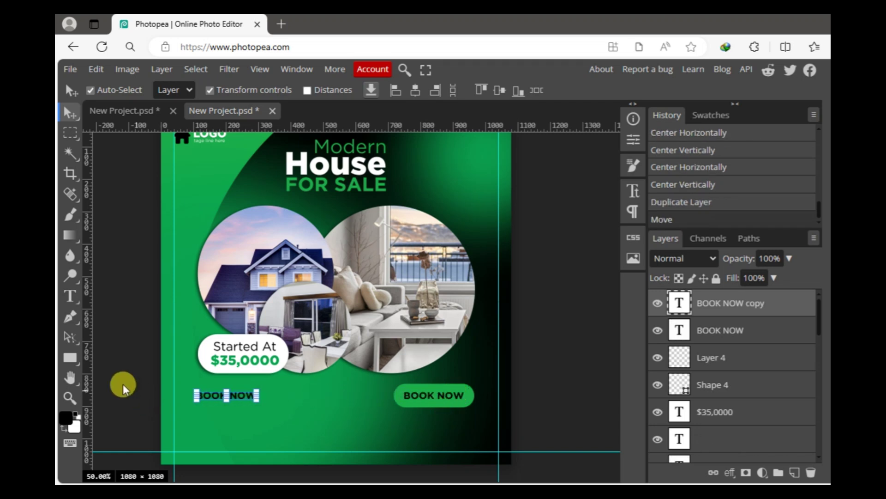
pyautogui.click(70, 295)
pyautogui.doubleClick(237, 393)
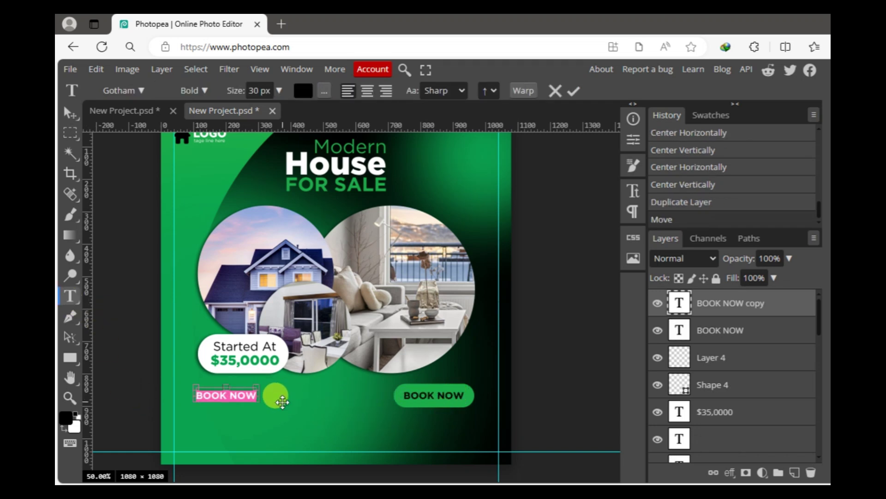
pyautogui.write('Home Features')
pyautogui.click(68, 113)
pyautogui.click(633, 191)
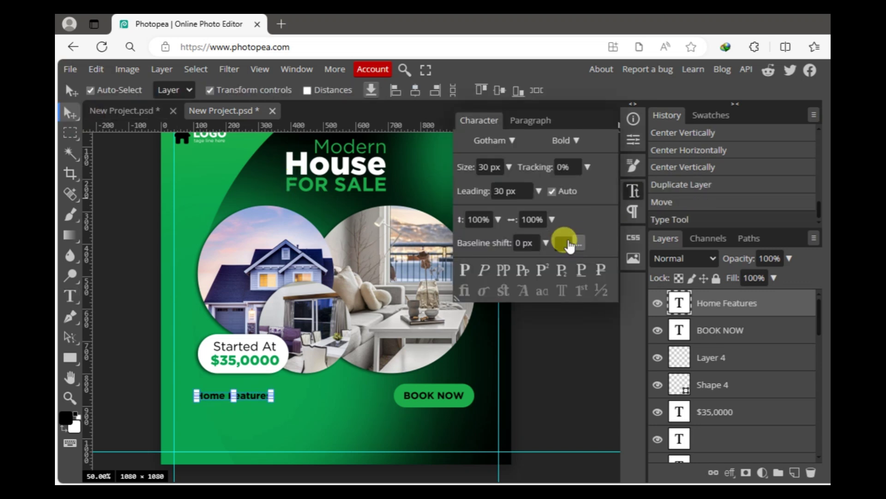
pyautogui.click(563, 242)
pyautogui.click(630, 191)
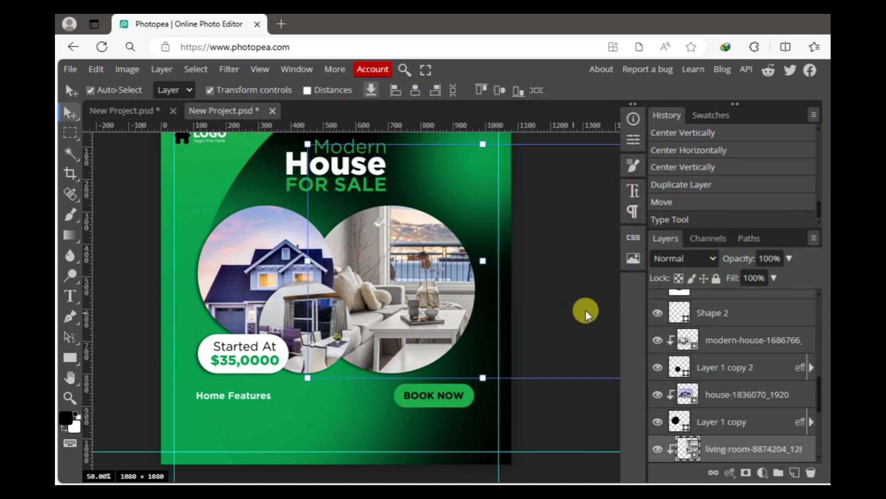
# Find the checkbox custom shape by searching 'check' and draw it below Home Features.
pyautogui.rightClick(70, 357)
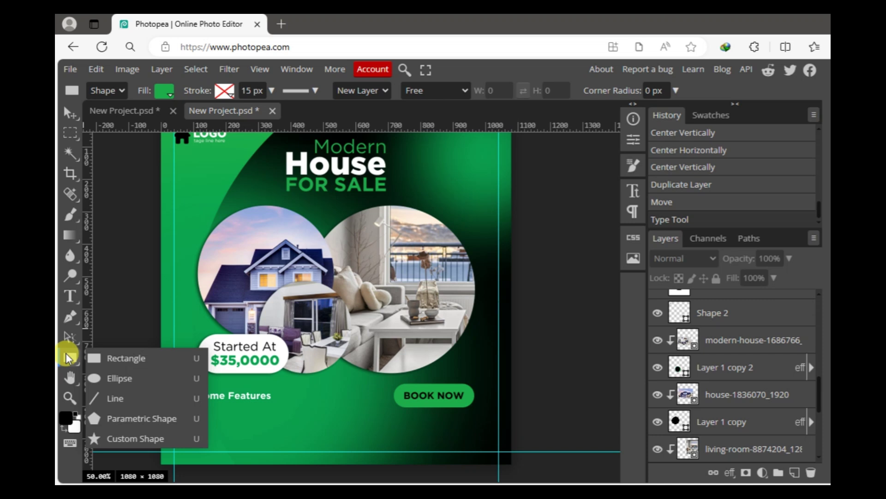
pyautogui.click(136, 439)
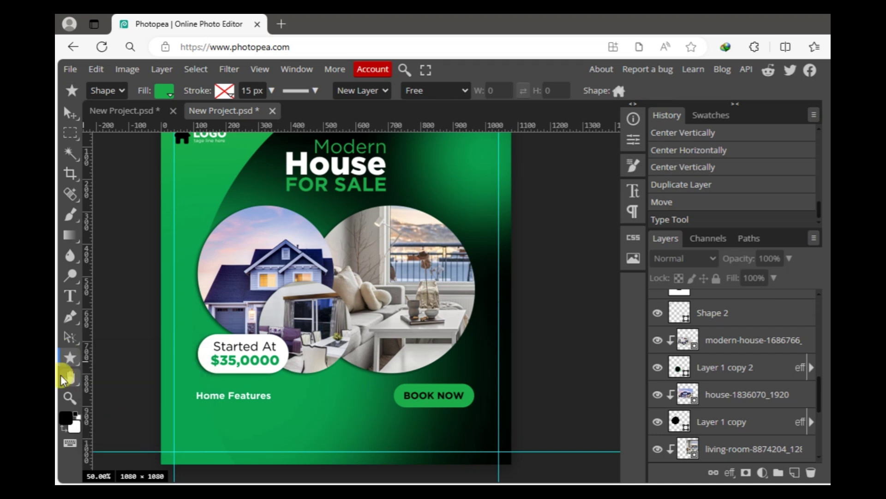
pyautogui.click(617, 90)
pyautogui.doubleClick(561, 248)
pyautogui.write('check')
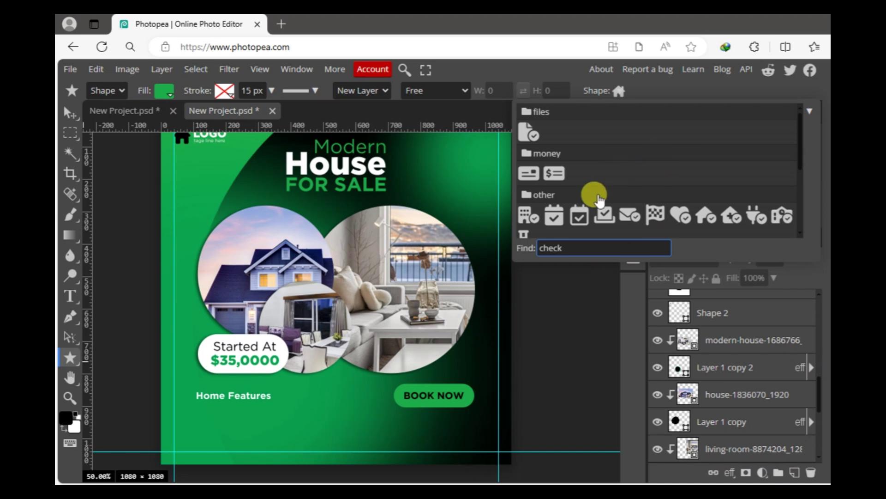
pyautogui.scroll(-3, 595, 198)
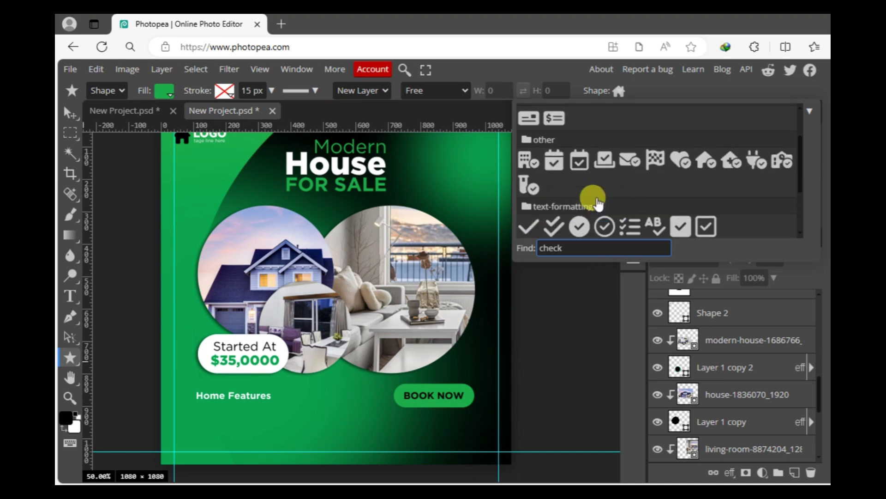
pyautogui.click(706, 151)
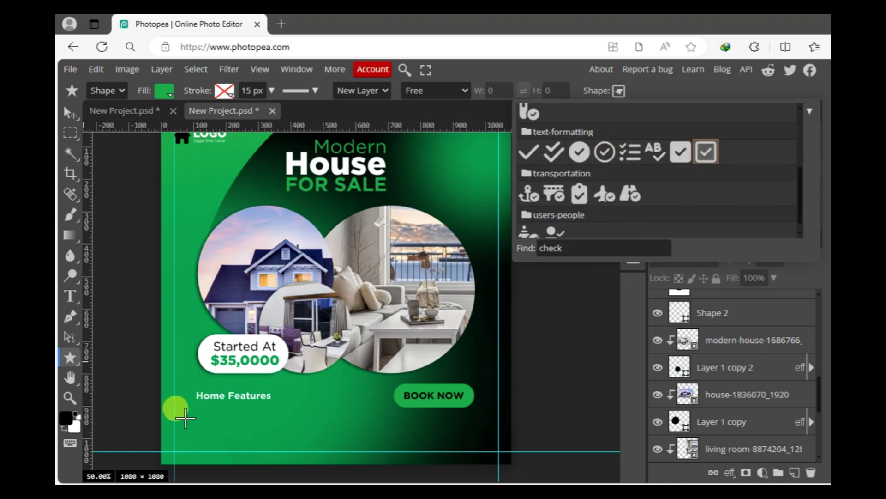
pyautogui.moveTo(183, 414); pyautogui.dragTo(196, 428)
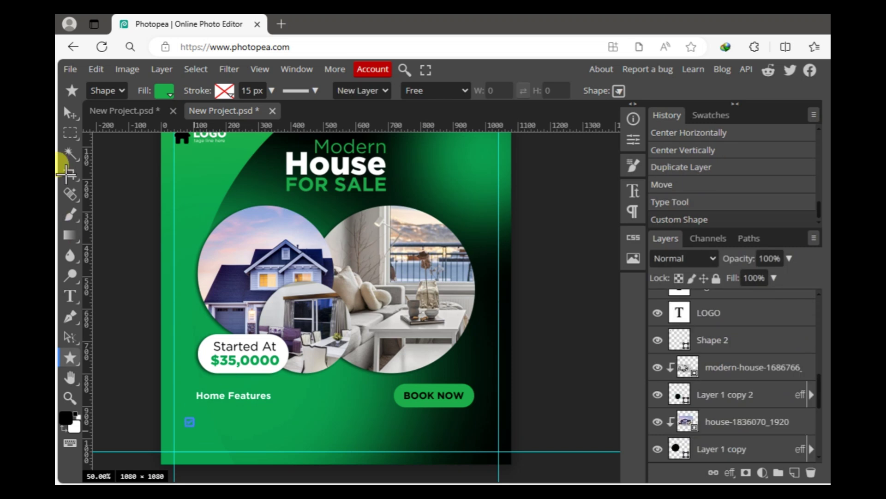
# Set the checkbox shape's fill colour to white.
pyautogui.press('v')
pyautogui.scroll(5, 699, 383)
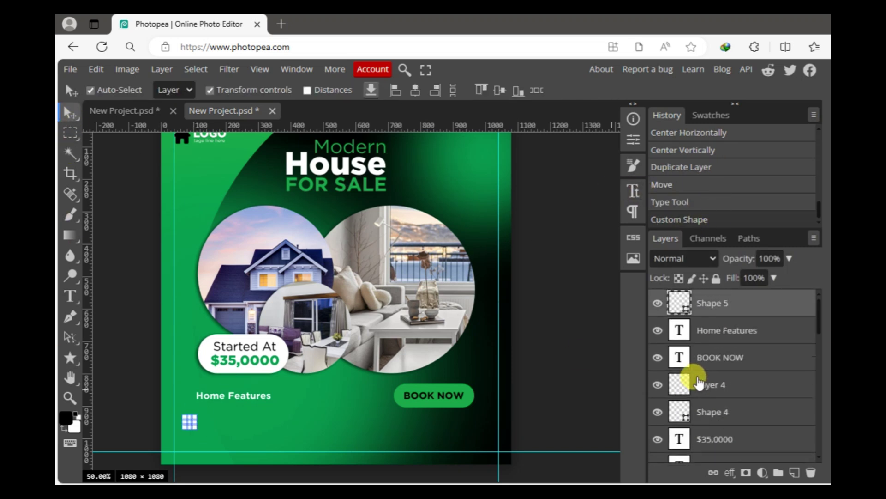
pyautogui.doubleClick(681, 303)
pyautogui.click(609, 237)
pyautogui.press('Return')
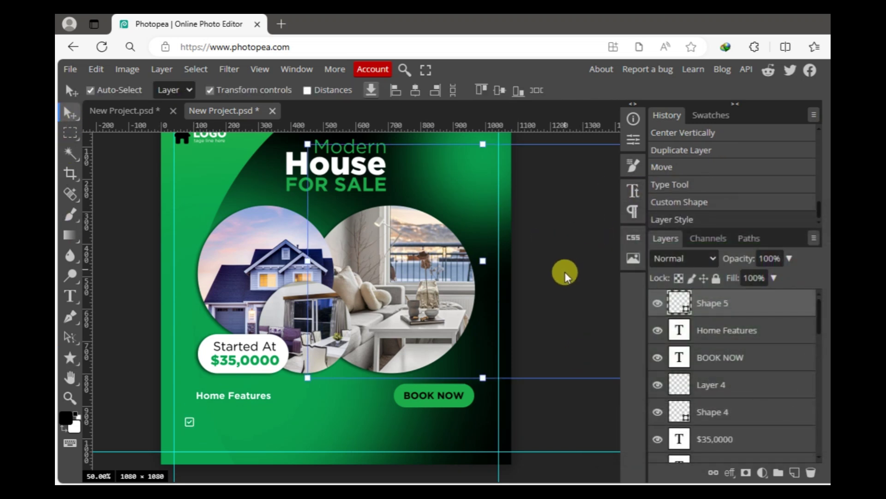
# Copy the first two feature lines from Notepad and duplicate the Home Features heading below it.
pyautogui.hotkey('alt', 'Tab')
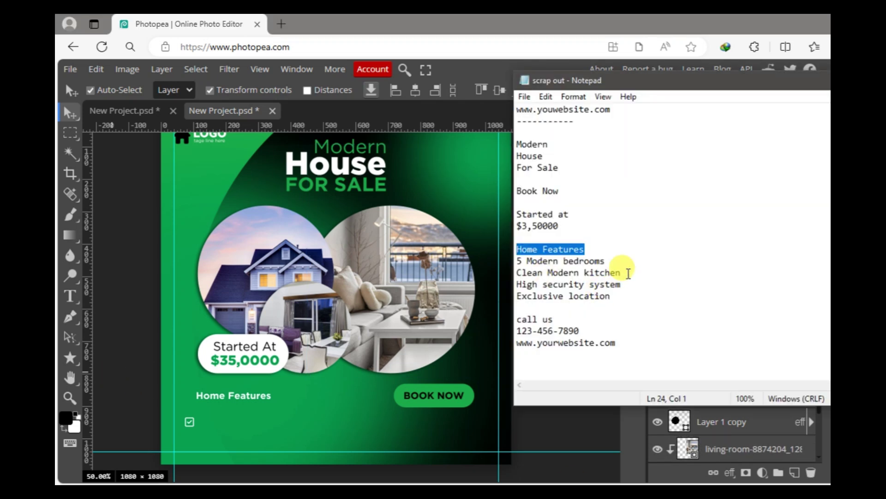
pyautogui.moveTo(629, 273); pyautogui.dragTo(517, 260)
pyautogui.click(146, 374)
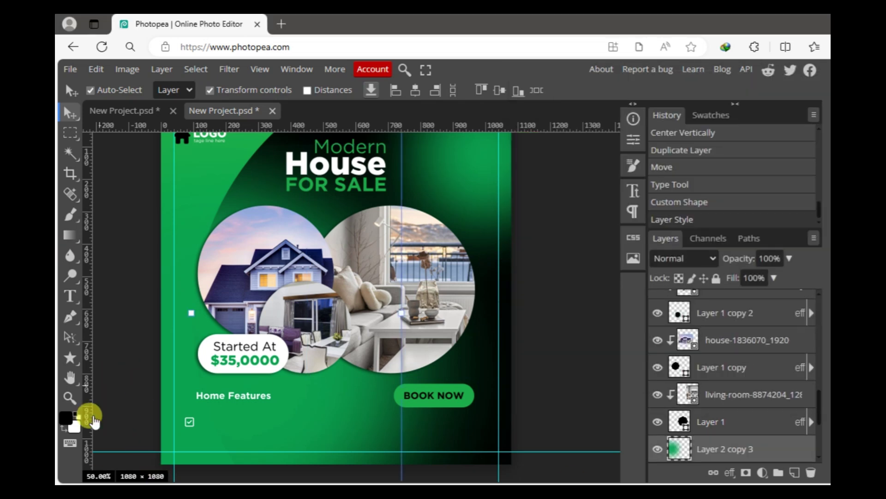
pyautogui.click(252, 396)
pyautogui.hotkey('ctrl', 'j')
pyautogui.hotkey('shift', 'Down')
pyautogui.hotkey('shift', 'Down')
pyautogui.hotkey('shift', 'Down')
pyautogui.hotkey('shift', 'Down')
pyautogui.hotkey('shift', 'Down')
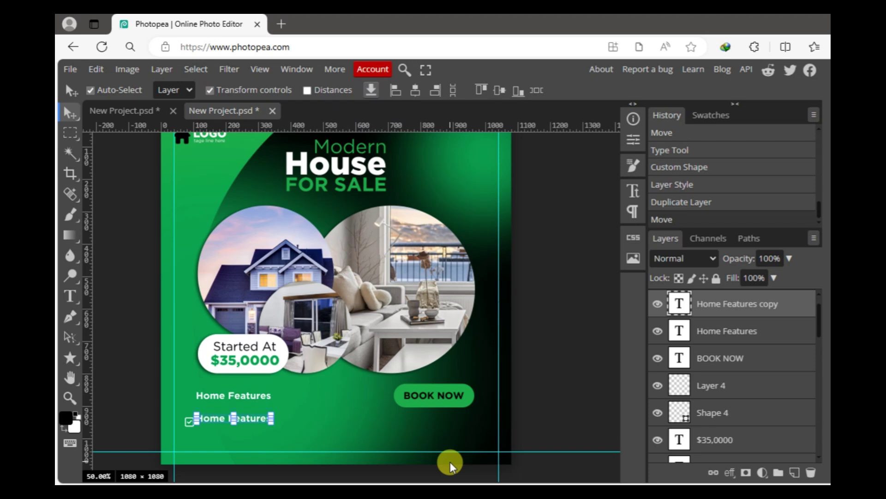
# Replace the copy with '5 Modern bedrooms' and 'Clean Modern kitchen' in Gotham Book.
pyautogui.press('t')
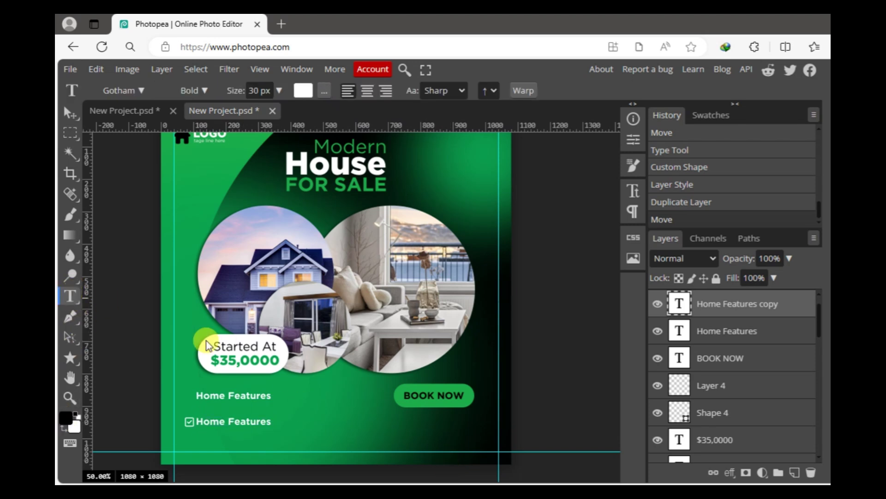
pyautogui.hotkey('ctrl', 'a')
pyautogui.hotkey('ctrl', 'v')
pyautogui.hotkey('ctrl', 'a')
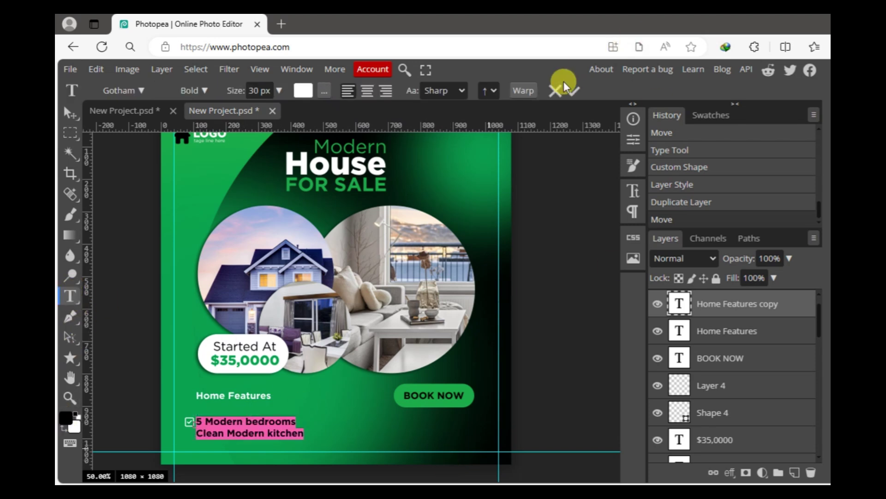
pyautogui.click(632, 191)
pyautogui.click(565, 141)
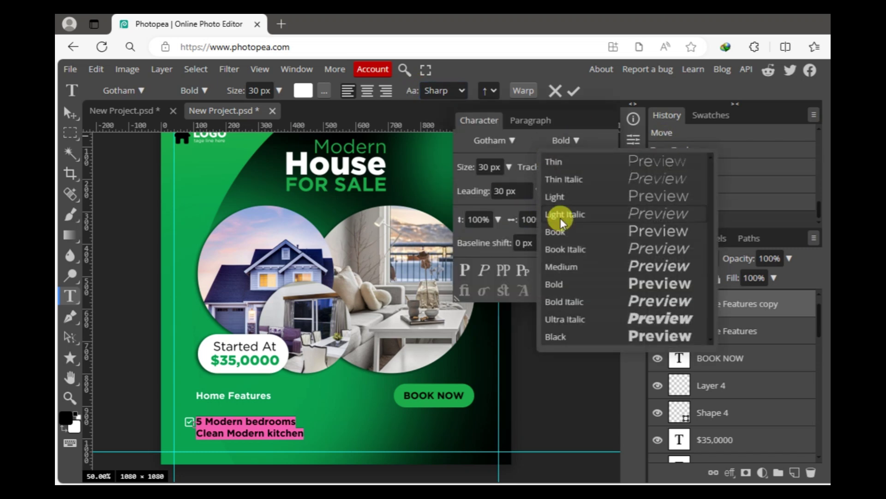
pyautogui.click(555, 232)
pyautogui.click(69, 115)
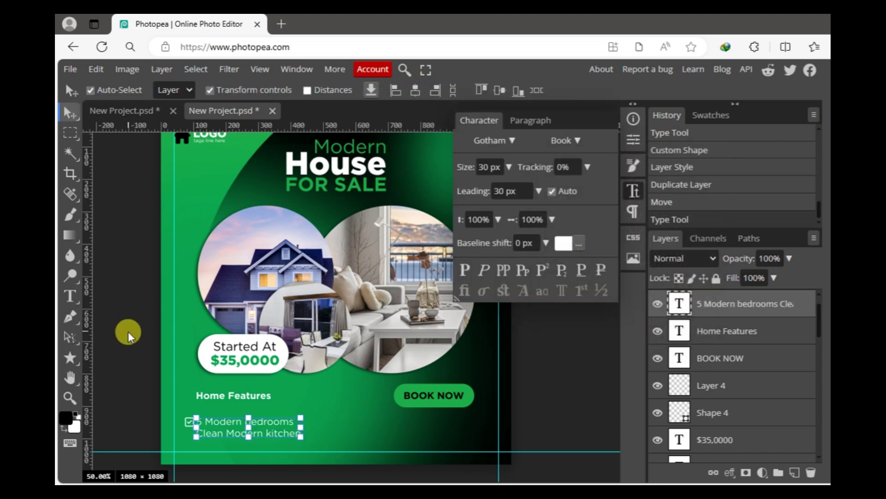
# Set the checklist text to 22 px and nudge it slightly right.
pyautogui.click(493, 167)
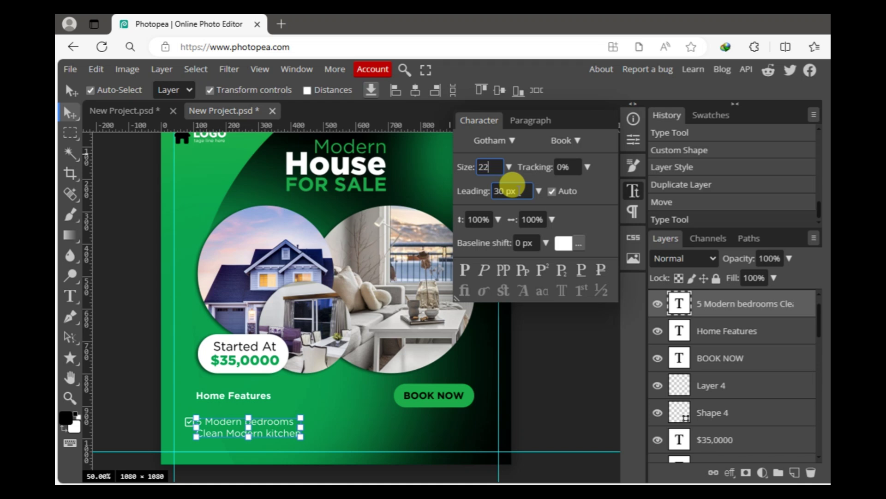
pyautogui.write('22')
pyautogui.press('Return')
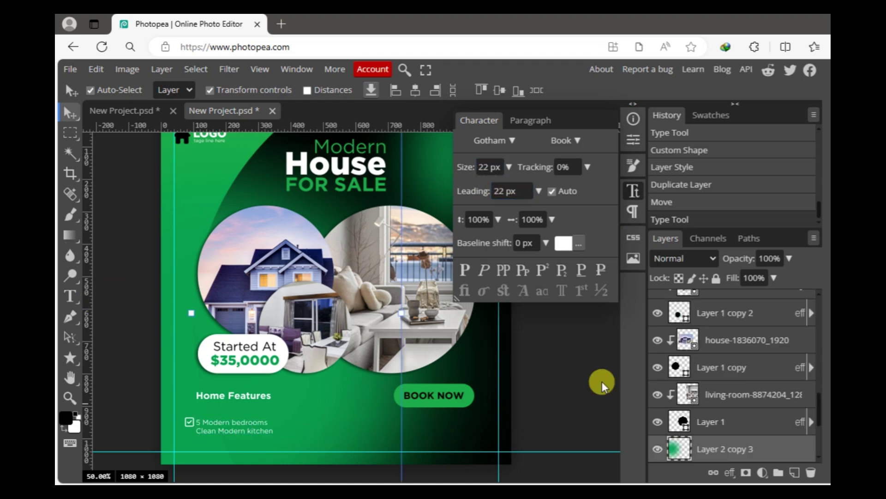
pyautogui.moveTo(235, 424); pyautogui.dragTo(412, 340)
# Shrink the checkmark to about 80% and nudge the checklist text into line with it.
pyautogui.click(69, 397)
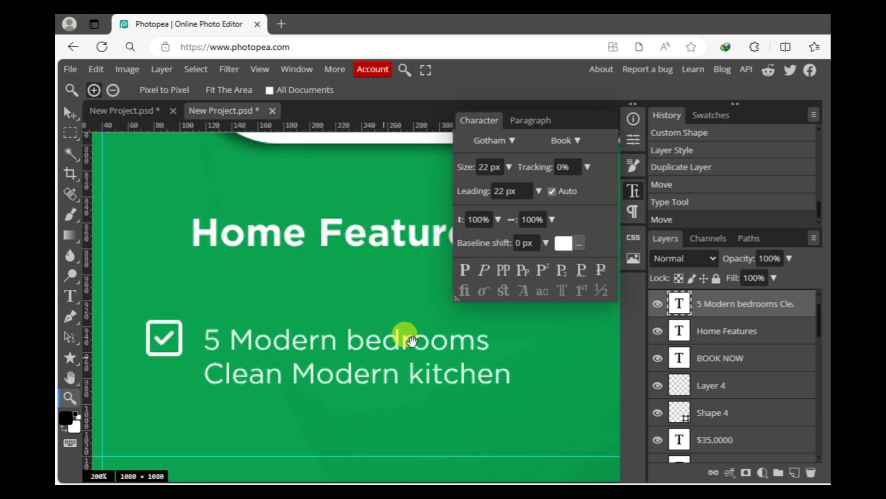
pyautogui.click(70, 113)
pyautogui.click(201, 313)
pyautogui.moveTo(211, 340); pyautogui.dragTo(203, 334)
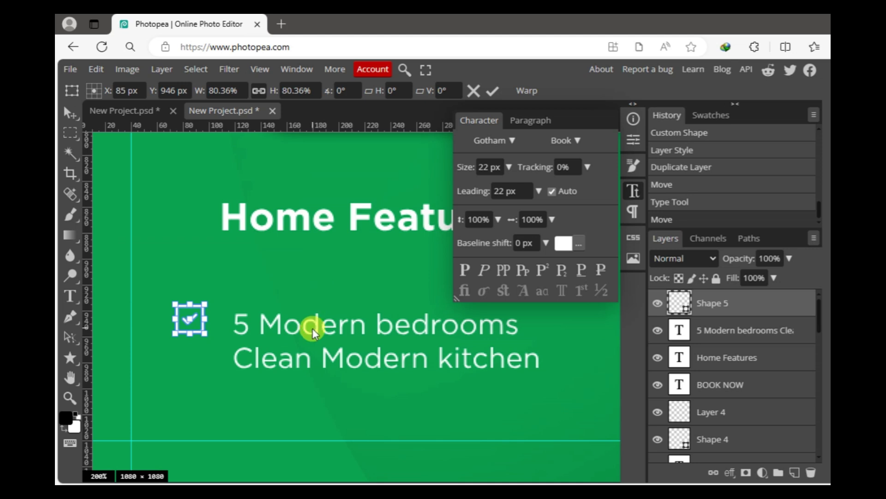
pyautogui.click(492, 90)
pyautogui.click(287, 323)
pyautogui.hotkey('shift', 'Up')
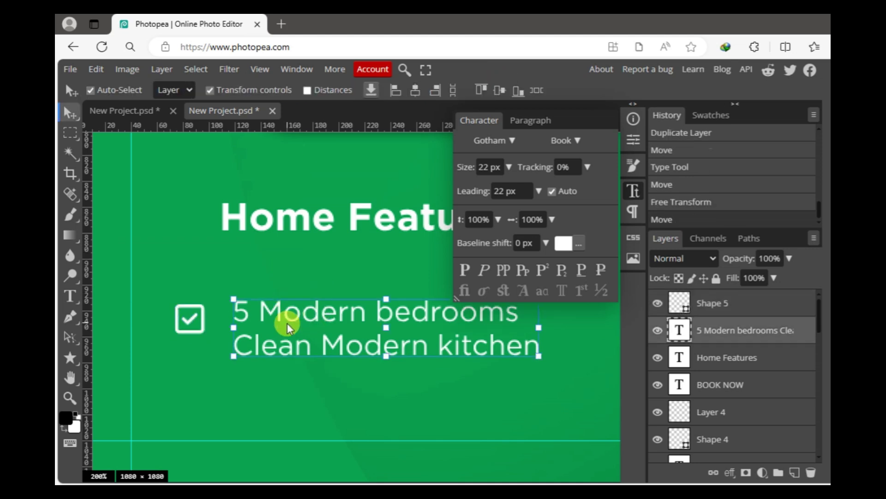
pyautogui.press('Left')
pyautogui.press('Left')
pyautogui.press('Left')
pyautogui.press('Left')
pyautogui.press('Left')
pyautogui.press('Down')
pyautogui.press('Down')
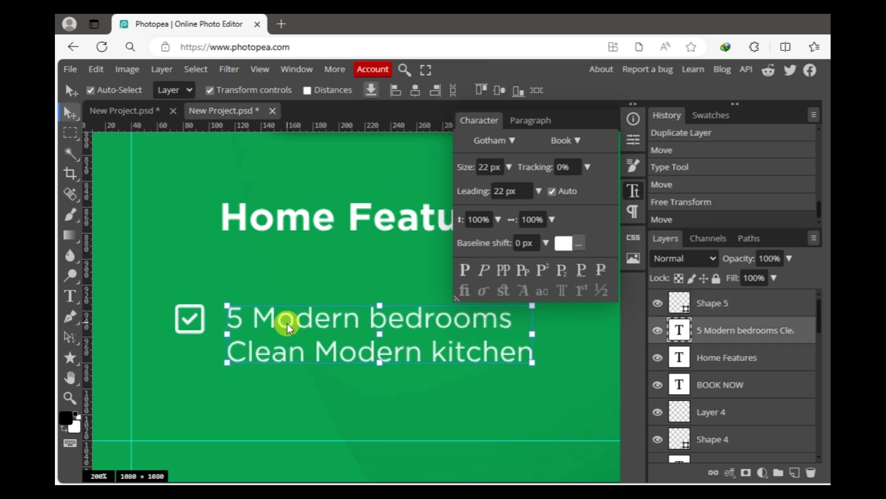
# Duplicate the checkmark beside the second feature line.
pyautogui.click(189, 330)
pyautogui.hotkey('ctrl', 'j')
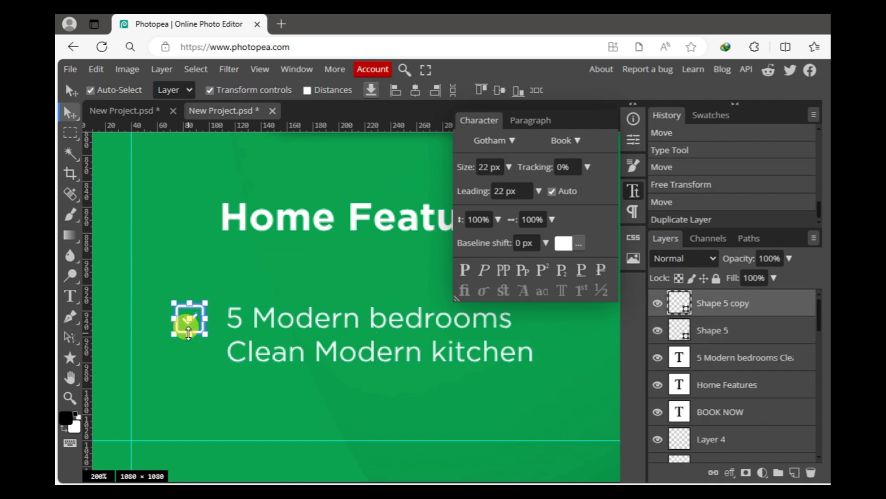
pyautogui.hotkey('shift', 'Down')
pyautogui.hotkey('shift', 'Down')
pyautogui.hotkey('shift', 'Down')
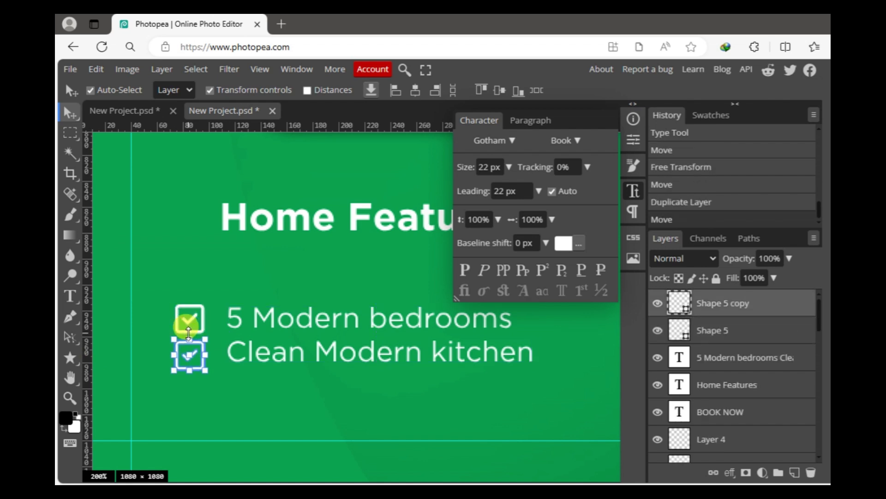
# Turn off Auto leading and increase the spacing between the two checklist lines.
pyautogui.click(265, 360)
pyautogui.click(547, 168)
pyautogui.click(551, 192)
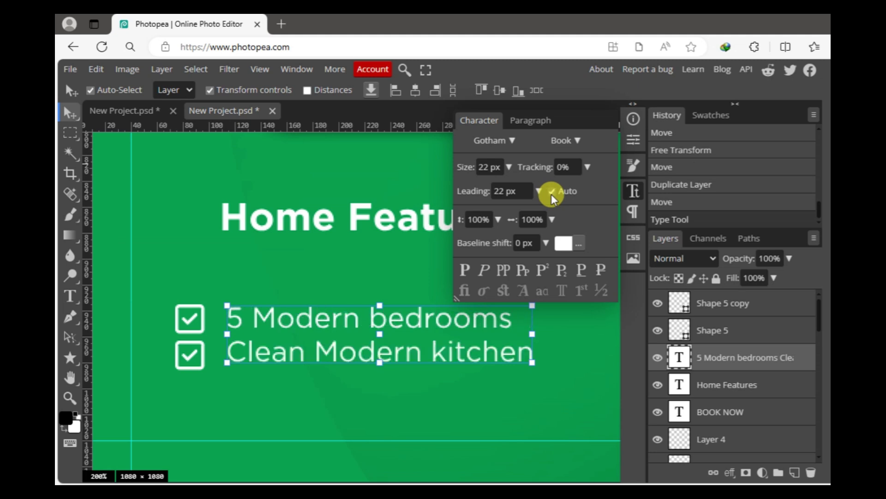
pyautogui.moveTo(539, 191); pyautogui.dragTo(512, 217)
pyautogui.click(632, 190)
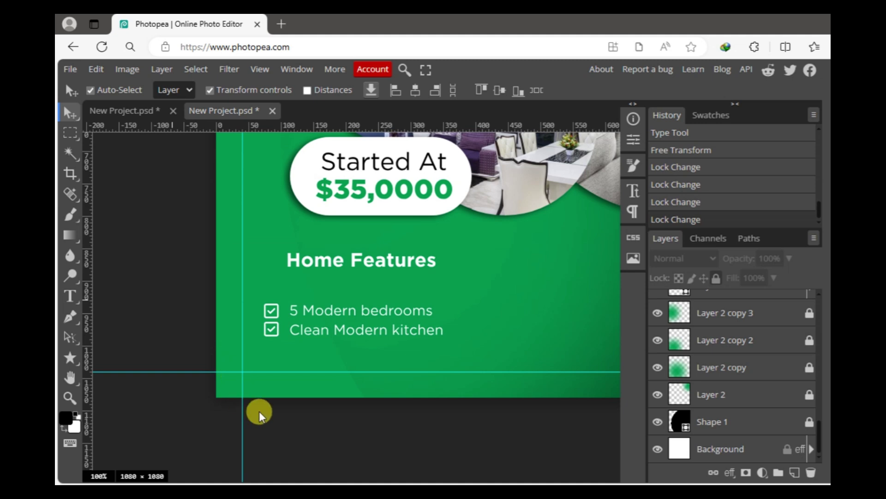
pyautogui.moveTo(259, 411); pyautogui.dragTo(358, 308)
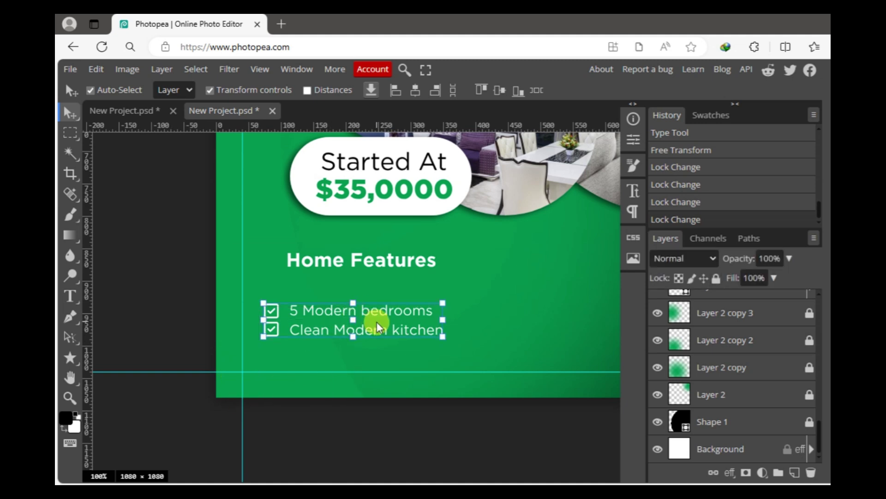
# Duplicate the checklist to the right and replace it with 'High security system' and 'Exclusive location'.
pyautogui.hotkey('ctrl', 'j')
pyautogui.hotkey('shift', 'Right')
pyautogui.hotkey('shift', 'Right')
pyautogui.hotkey('shift', 'Right')
pyautogui.hotkey('shift', 'Right')
pyautogui.hotkey('shift', 'Right')
pyautogui.hotkey('shift', 'Right')
pyautogui.hotkey('shift', 'Right')
pyautogui.hotkey('shift', 'Right')
pyautogui.hotkey('shift', 'Right')
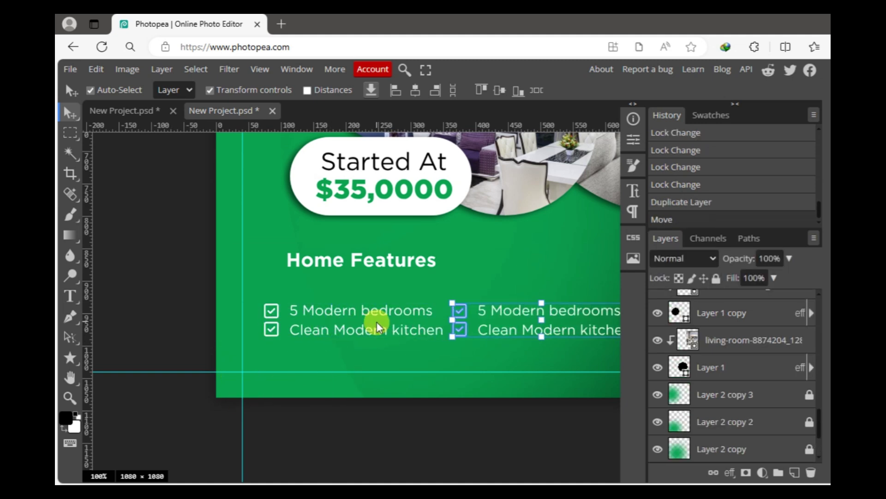
pyautogui.hotkey('ctrl', '-')
pyautogui.hotkey('ctrl', '-')
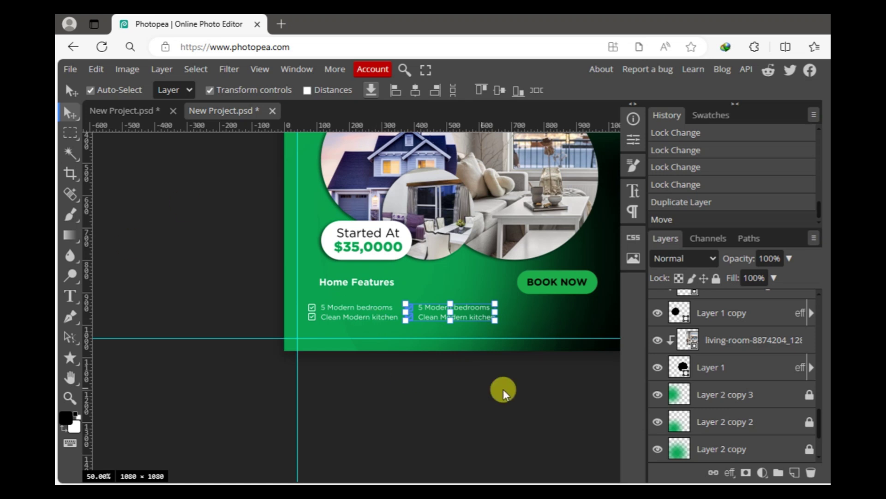
pyautogui.moveTo(503, 393); pyautogui.dragTo(441, 402)
pyautogui.hotkey('alt', 'Tab')
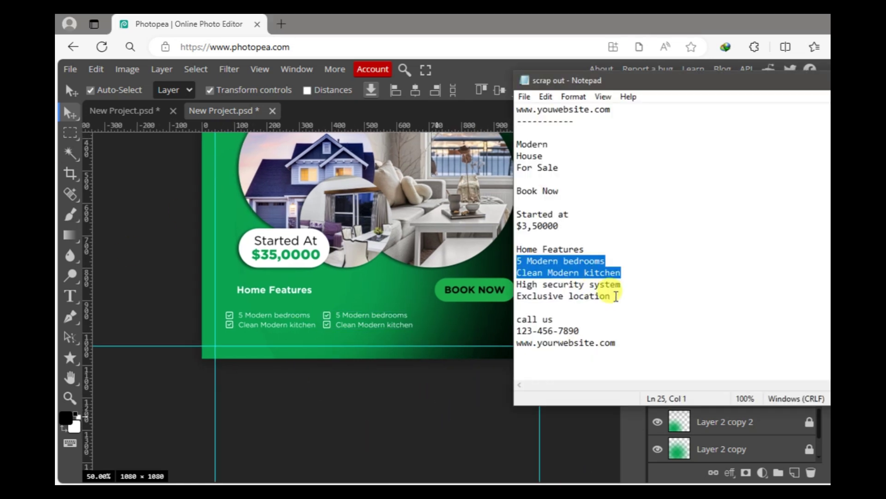
pyautogui.moveTo(519, 283); pyautogui.dragTo(610, 299)
pyautogui.click(365, 329)
pyautogui.click(70, 296)
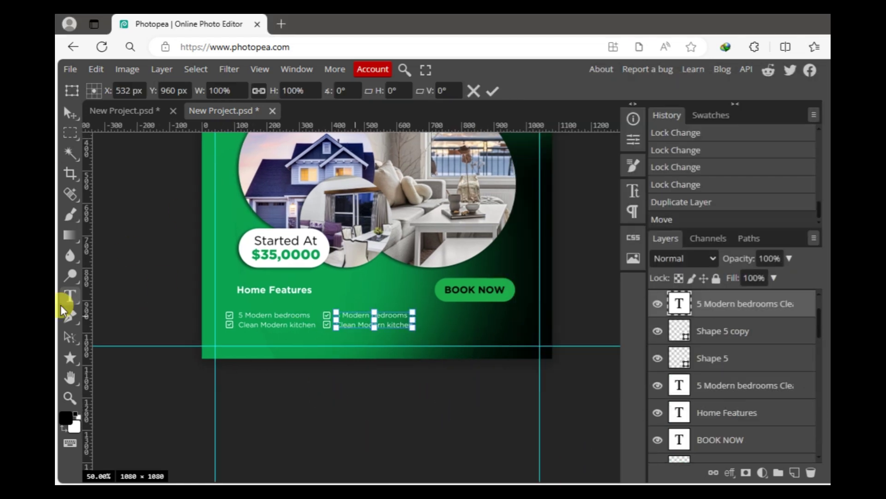
pyautogui.click(352, 310)
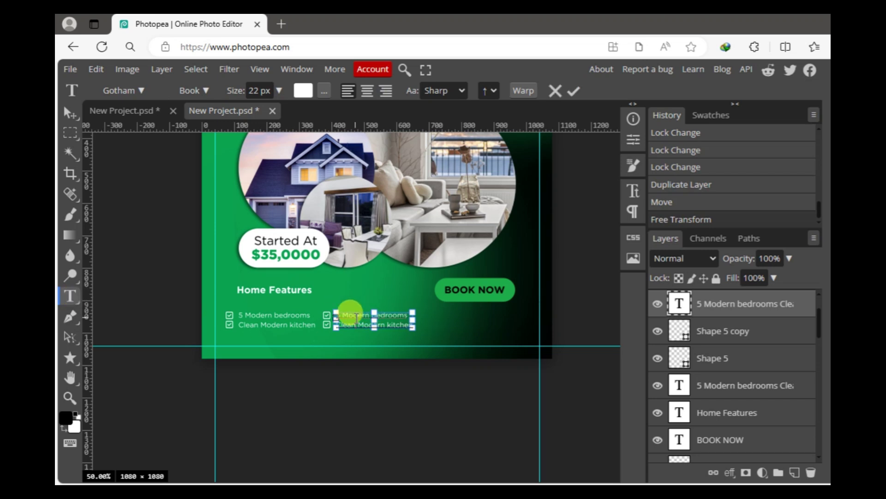
pyautogui.hotkey('ctrl', 'a')
pyautogui.hotkey('ctrl', 'v')
pyautogui.click(70, 112)
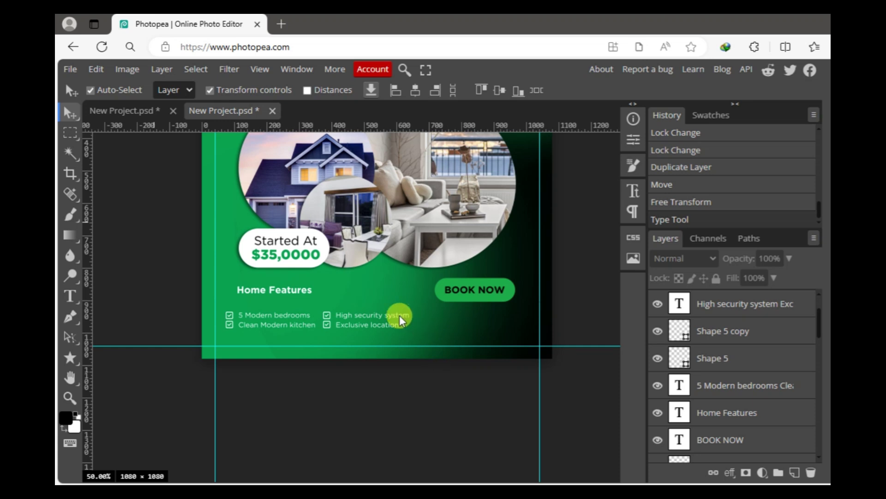
# Duplicate the second checklist column and place the copy further right.
pyautogui.hotkey('ctrl', 'j')
pyautogui.hotkey('shift', 'Right')
pyautogui.hotkey('shift', 'Right')
pyautogui.hotkey('shift', 'Right')
pyautogui.hotkey('shift', 'Right')
pyautogui.hotkey('shift', 'Right')
pyautogui.hotkey('shift', 'Right')
pyautogui.hotkey('shift', 'Right')
pyautogui.hotkey('shift', 'Right')
pyautogui.hotkey('shift', 'Right')
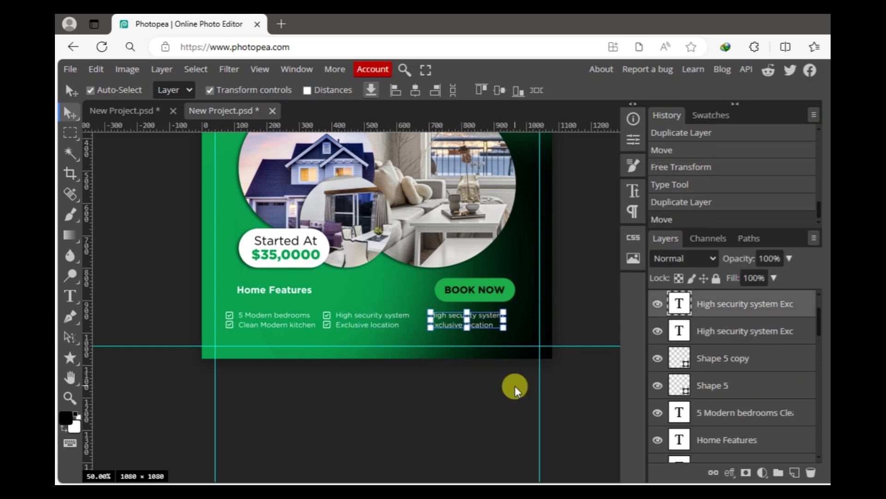
pyautogui.hotkey('shift', 'Left')
pyautogui.hotkey('alt', 'Tab')
pyautogui.moveTo(615, 344); pyautogui.dragTo(502, 326)
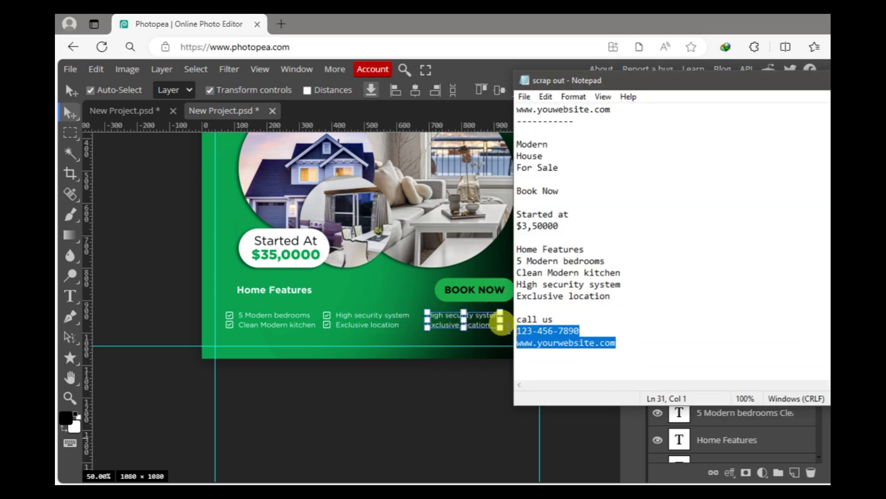
pyautogui.click(70, 296)
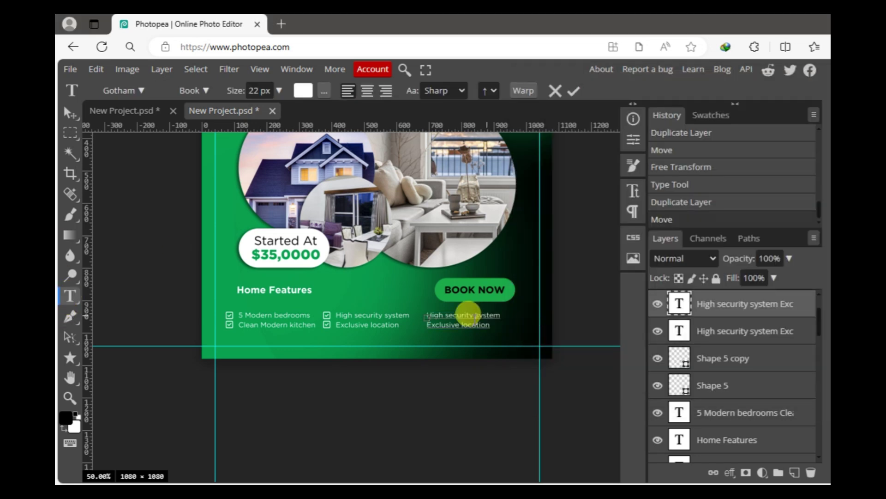
pyautogui.hotkey('ctrl', 'a')
pyautogui.hotkey('ctrl', 'v')
pyautogui.hotkey('shift', 'Home')
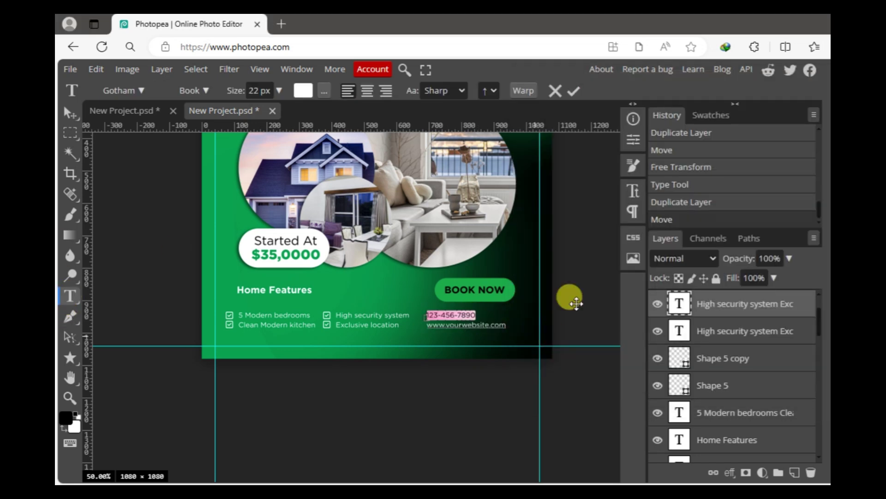
# Make the phone number line Black weight and adjust its size.
pyautogui.click(634, 191)
pyautogui.click(570, 141)
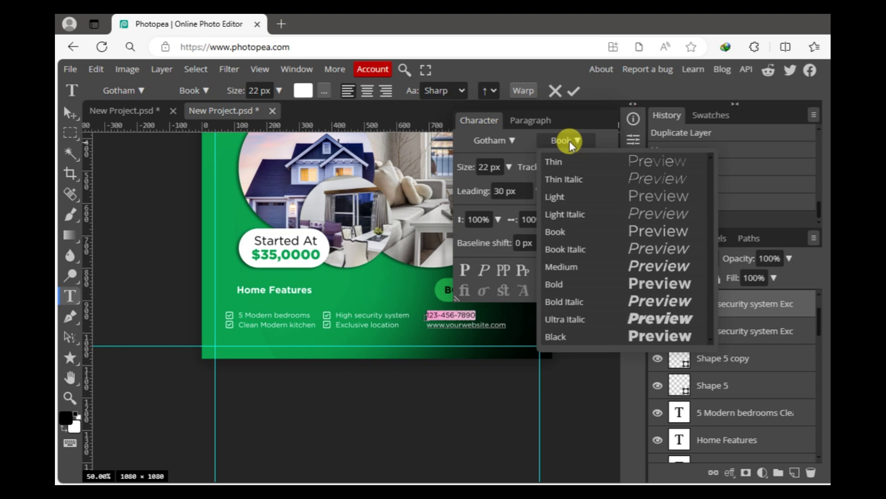
pyautogui.click(556, 336)
pyautogui.write('30')
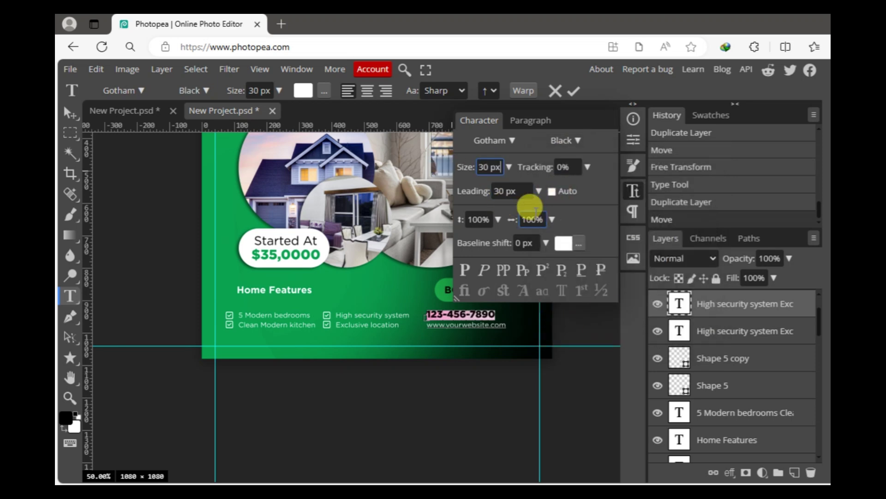
pyautogui.click(487, 166)
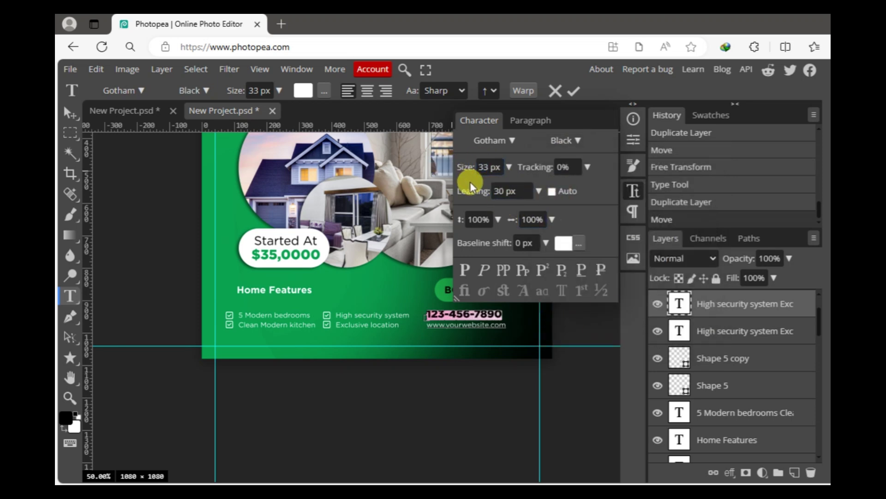
pyautogui.click(633, 191)
pyautogui.click(64, 112)
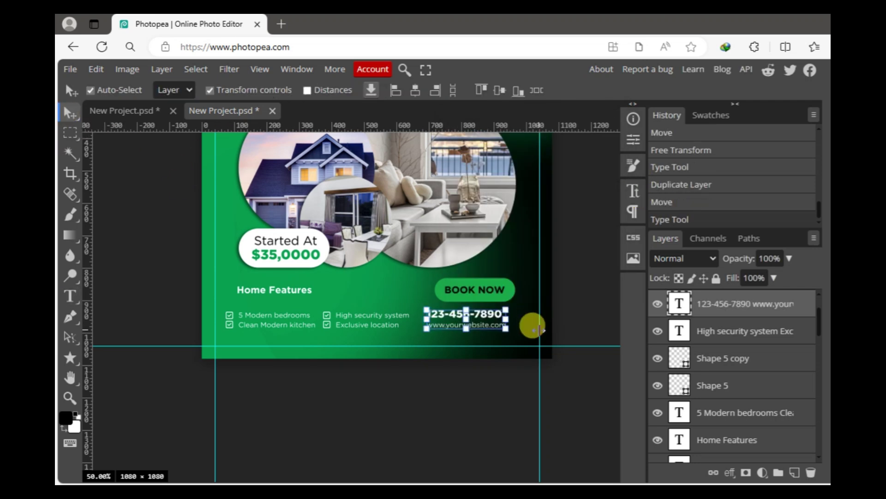
# Right-align the contact details and nudge them into the lower right corner.
pyautogui.click(637, 167)
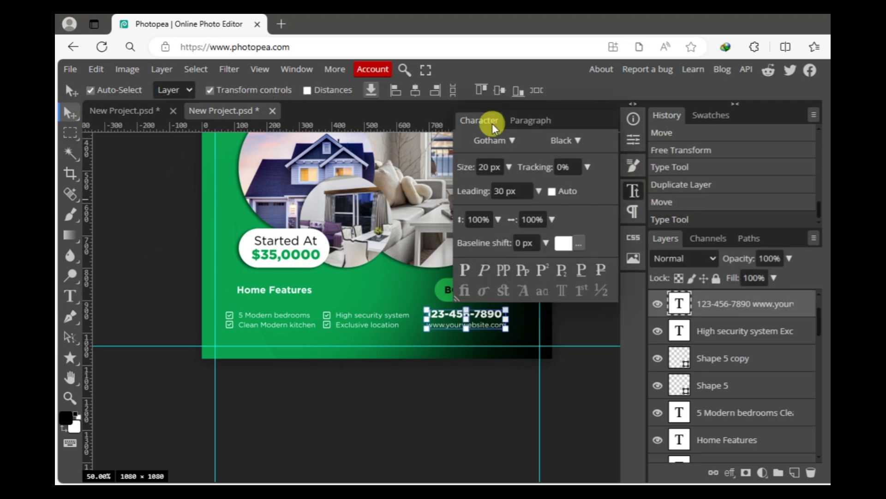
pyautogui.click(531, 120)
pyautogui.click(503, 140)
pyautogui.click(635, 212)
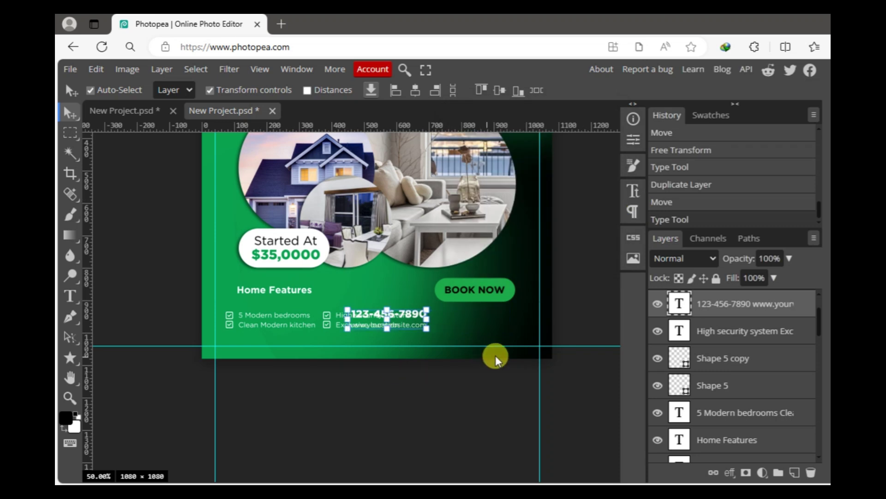
pyautogui.hotkey('shift', 'Right')
pyautogui.hotkey('shift', 'Right')
pyautogui.hotkey('shift', 'Right')
pyautogui.hotkey('shift', 'Right')
pyautogui.hotkey('shift', 'Right')
pyautogui.hotkey('shift', 'Right')
pyautogui.hotkey('shift', 'Left')
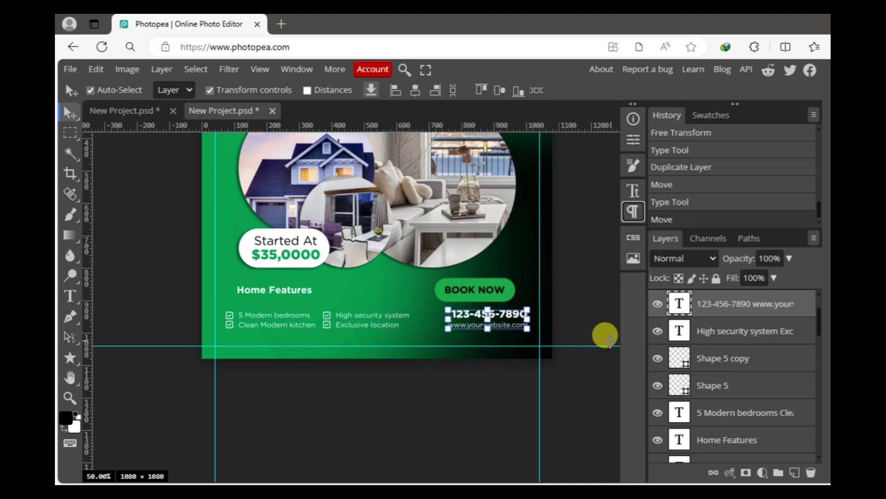
pyautogui.hotkey('shift', 'Left')
pyautogui.hotkey('shift', 'Left')
pyautogui.hotkey('shift', 'Left')
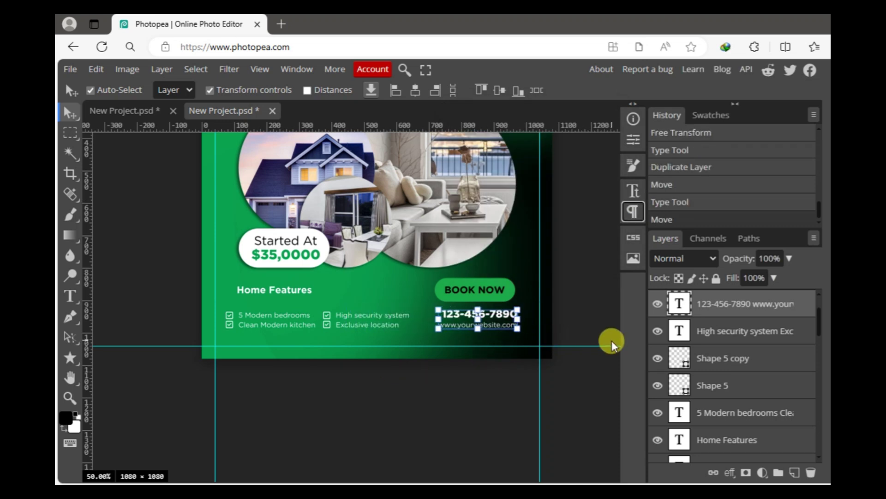
pyautogui.hotkey('shift', 'Right')
pyautogui.hotkey('shift', 'Right')
pyautogui.click(597, 287)
# Nudge the BOOK NOW button right to line it up with the contact details.
pyautogui.click(492, 292)
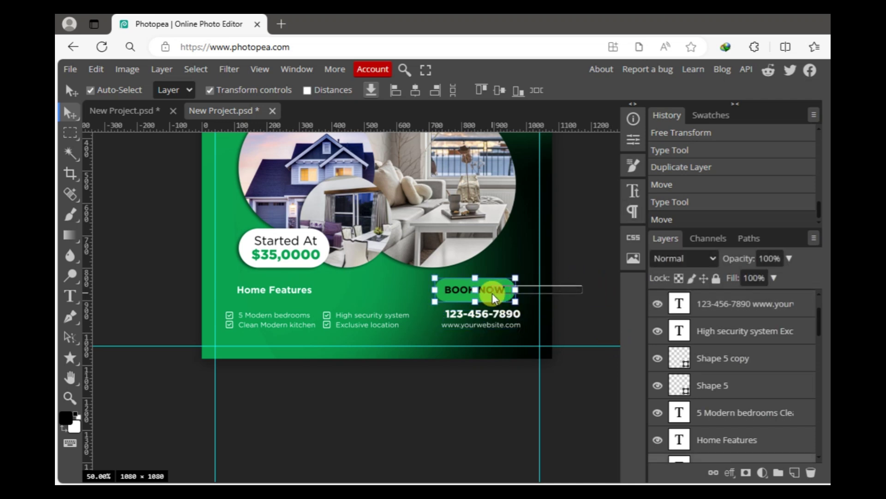
pyautogui.hotkey('shift', 'Right')
pyautogui.hotkey('shift', 'Right')
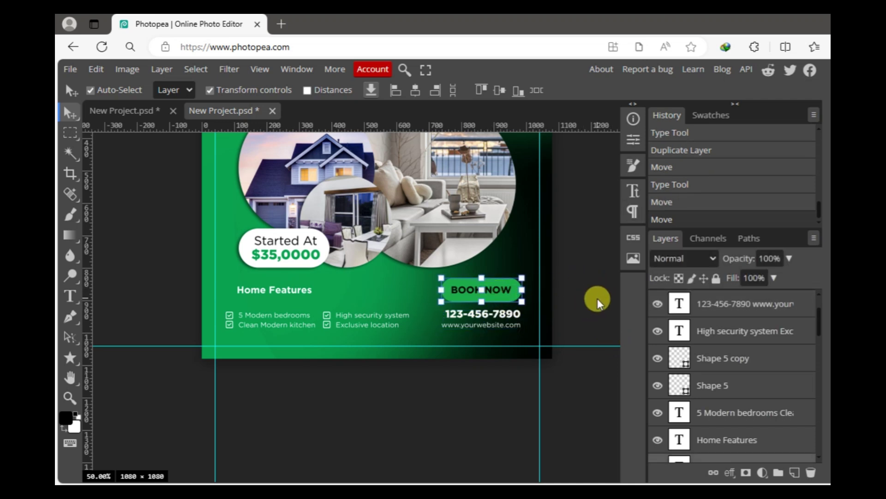
pyautogui.click(597, 298)
pyautogui.click(498, 289)
pyautogui.click(589, 322)
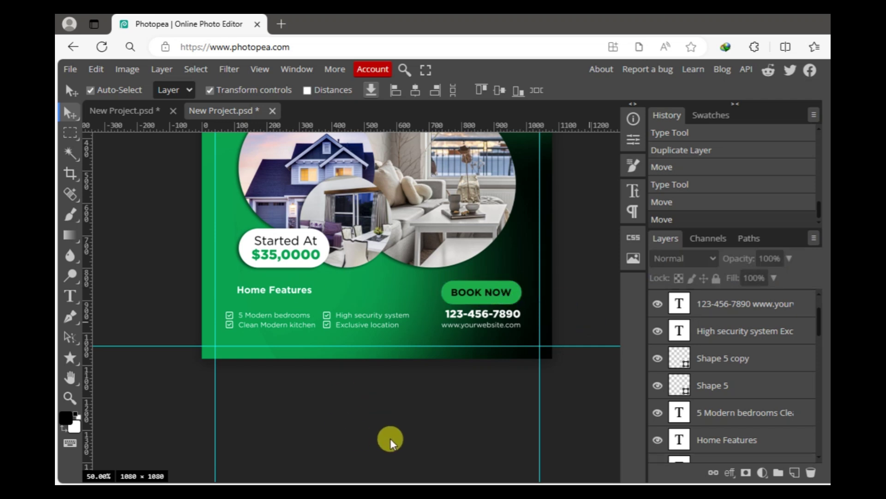
# Move the Home Features heading down and left to align with the checklist beneath it.
pyautogui.moveTo(285, 292)
pyautogui.mouseDown()
pyautogui.moveTo(290, 306)
pyautogui.moveTo(282, 303)
pyautogui.mouseUp()
pyautogui.click(288, 406)
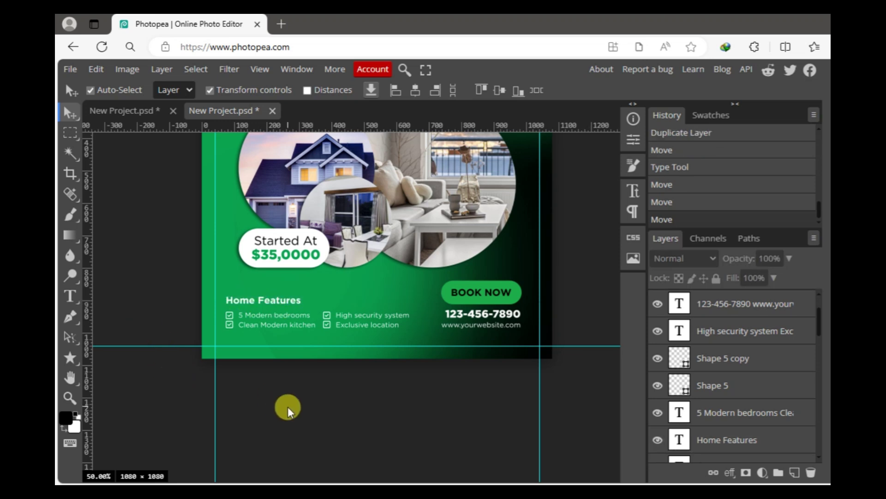
pyautogui.hotkey('ctrl', '+')
pyautogui.moveTo(223, 305); pyautogui.dragTo(224, 308)
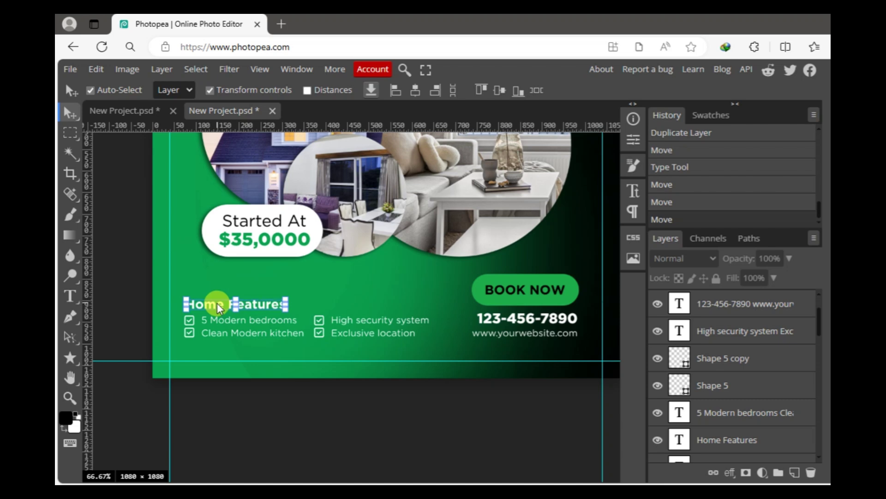
pyautogui.click(314, 396)
pyautogui.click(255, 306)
pyautogui.hotkey('shift', 'Up')
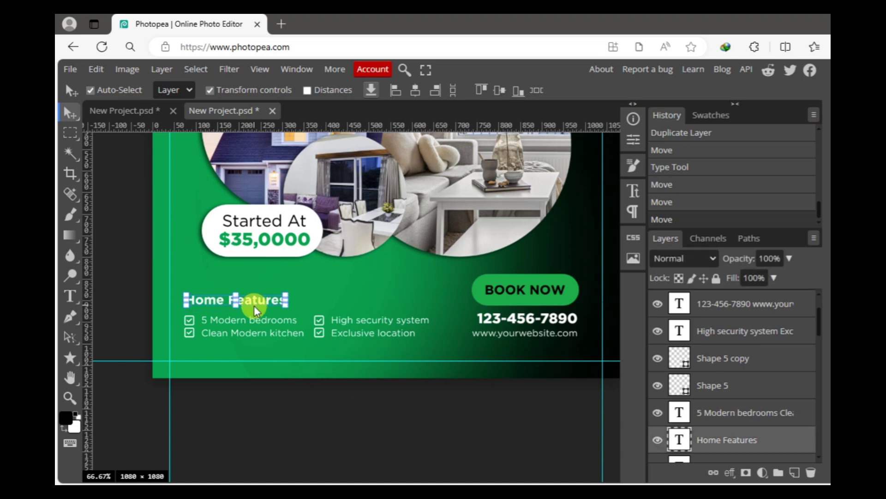
pyautogui.click(469, 438)
pyautogui.hotkey('ctrl', '-')
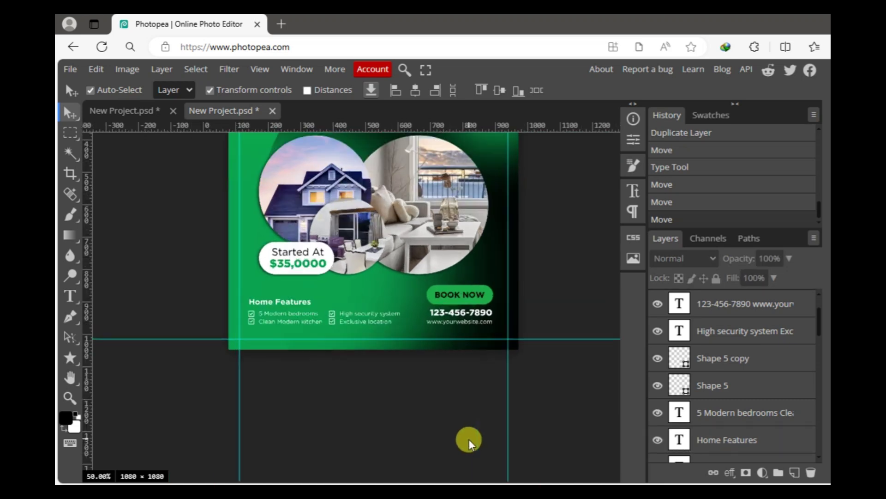
pyautogui.moveTo(478, 236)
pyautogui.mouseDown()
pyautogui.moveTo(446, 259)
pyautogui.moveTo(447, 290)
pyautogui.mouseUp()
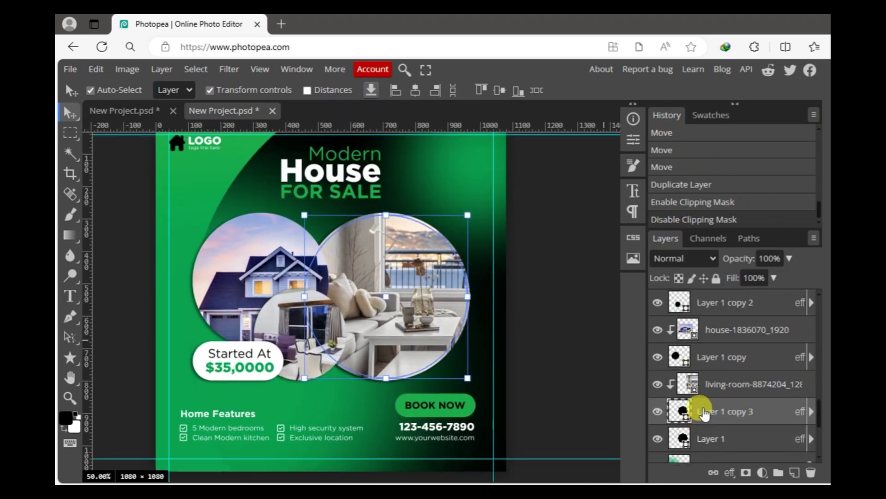
# Place a ring circle above the living-room photo and set its fill to none.
pyautogui.moveTo(700, 409); pyautogui.dragTo(699, 373)
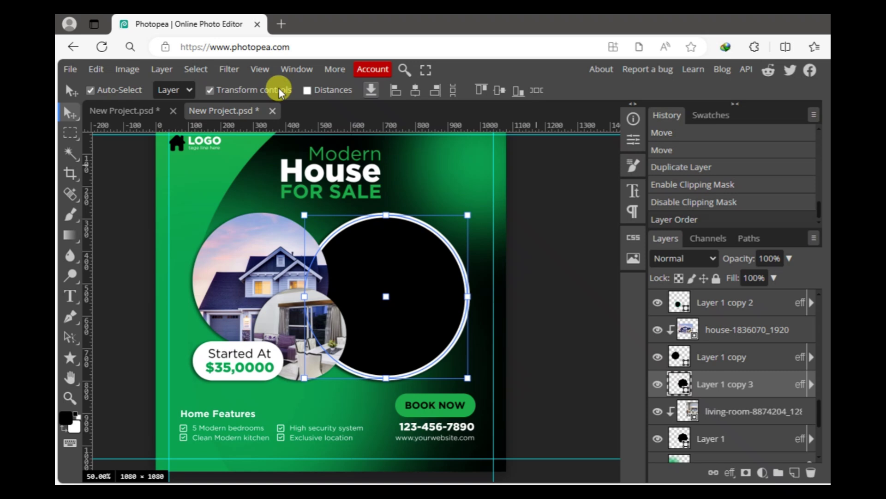
pyautogui.click(64, 364)
pyautogui.click(164, 91)
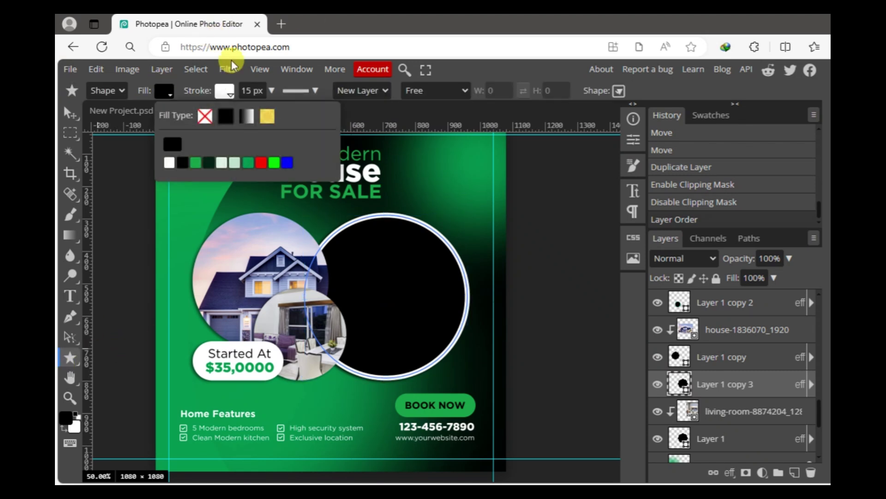
pyautogui.click(205, 115)
pyautogui.click(70, 112)
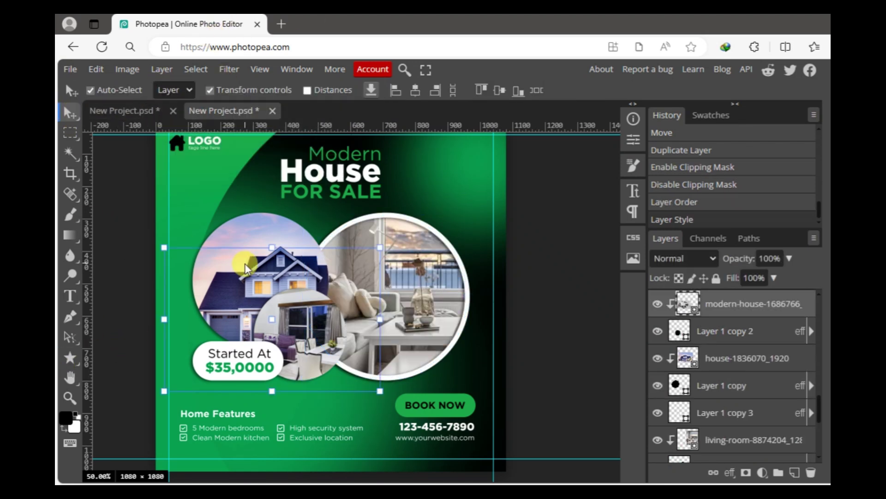
# Duplicate the Layer 1 copy circle above the house photo as a fill-less ring.
pyautogui.click(492, 91)
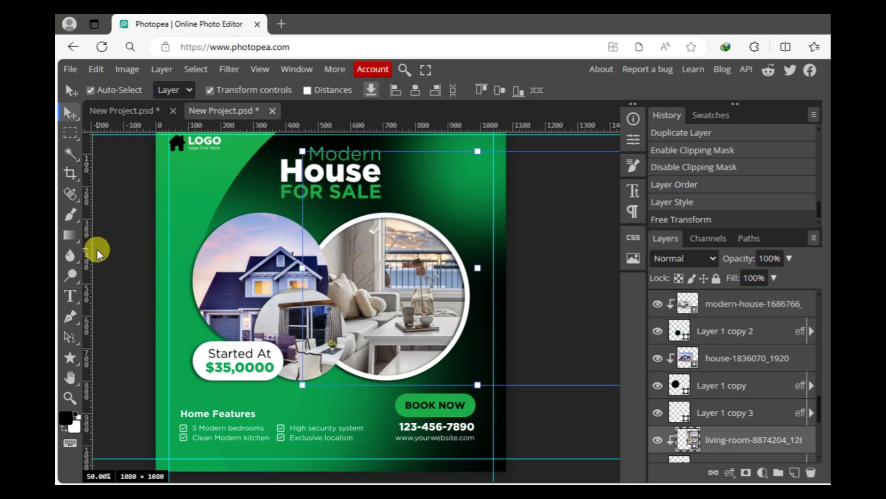
pyautogui.click(276, 242)
pyautogui.click(732, 385)
pyautogui.hotkey('ctrl', 'j')
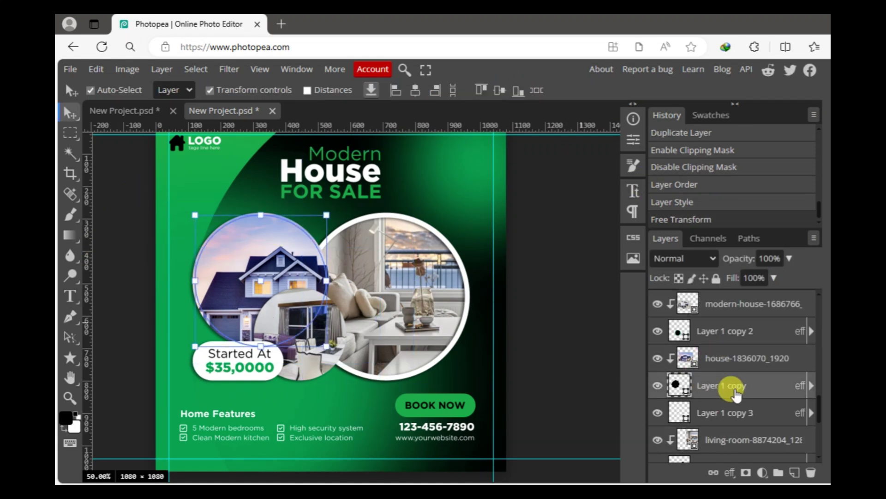
pyautogui.moveTo(738, 388); pyautogui.dragTo(744, 351)
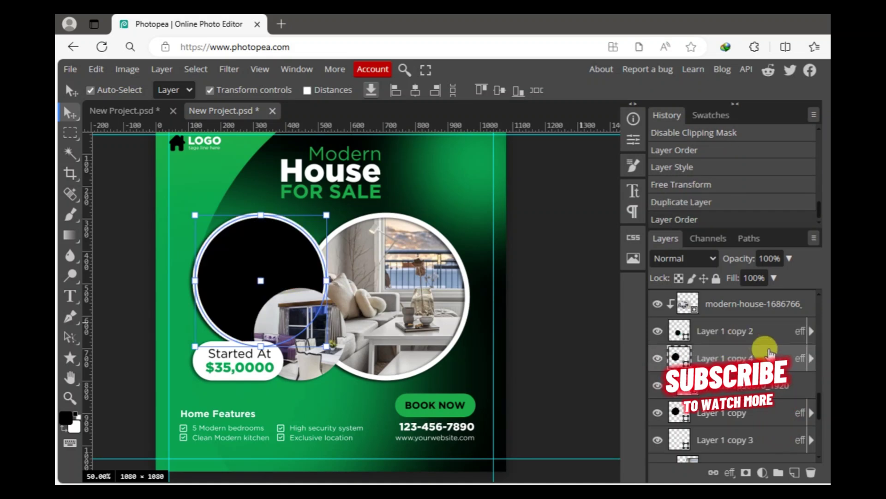
pyautogui.click(71, 362)
pyautogui.click(165, 90)
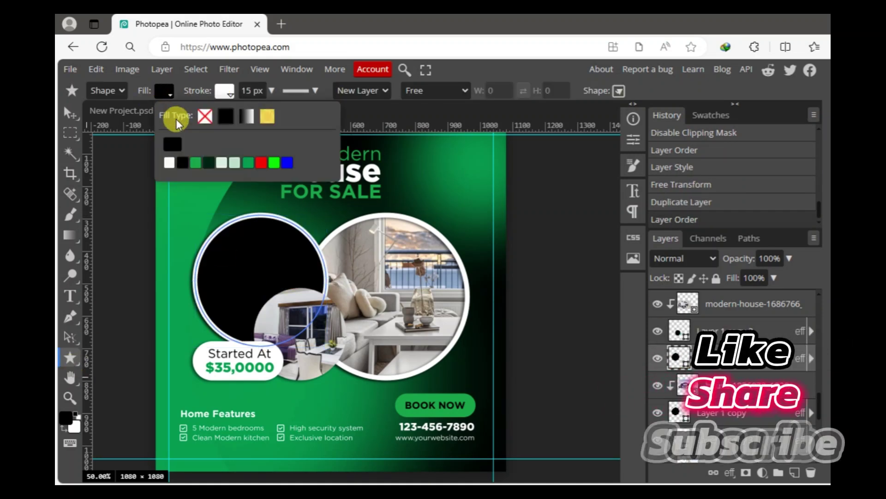
pyautogui.click(205, 117)
# Duplicate the small circle above the modern-house photo and remove its black fill.
pyautogui.press('v')
pyautogui.click(319, 342)
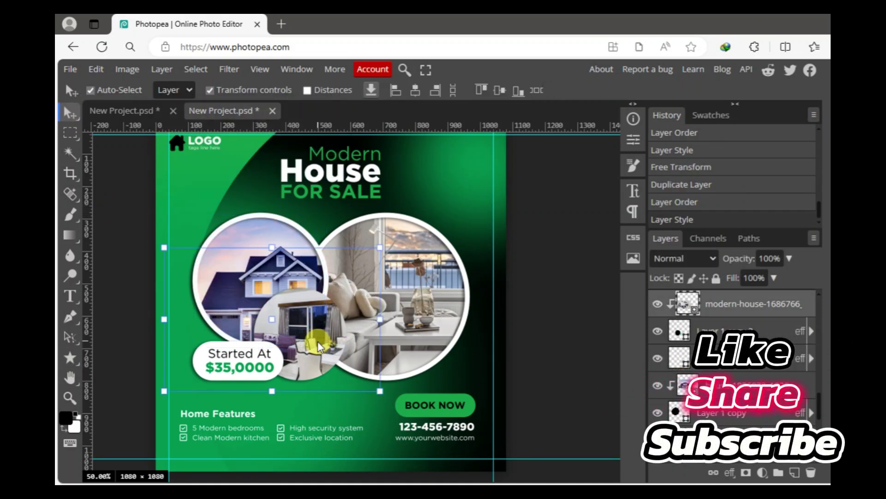
pyautogui.hotkey('ctrl', 'j')
pyautogui.moveTo(729, 339); pyautogui.dragTo(728, 351)
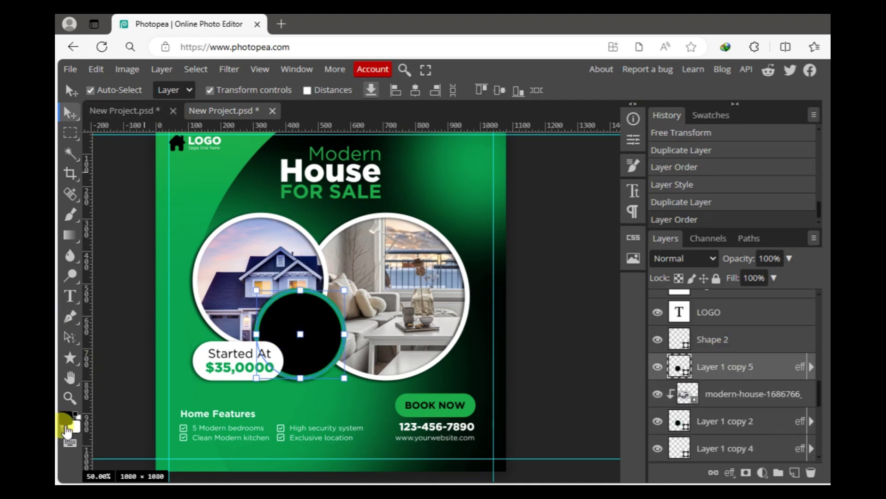
pyautogui.click(70, 357)
pyautogui.click(165, 91)
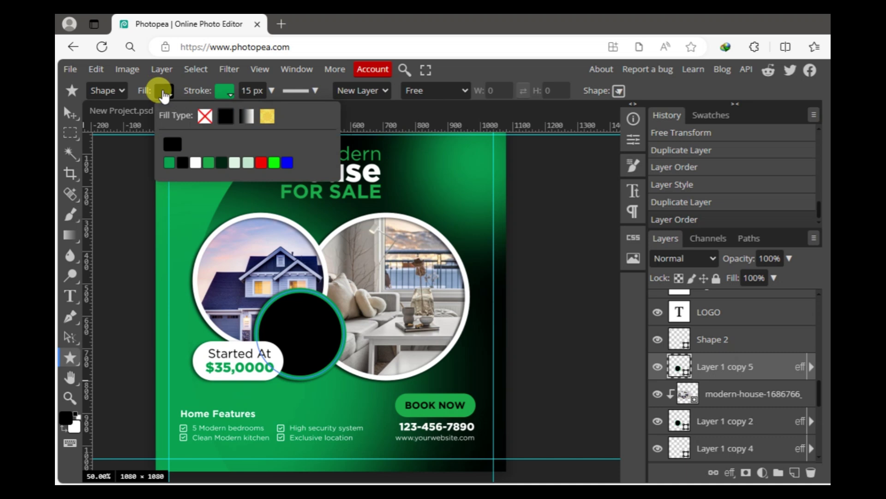
pyautogui.click(205, 116)
pyautogui.click(70, 113)
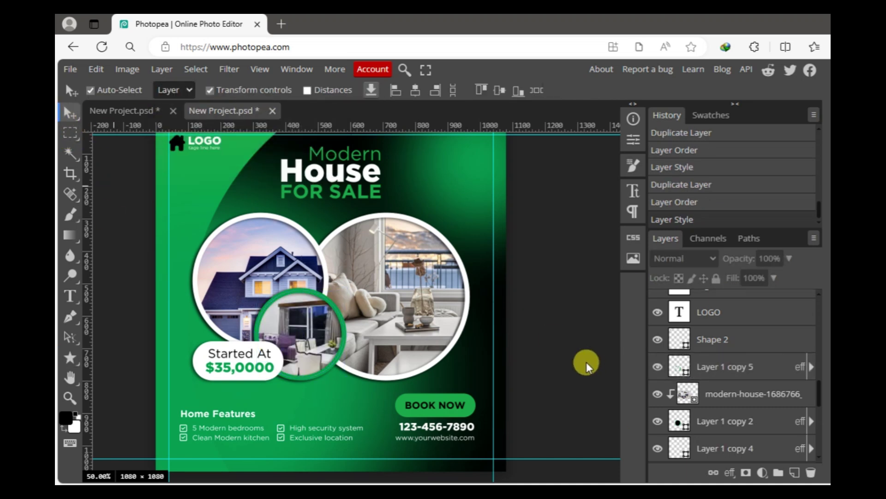
pyautogui.scroll(-1, 587, 366)
pyautogui.click(70, 397)
pyautogui.click(323, 367)
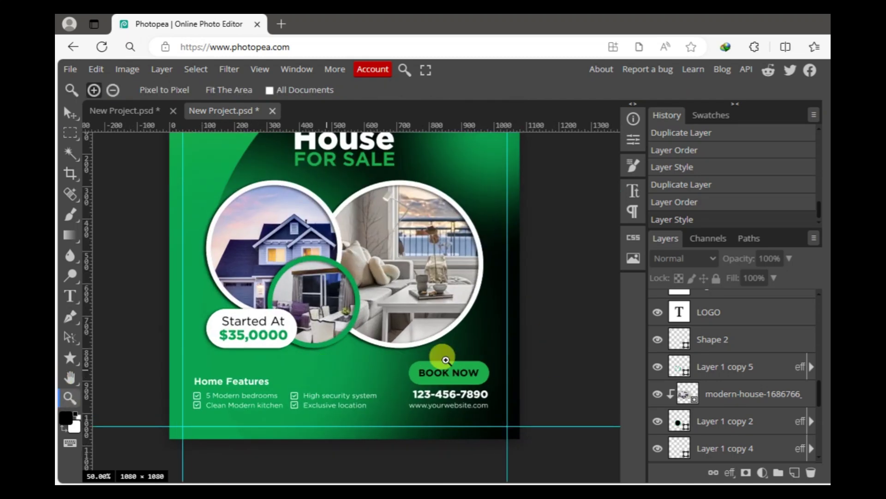
pyautogui.scroll(2, 397, 344)
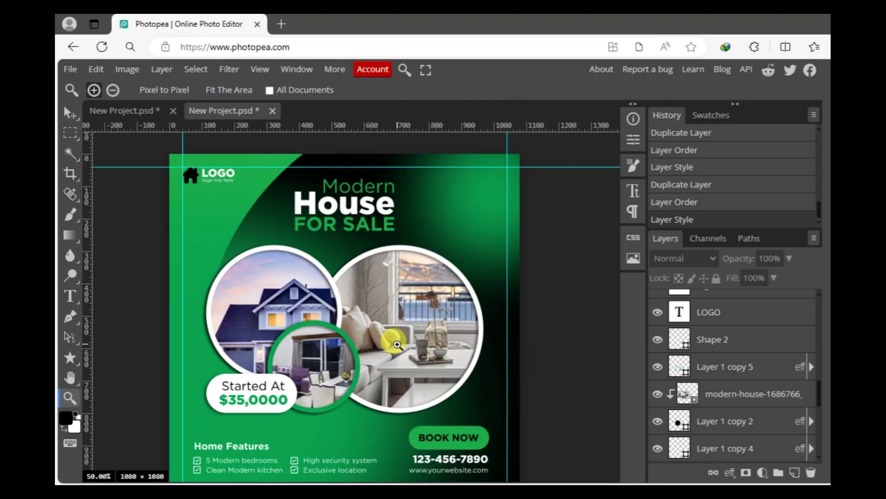
pyautogui.click(236, 303)
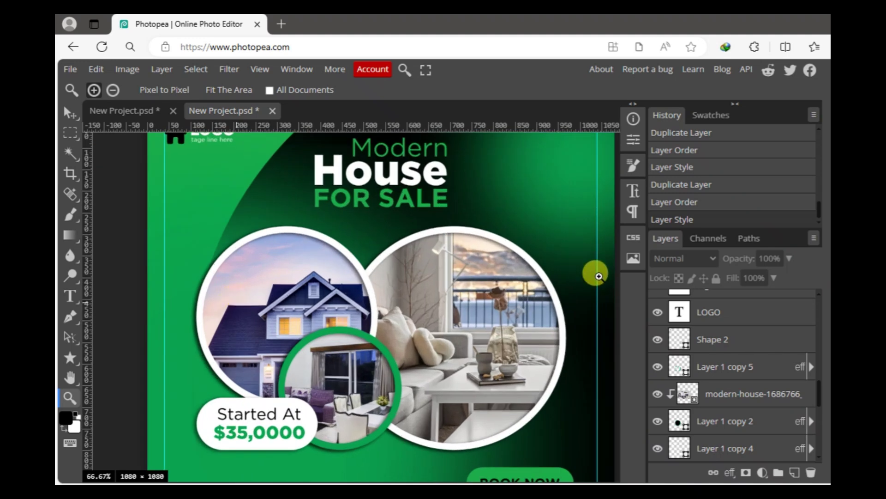
pyautogui.scroll(-2, 515, 284)
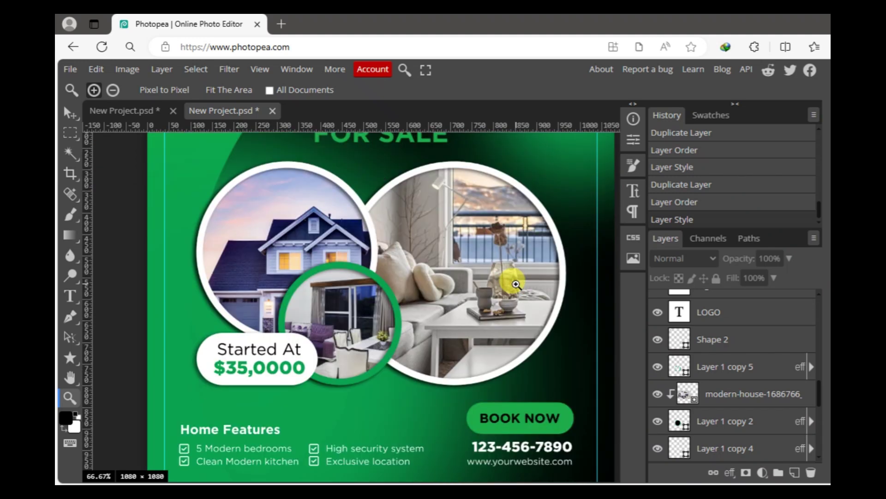
pyautogui.scroll(2, 515, 284)
pyautogui.scroll(2, 515, 284)
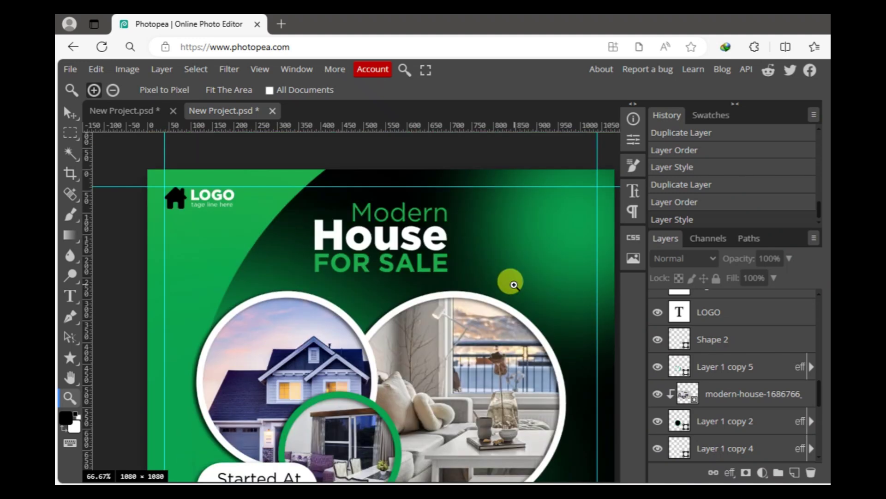
pyautogui.click(70, 113)
pyautogui.scroll(-4, 348, 289)
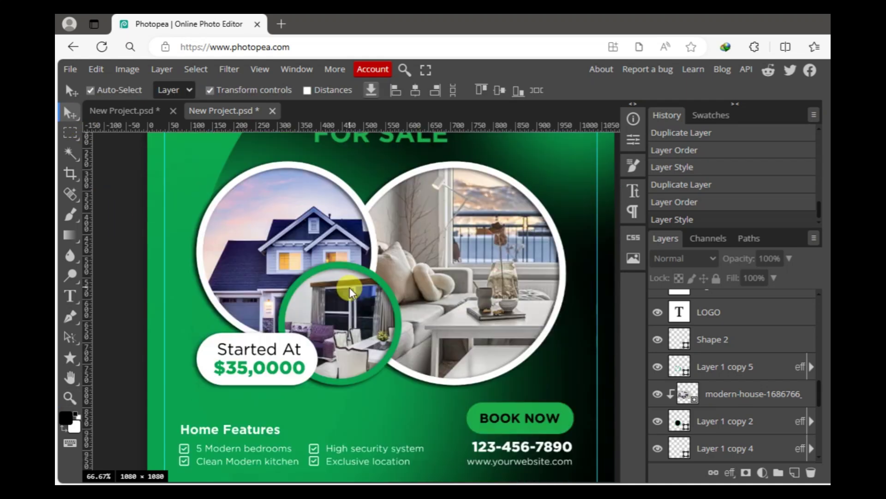